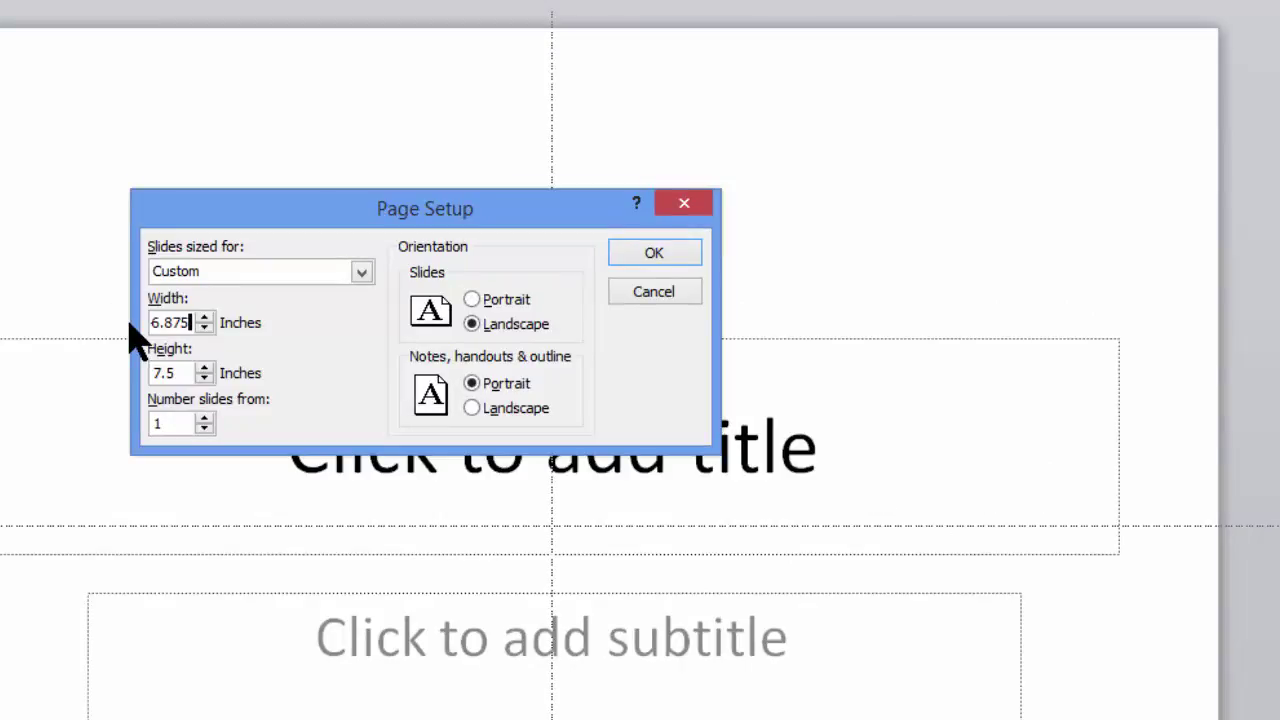
# Make the custom slide size square by setting its height to 46.875 inches, matching the width, and apply the page setup.
pyautogui.press('Tab')
pyautogui.write('6.875')
pyautogui.click(640, 257)
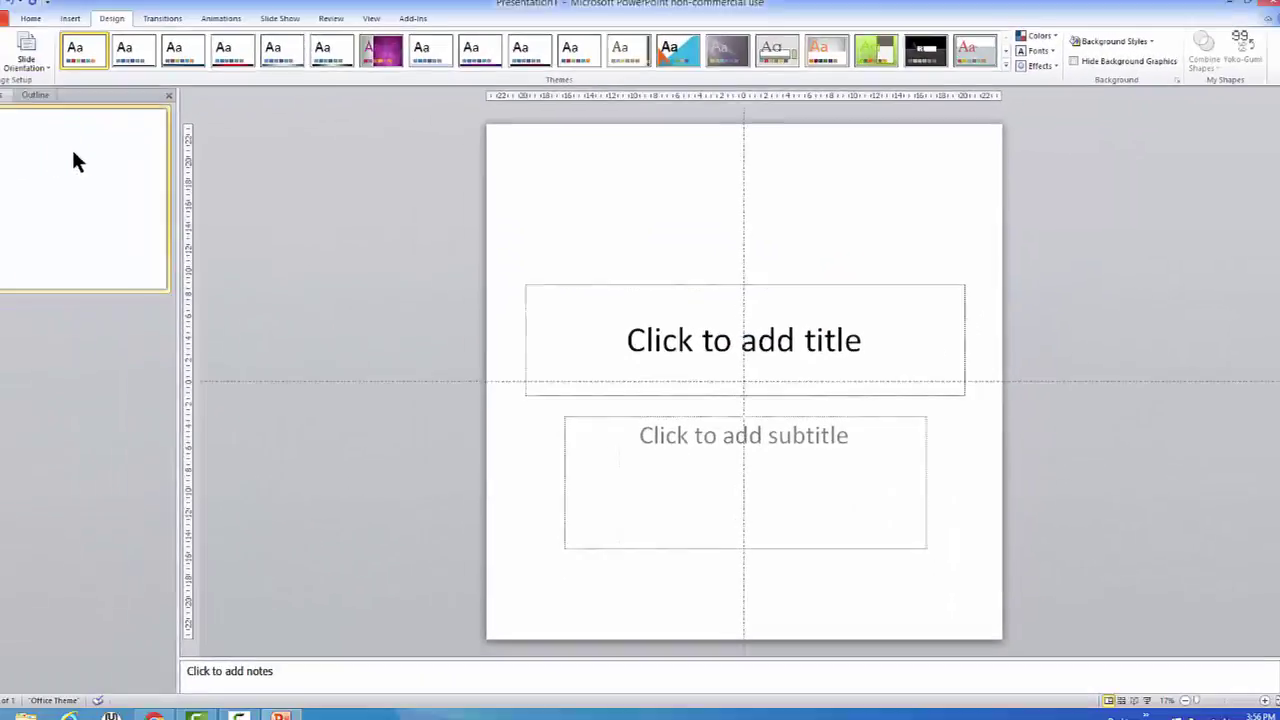
# Change the slide's layout to Blank.
pyautogui.rightClick(102, 155)
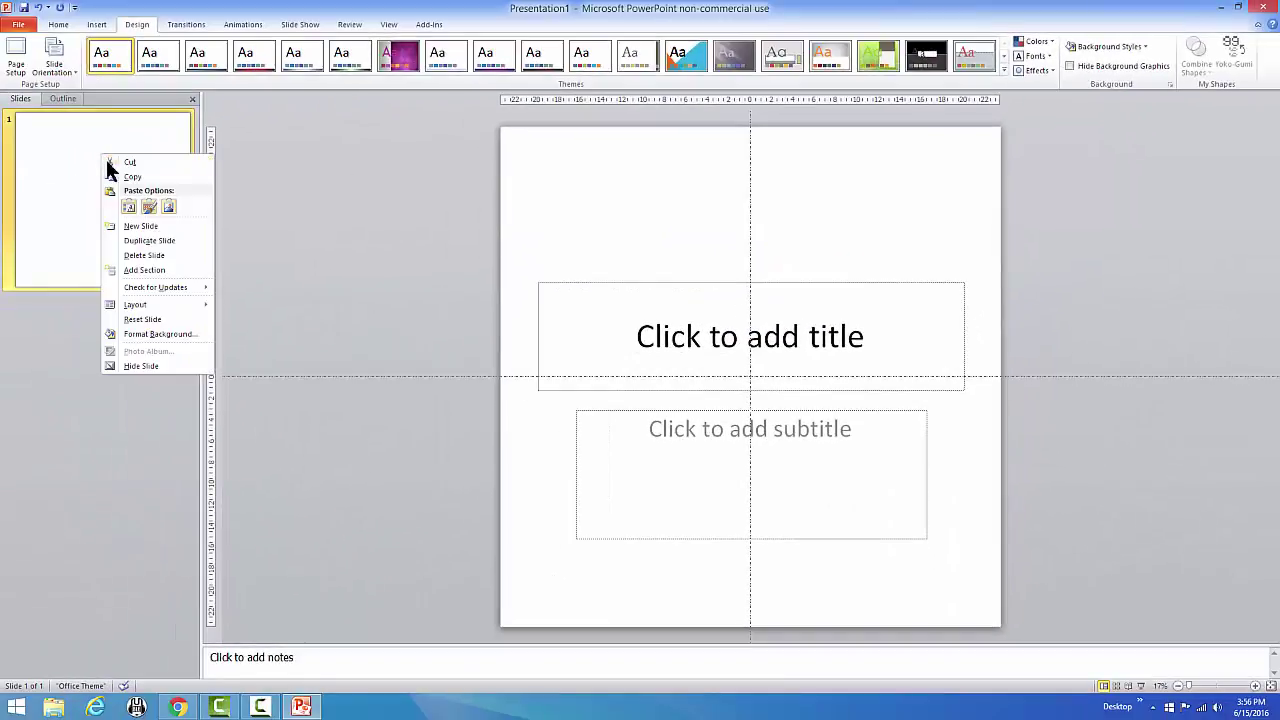
pyautogui.moveTo(188, 306)
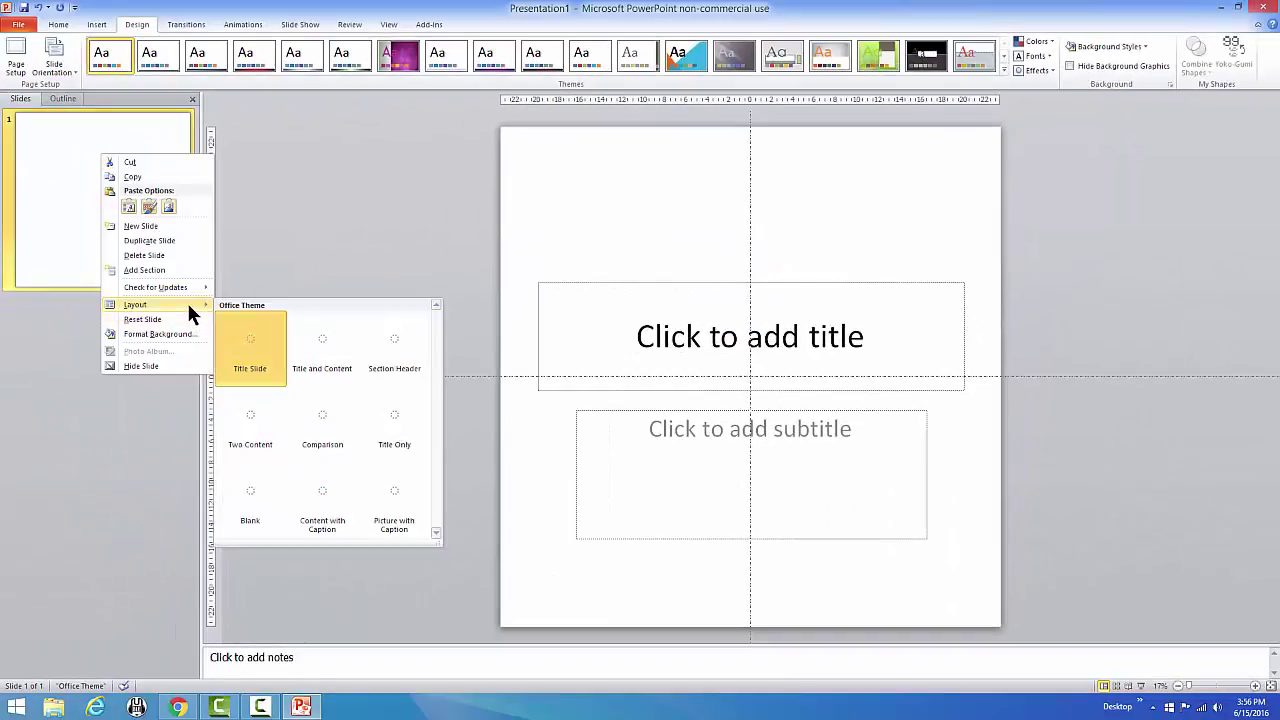
pyautogui.click(257, 500)
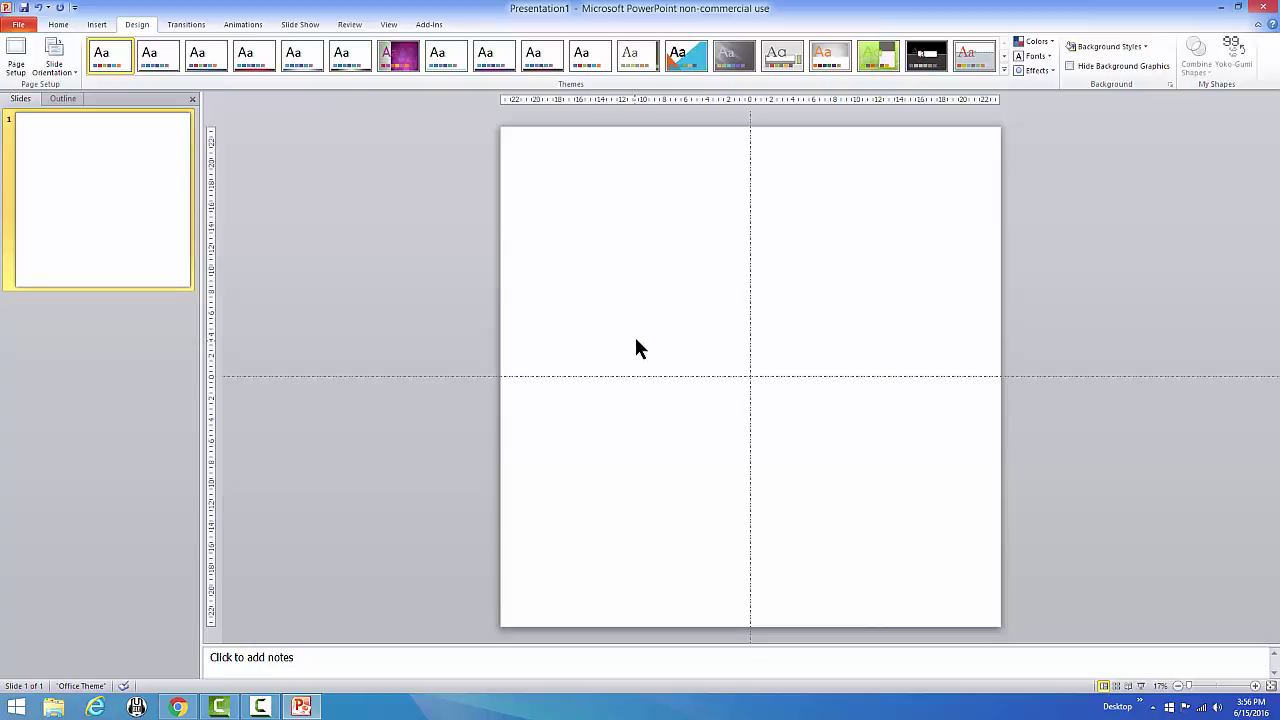
# Draw a tall oval about 18 inches high and 9.58 inches wide in the upper middle of the slide.
pyautogui.click(96, 24)
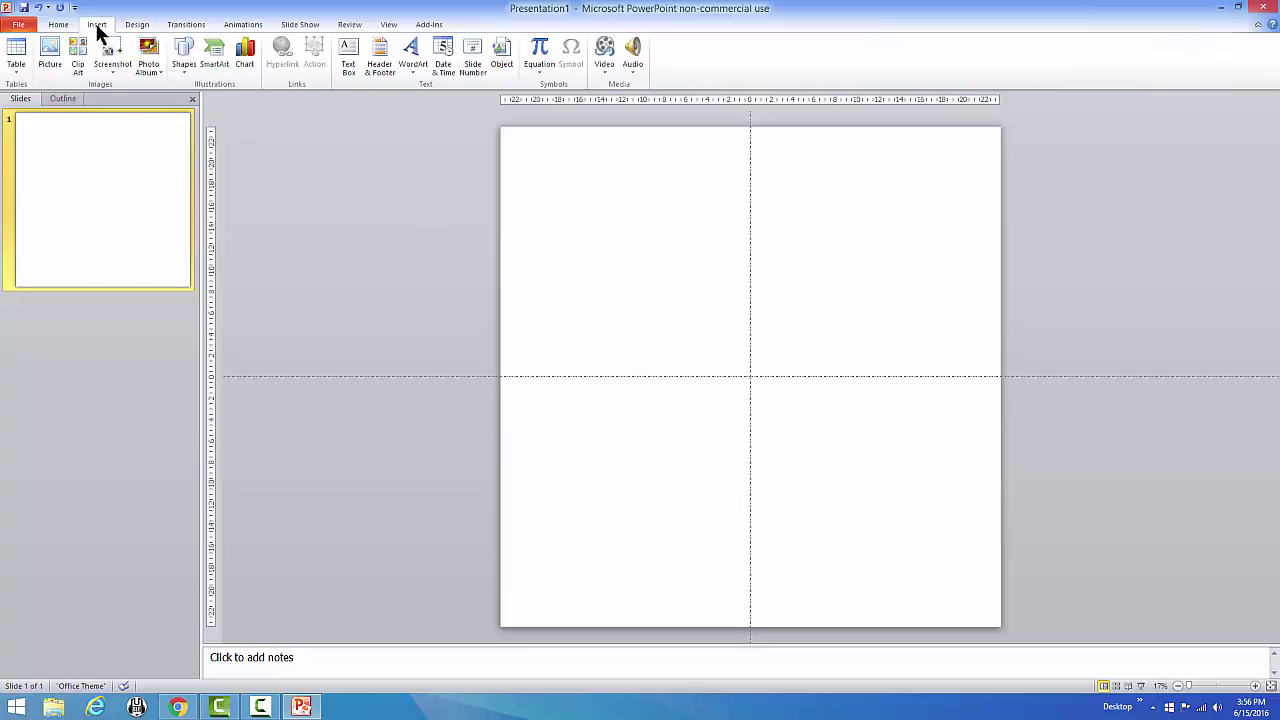
pyautogui.click(189, 68)
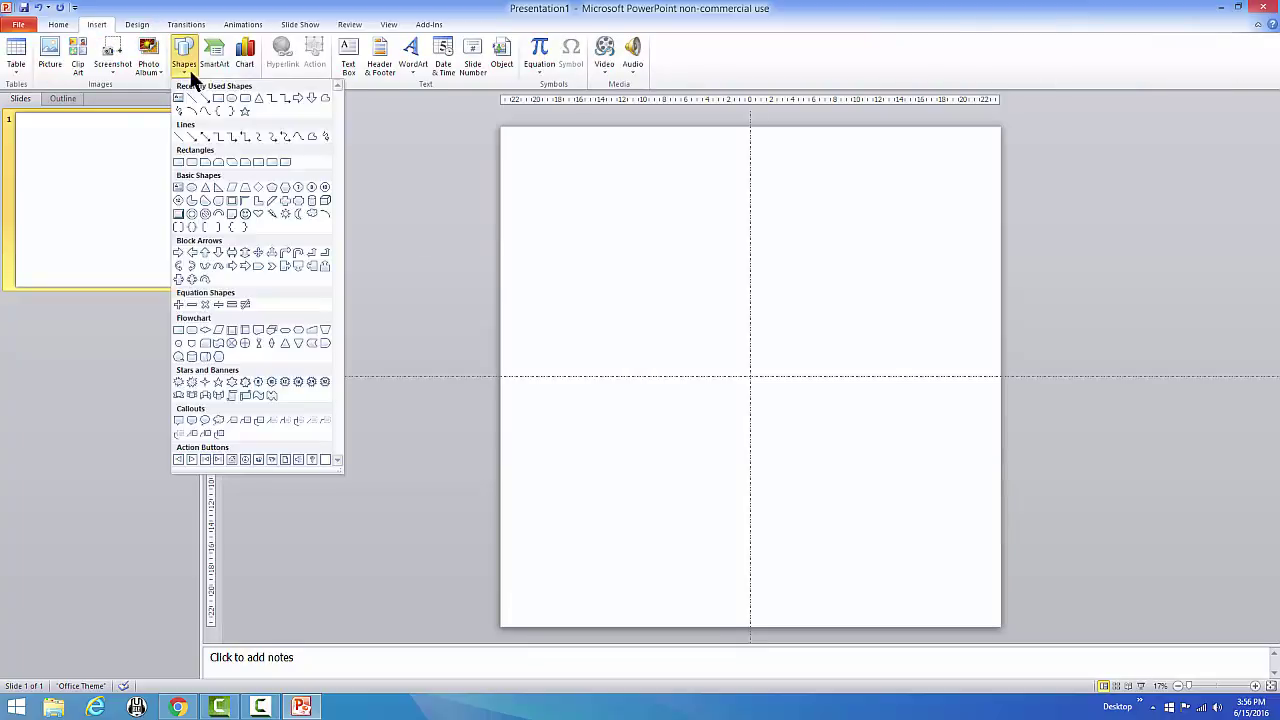
pyautogui.click(230, 96)
pyautogui.moveTo(688, 189)
pyautogui.mouseDown()
pyautogui.moveTo(782, 378)
pyautogui.moveTo(811, 373)
pyautogui.moveTo(806, 303)
pyautogui.moveTo(820, 377)
pyautogui.moveTo(786, 375)
pyautogui.mouseUp()
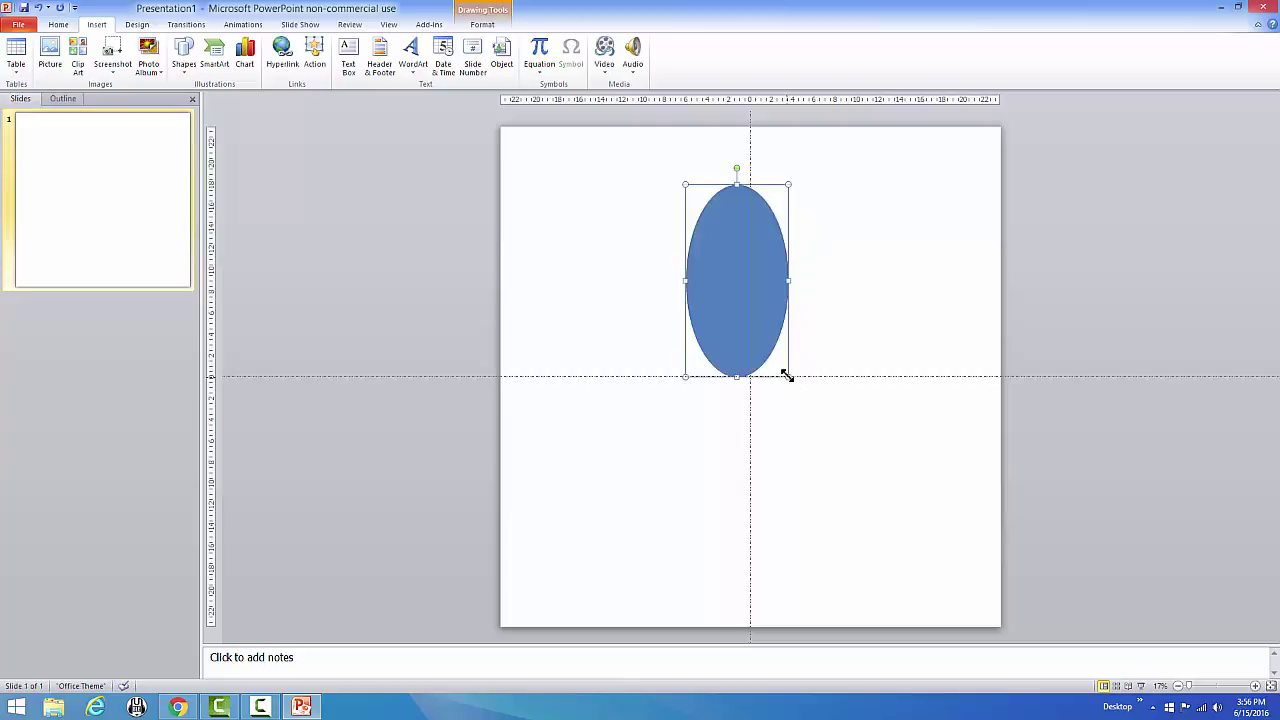
# Center the oval on the slide both horizontally and vertically using Align Center and Align Middle.
pyautogui.click(484, 26)
pyautogui.click(846, 73)
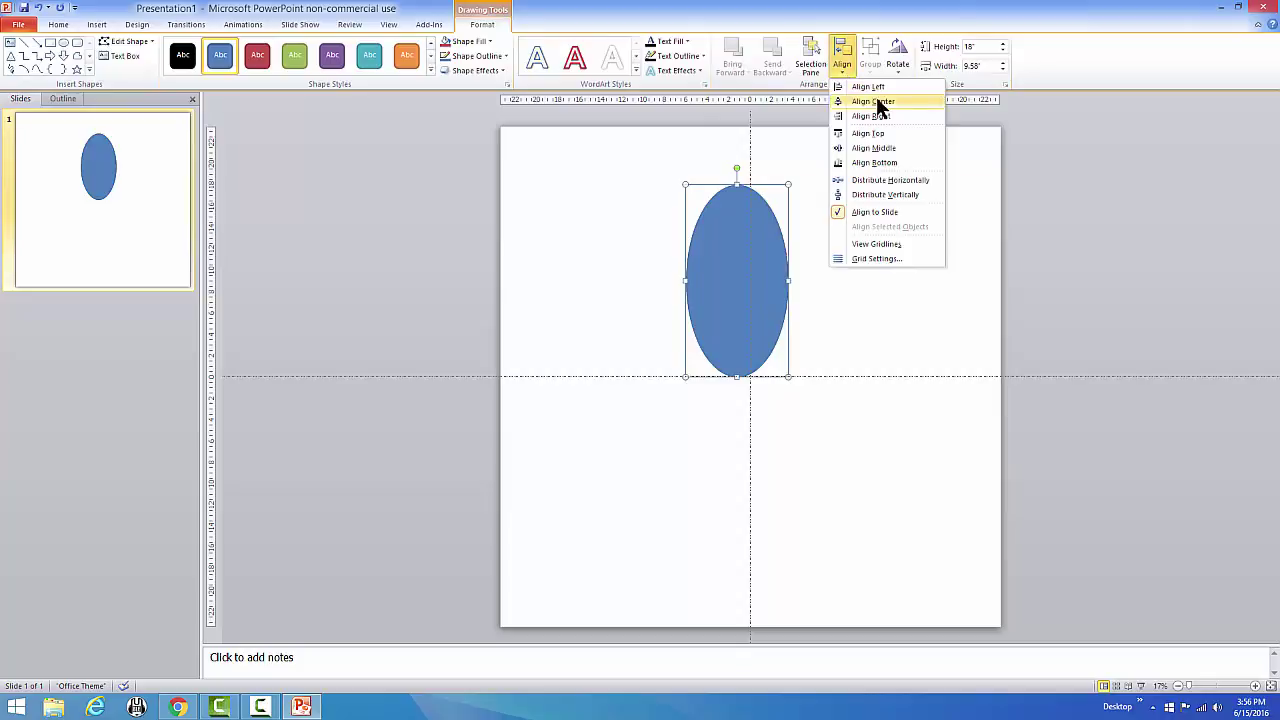
pyautogui.click(877, 102)
pyautogui.click(844, 68)
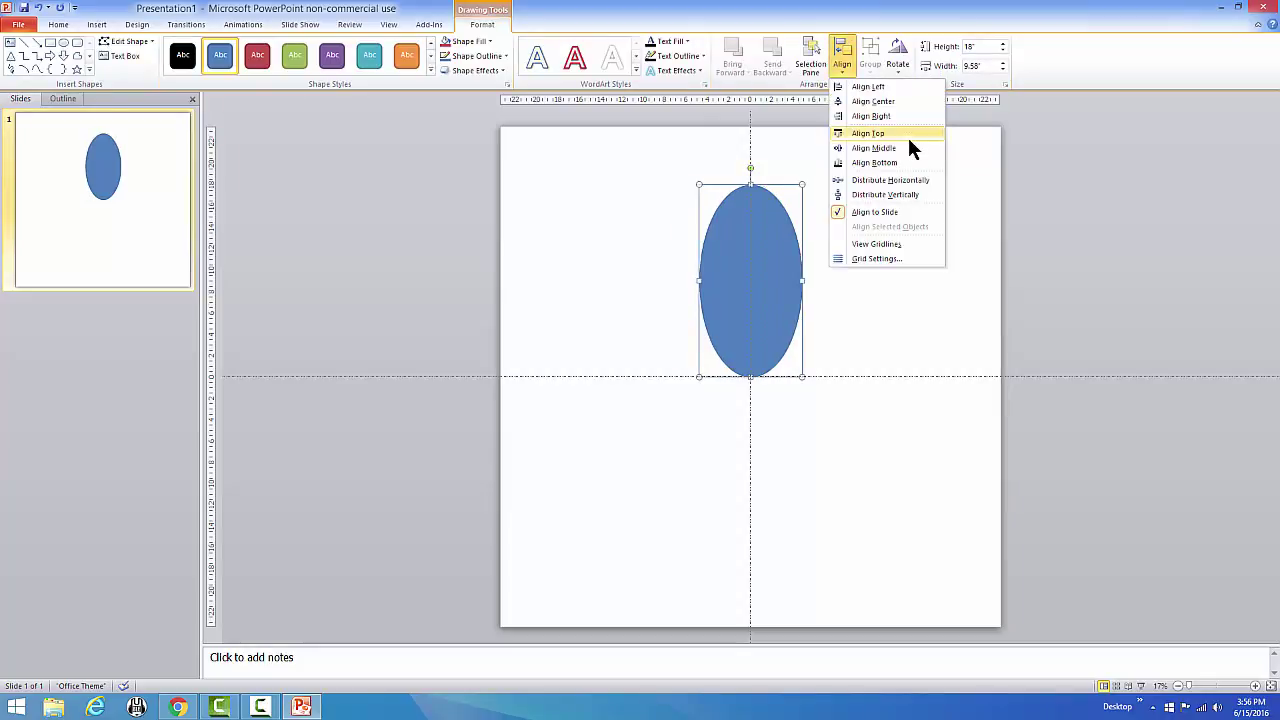
pyautogui.click(907, 143)
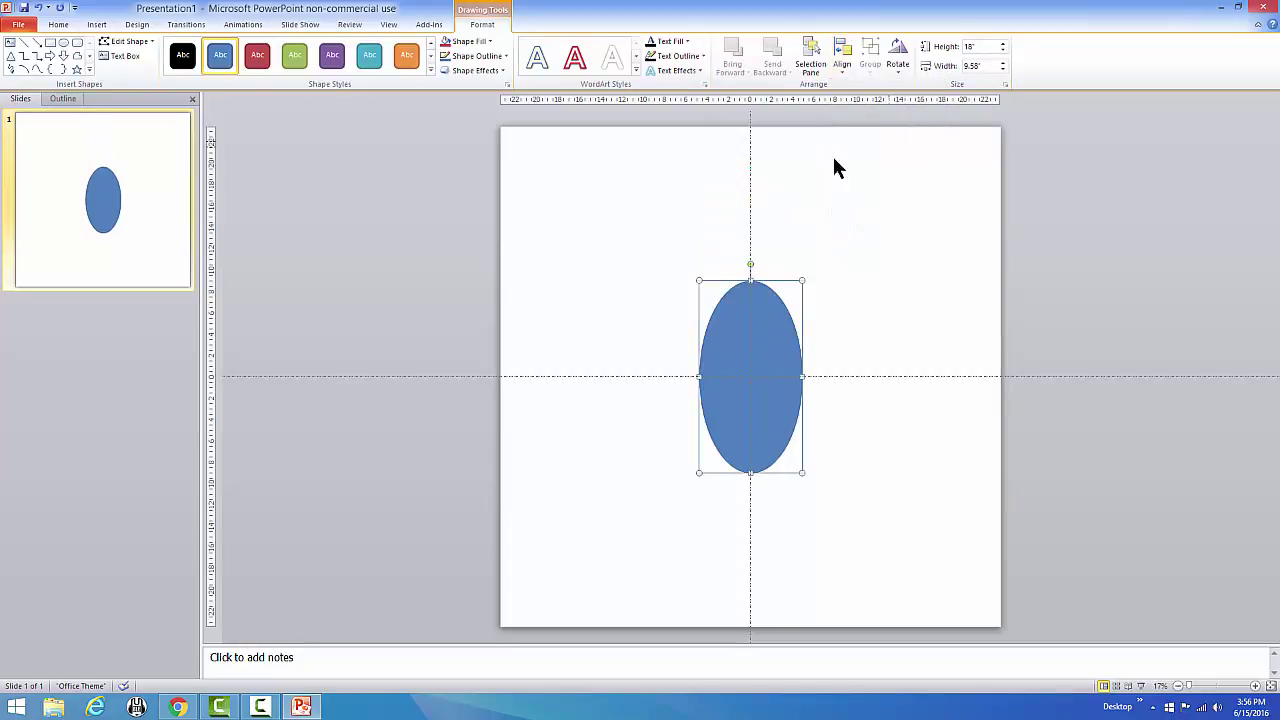
# Open the oval's shape formatting and give it a solid white fill.
pyautogui.rightClick(766, 344)
pyautogui.click(866, 562)
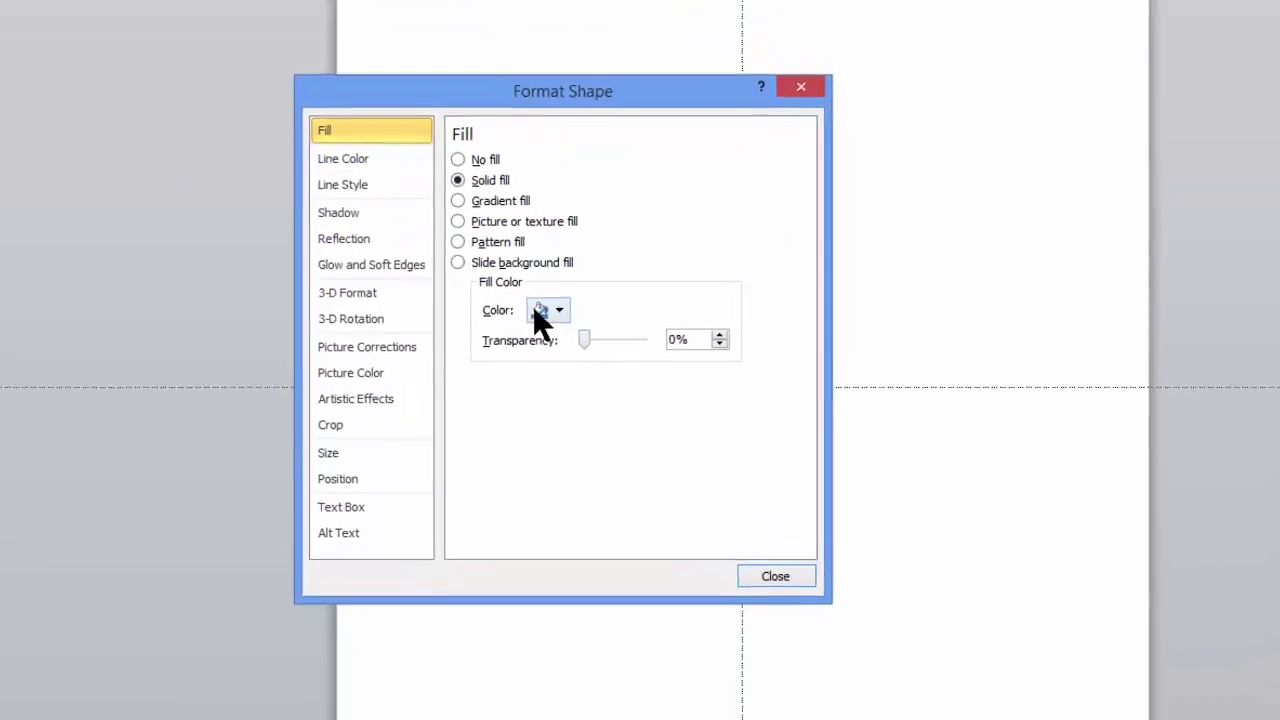
pyautogui.click(545, 311)
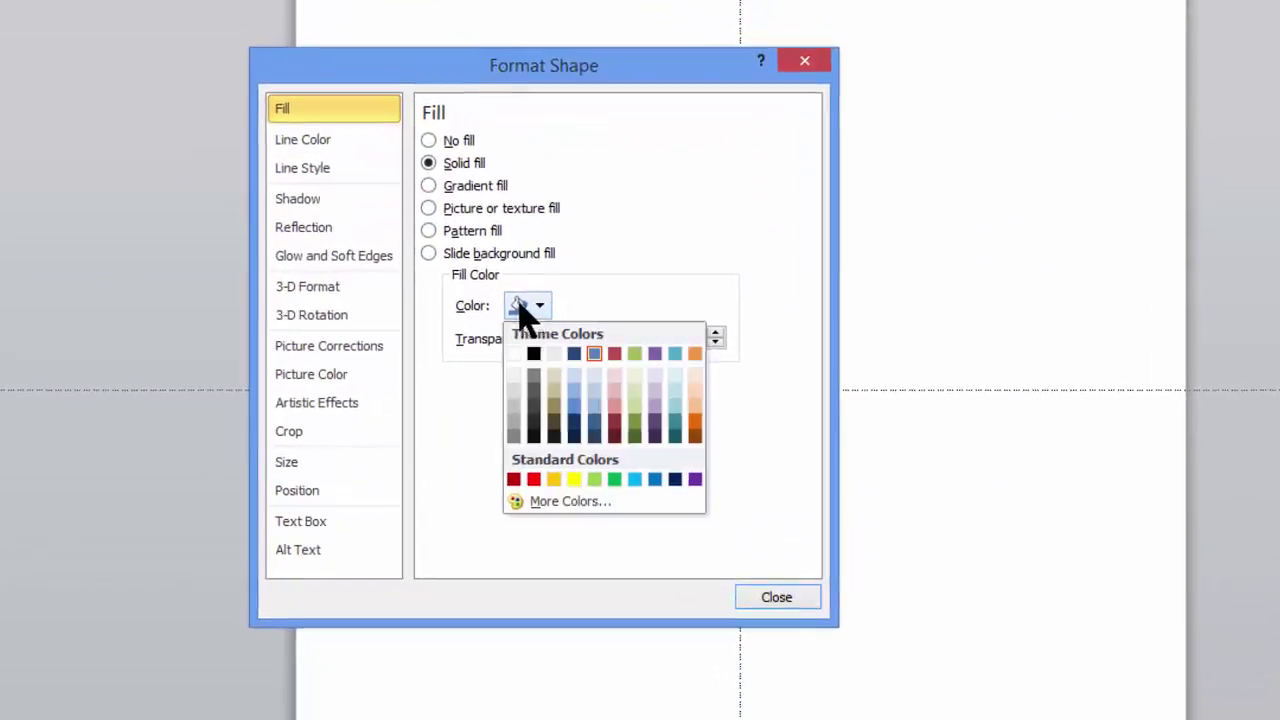
pyautogui.click(536, 353)
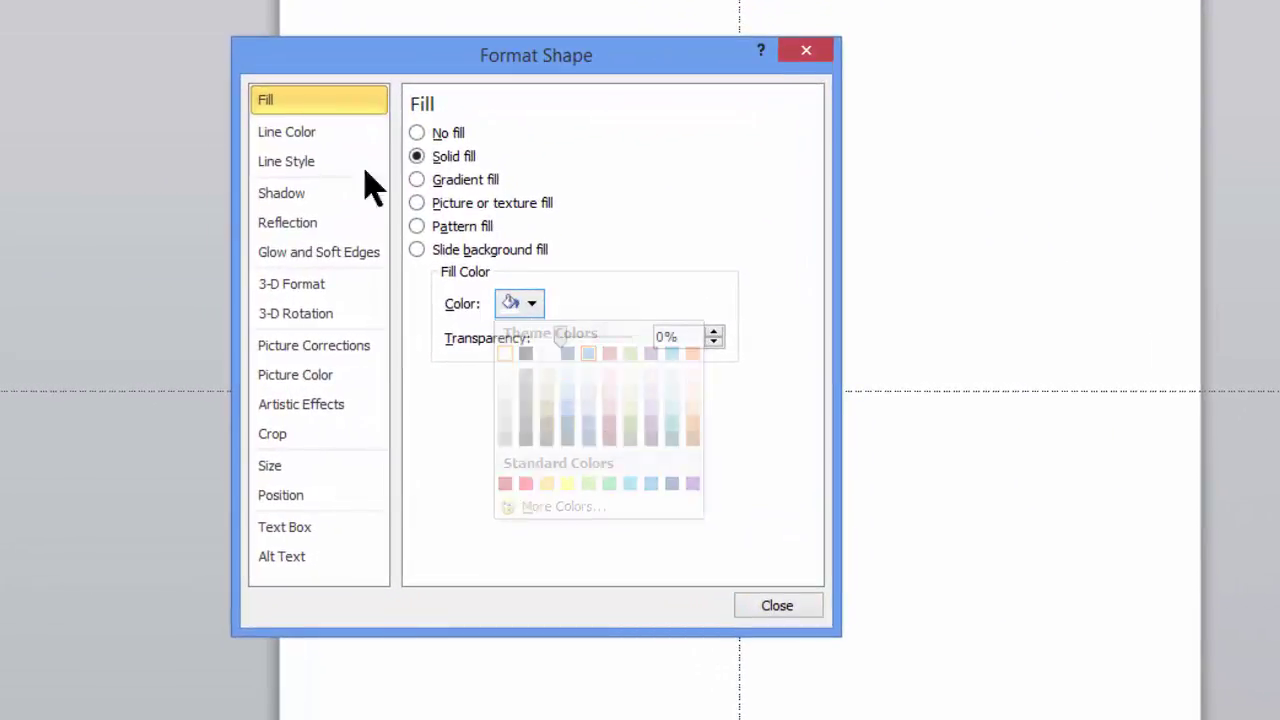
# Give the oval a solid black outline 10 pt wide, and move the formatting dialog clear of the shape.
pyautogui.click(314, 131)
pyautogui.click(518, 209)
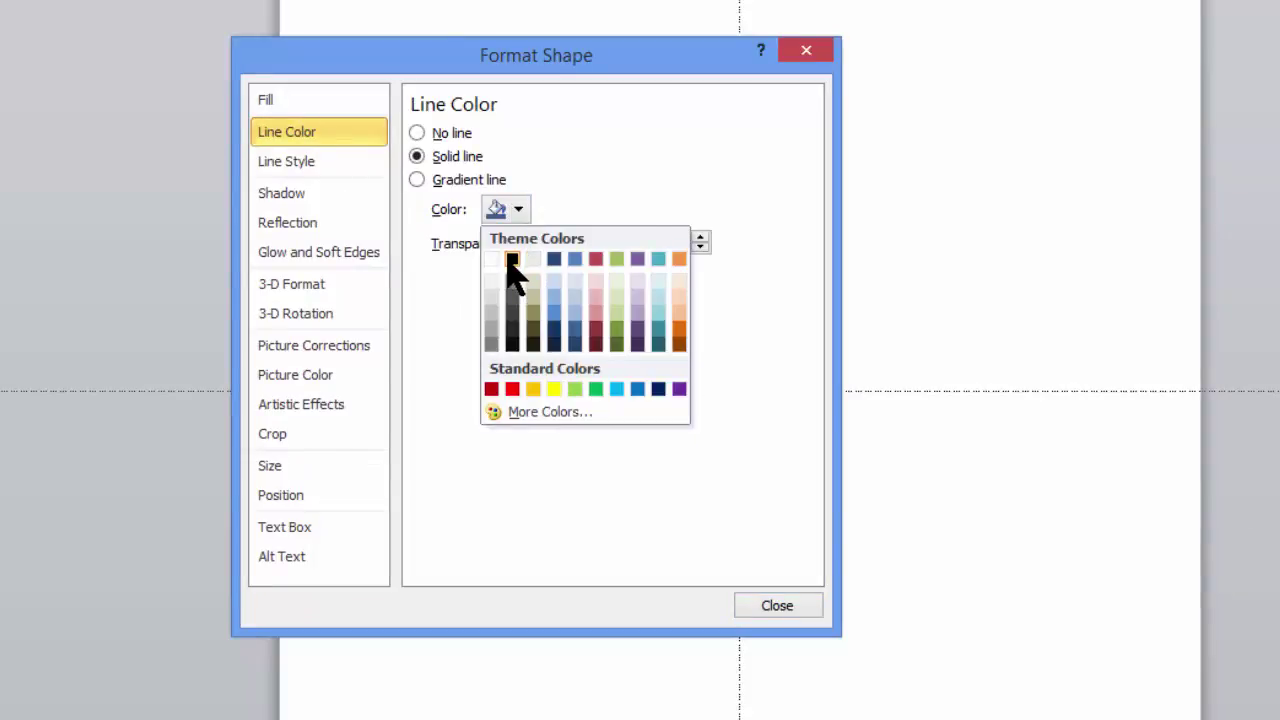
pyautogui.click(513, 260)
pyautogui.click(350, 163)
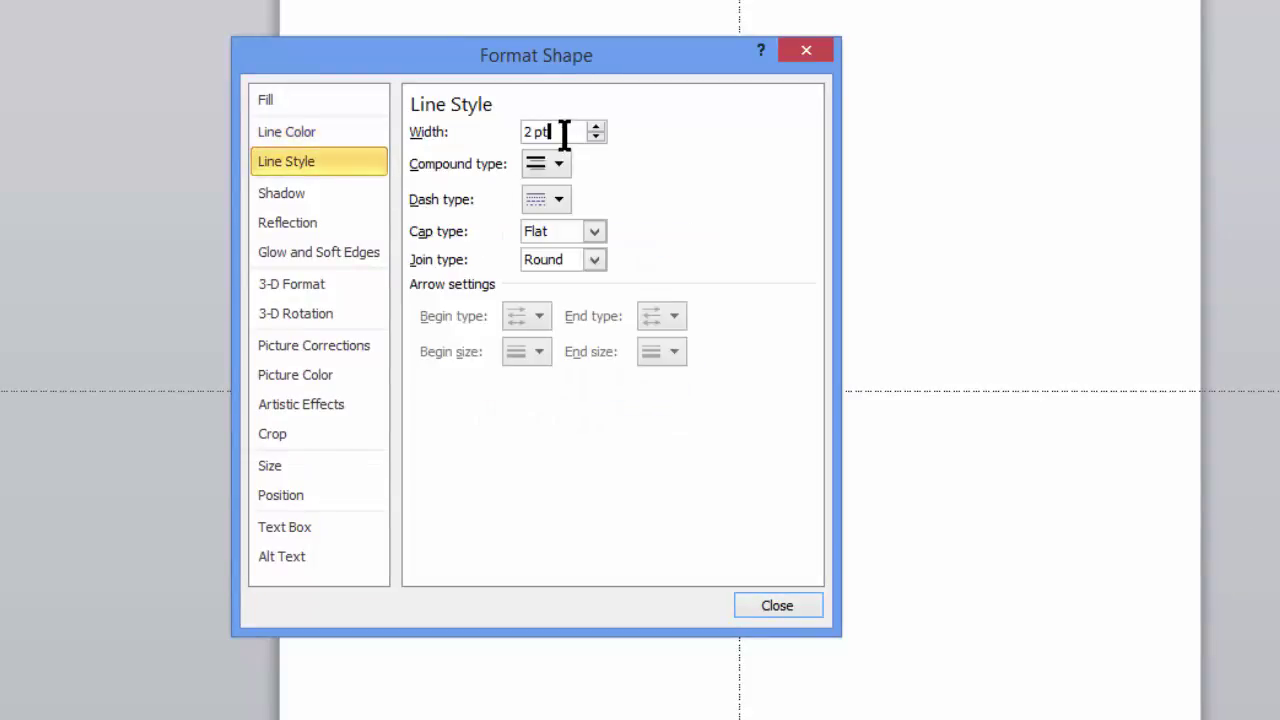
pyautogui.moveTo(563, 131); pyautogui.dragTo(518, 133)
pyautogui.write('10')
pyautogui.click(318, 131)
pyautogui.moveTo(363, 63); pyautogui.dragTo(0, 0)
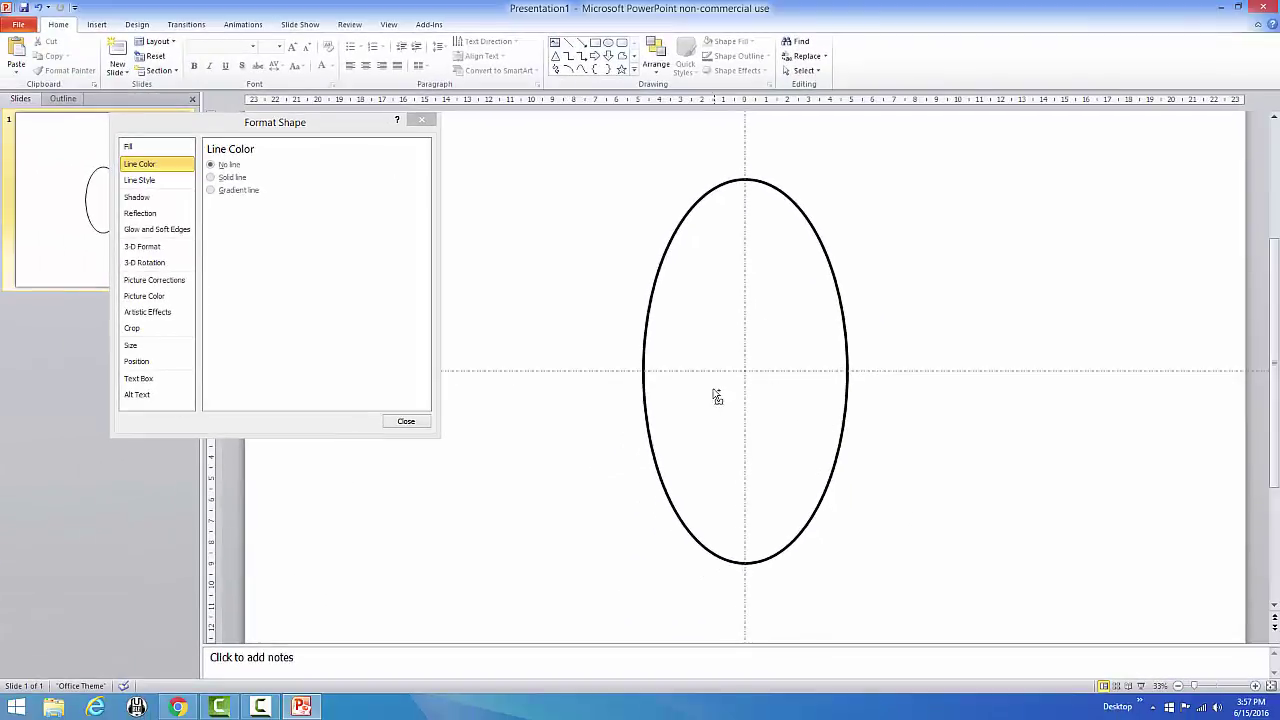
# Draw a straight vertical line through the oval from its top point to its bottom point.
pyautogui.click(97, 24)
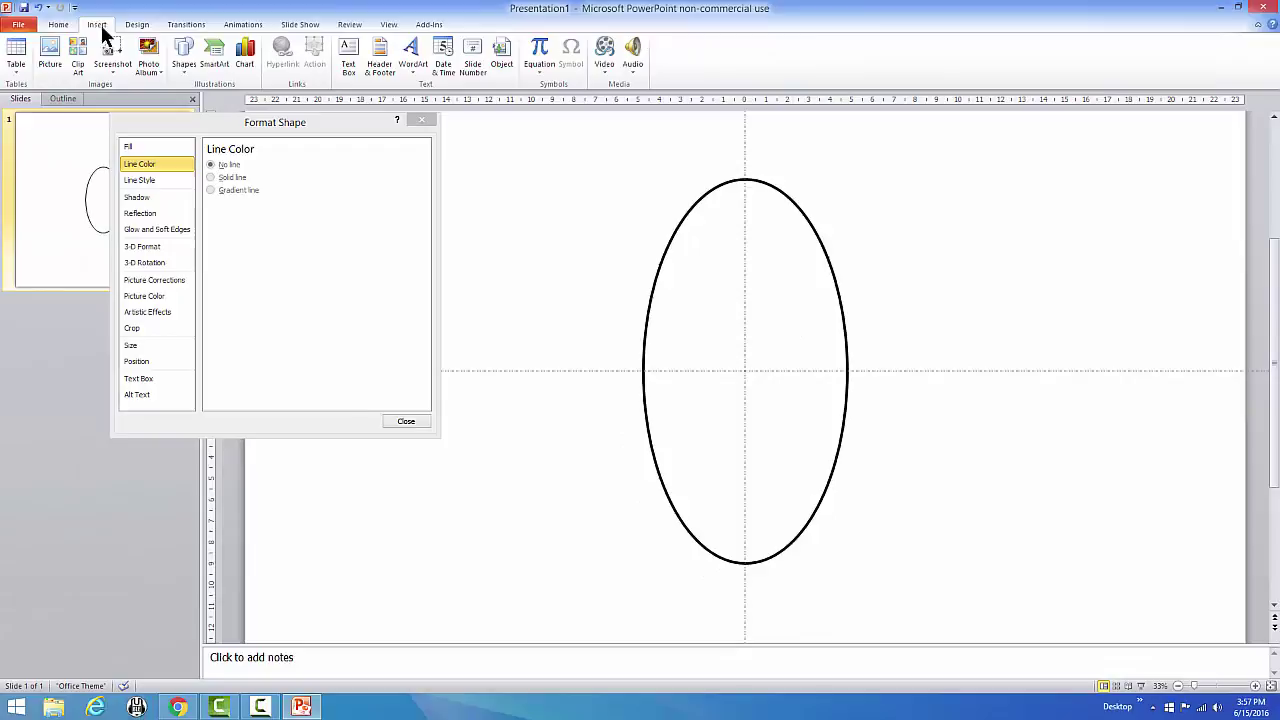
pyautogui.click(186, 64)
pyautogui.click(192, 98)
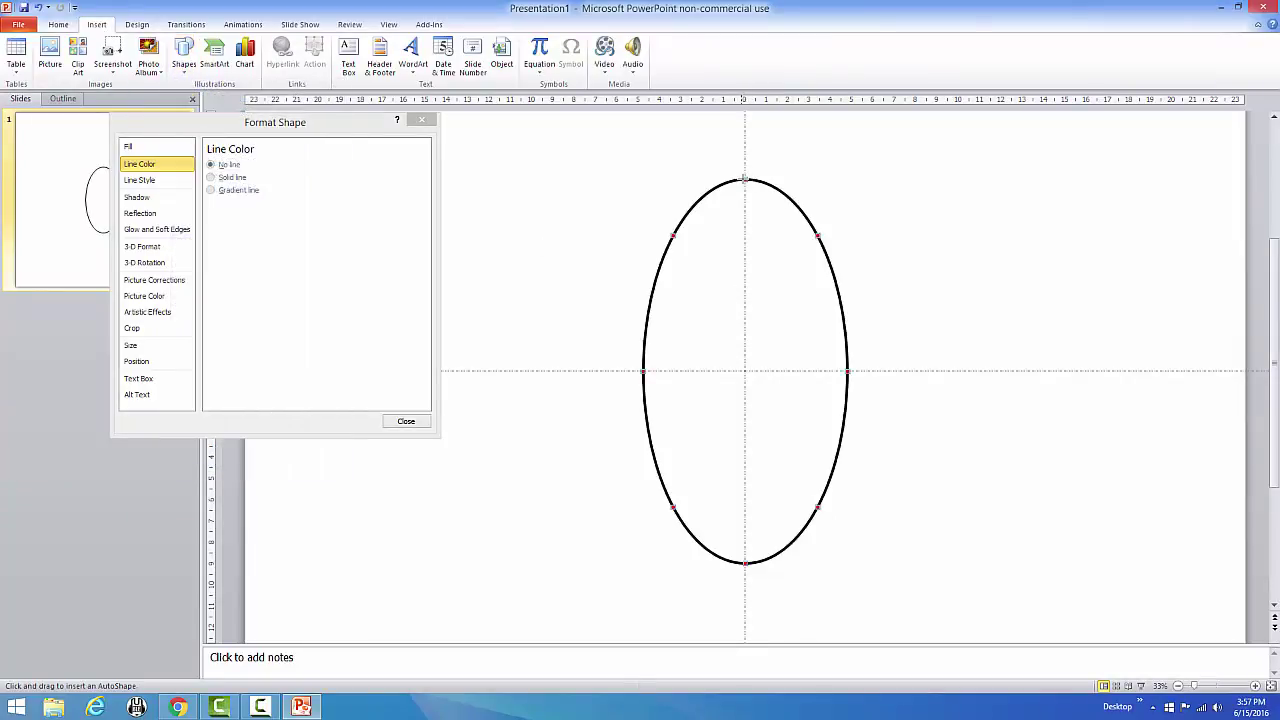
pyautogui.moveTo(744, 178)
pyautogui.mouseDown()
pyautogui.moveTo(777, 394)
pyautogui.moveTo(748, 563)
pyautogui.mouseUp()
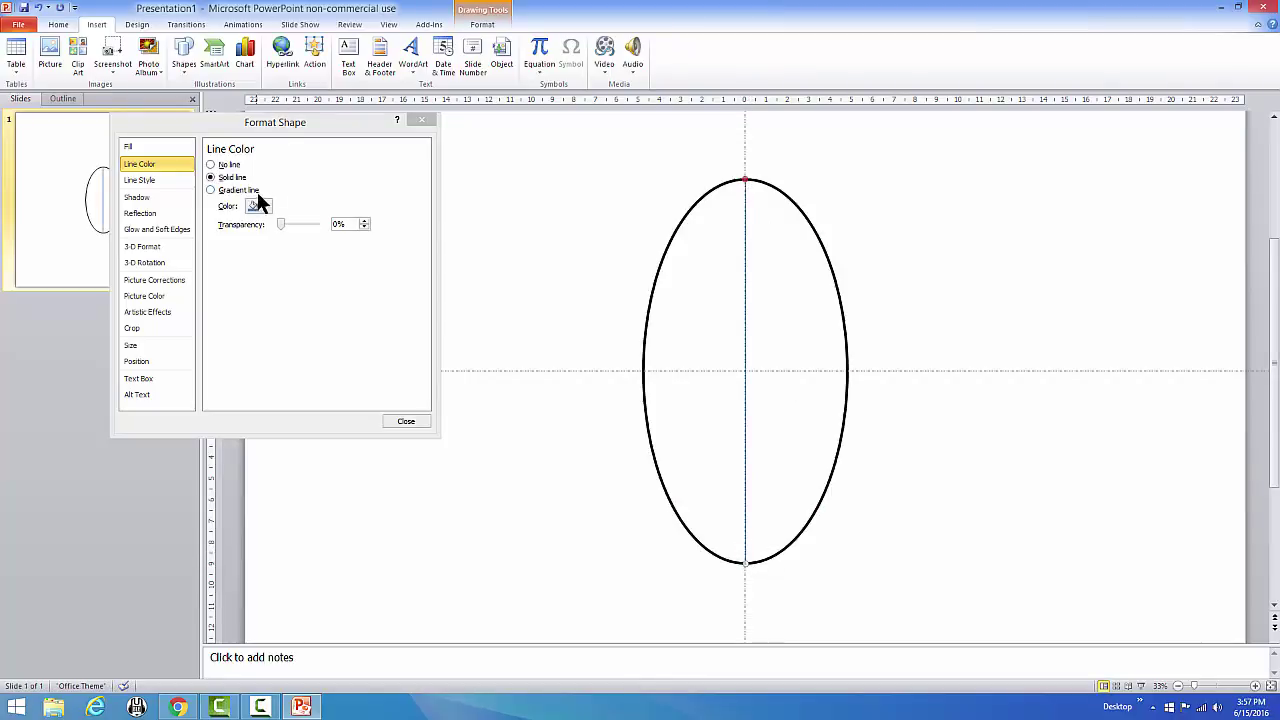
# Color the vertical center line black, adjust its line width, and deselect it.
pyautogui.click(255, 204)
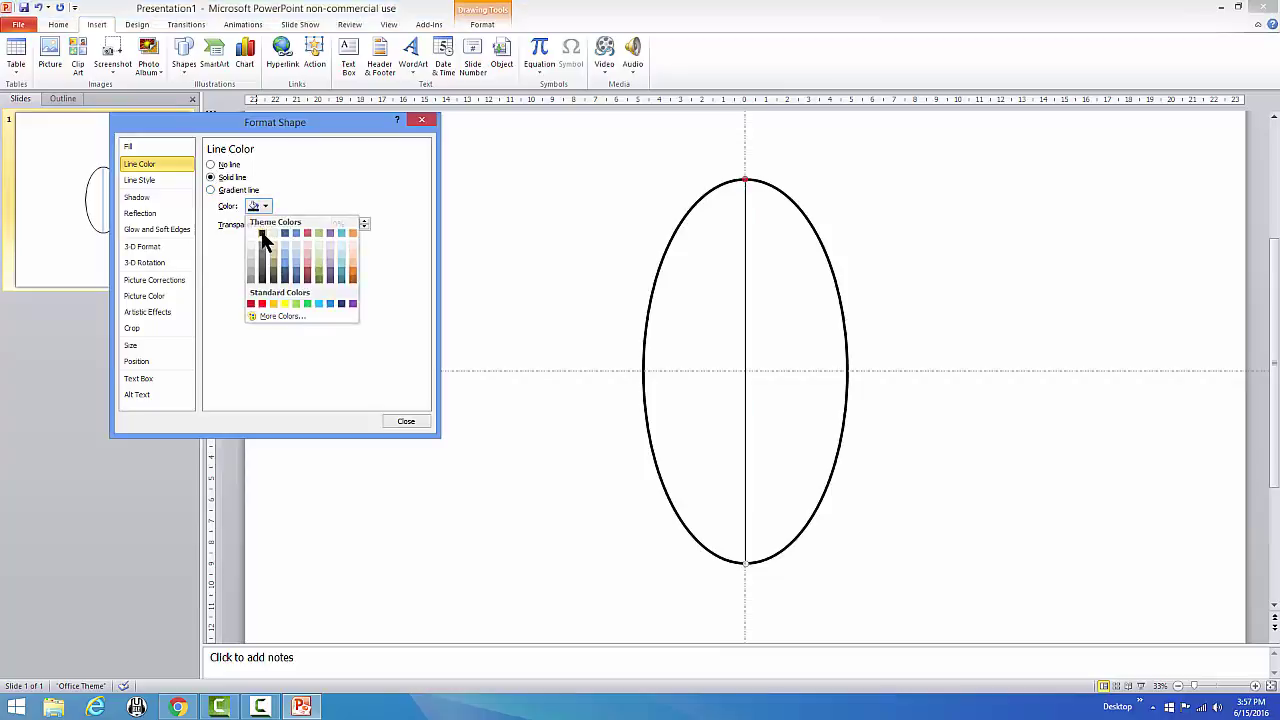
pyautogui.click(262, 233)
pyautogui.click(161, 180)
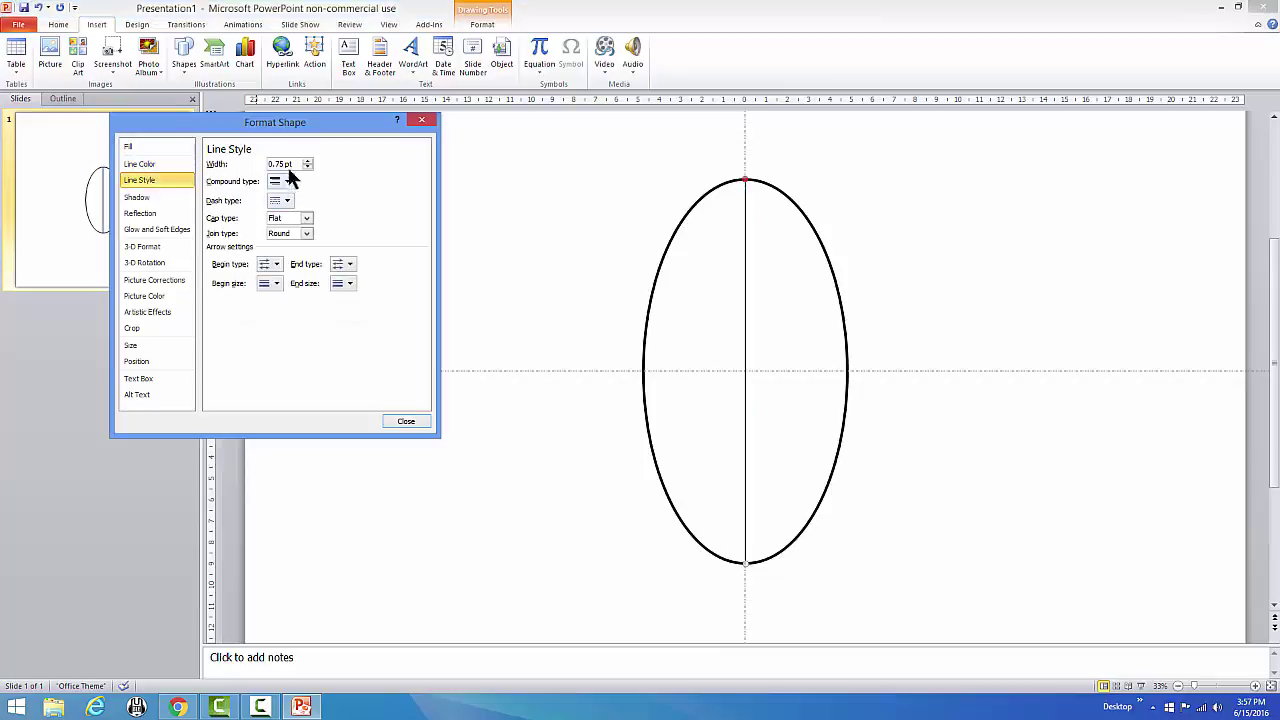
pyautogui.moveTo(293, 163); pyautogui.dragTo(260, 163)
pyautogui.click(175, 146)
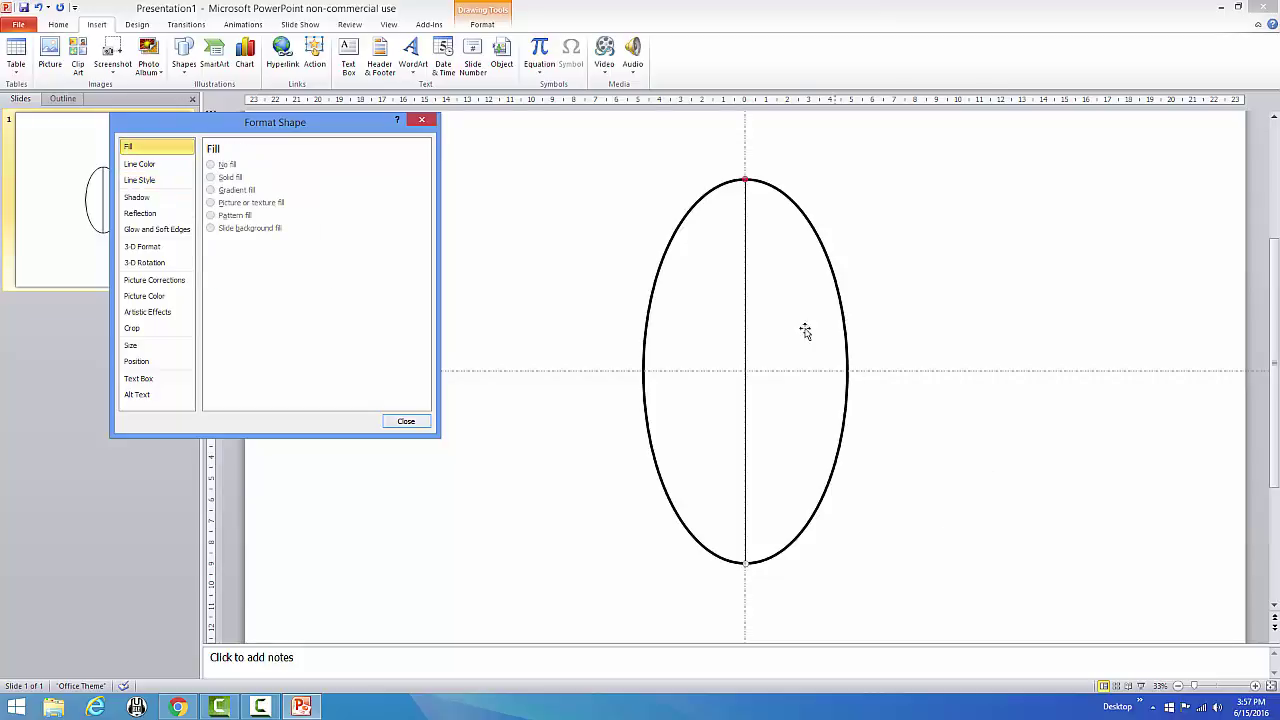
pyautogui.click(851, 233)
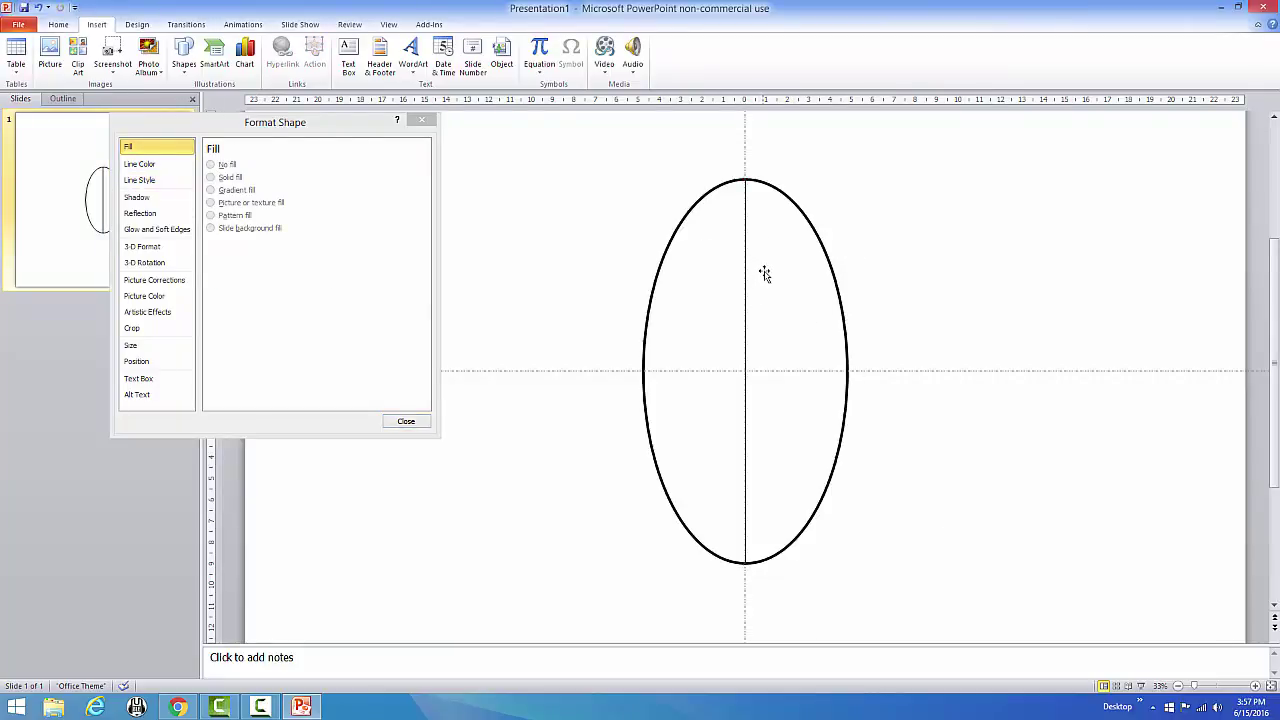
# Draw two parallel diagonal lines rising from the upper part of the center line to the oval's right edge.
pyautogui.scroll(2, 764, 274)
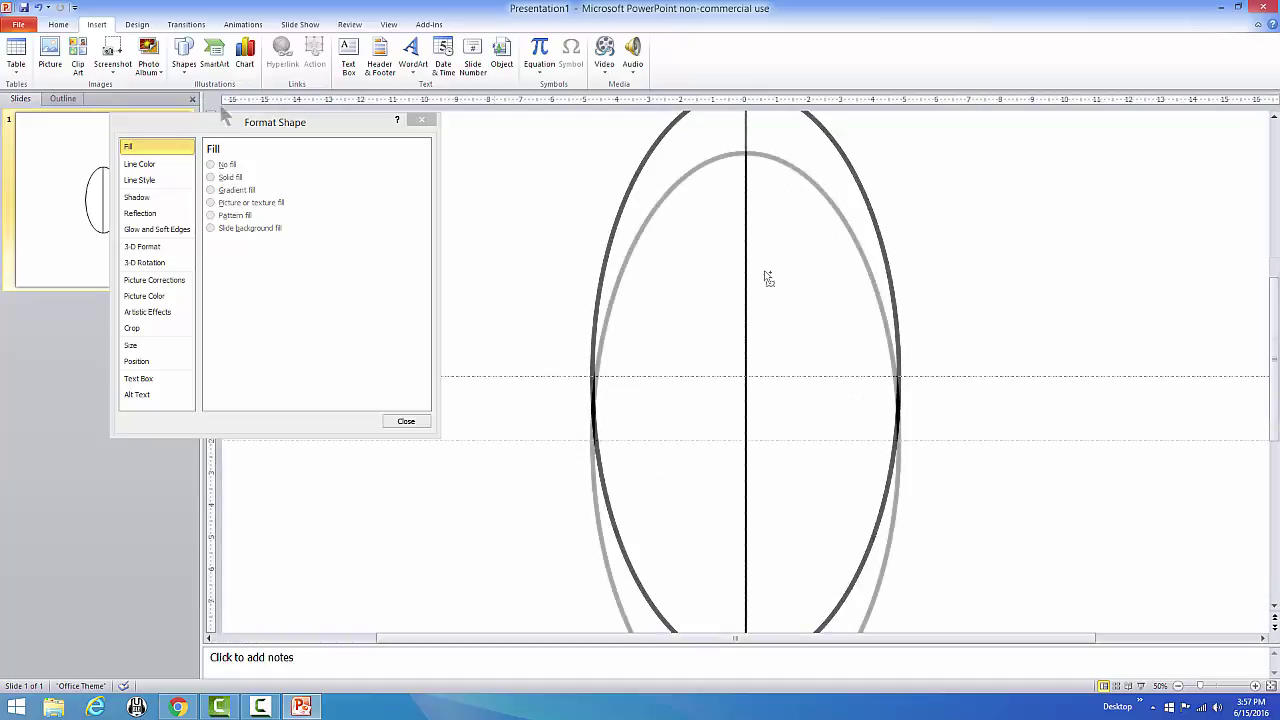
pyautogui.click(194, 62)
pyautogui.click(200, 116)
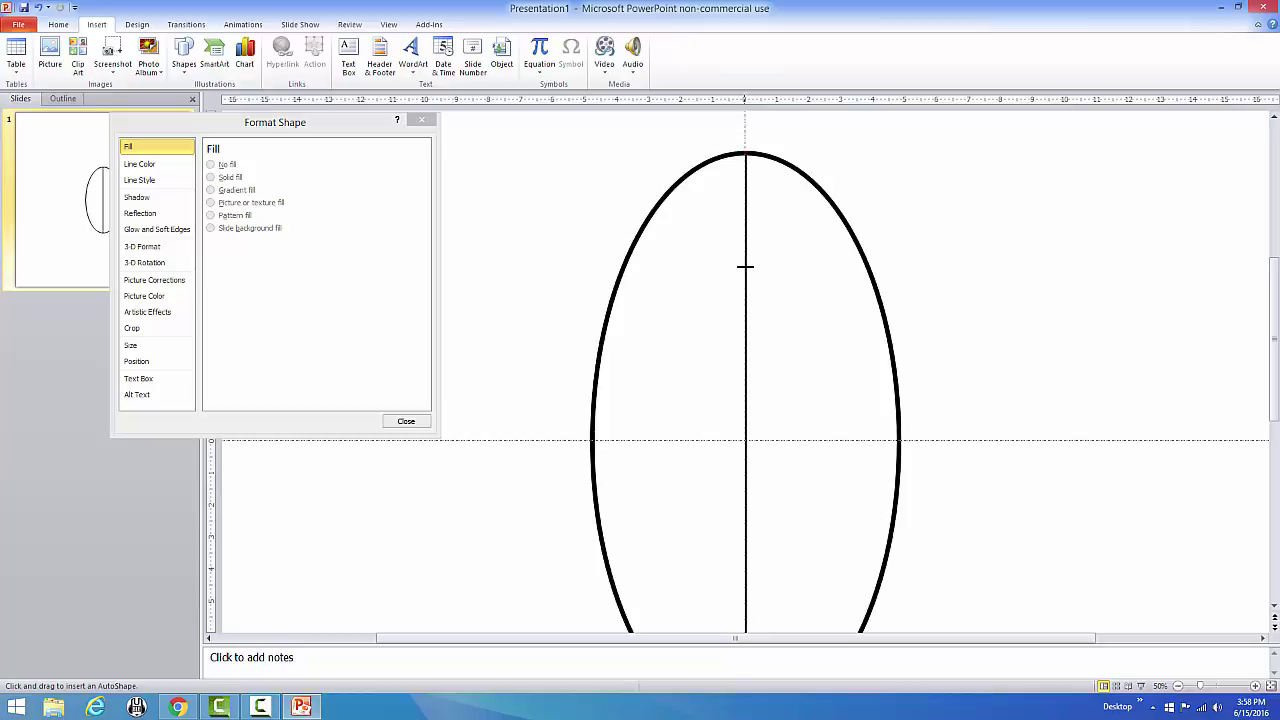
pyautogui.moveTo(753, 266); pyautogui.dragTo(818, 195)
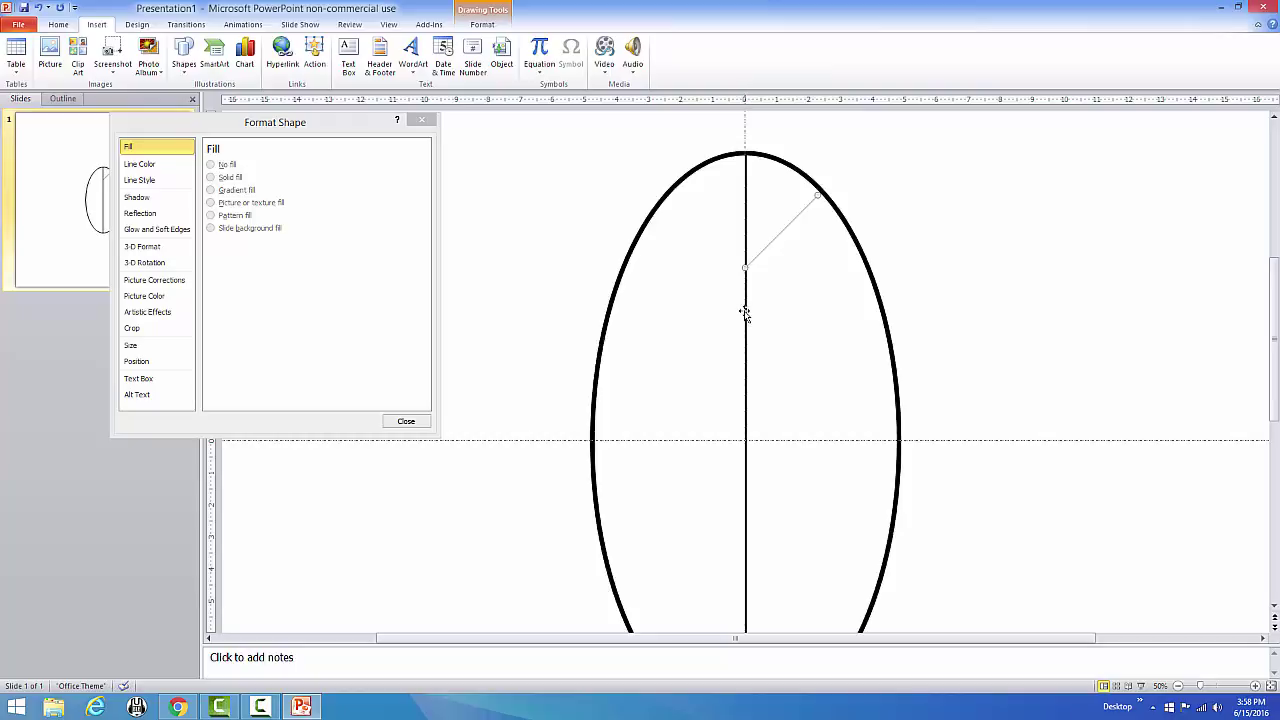
pyautogui.moveTo(746, 308); pyautogui.dragTo(868, 212)
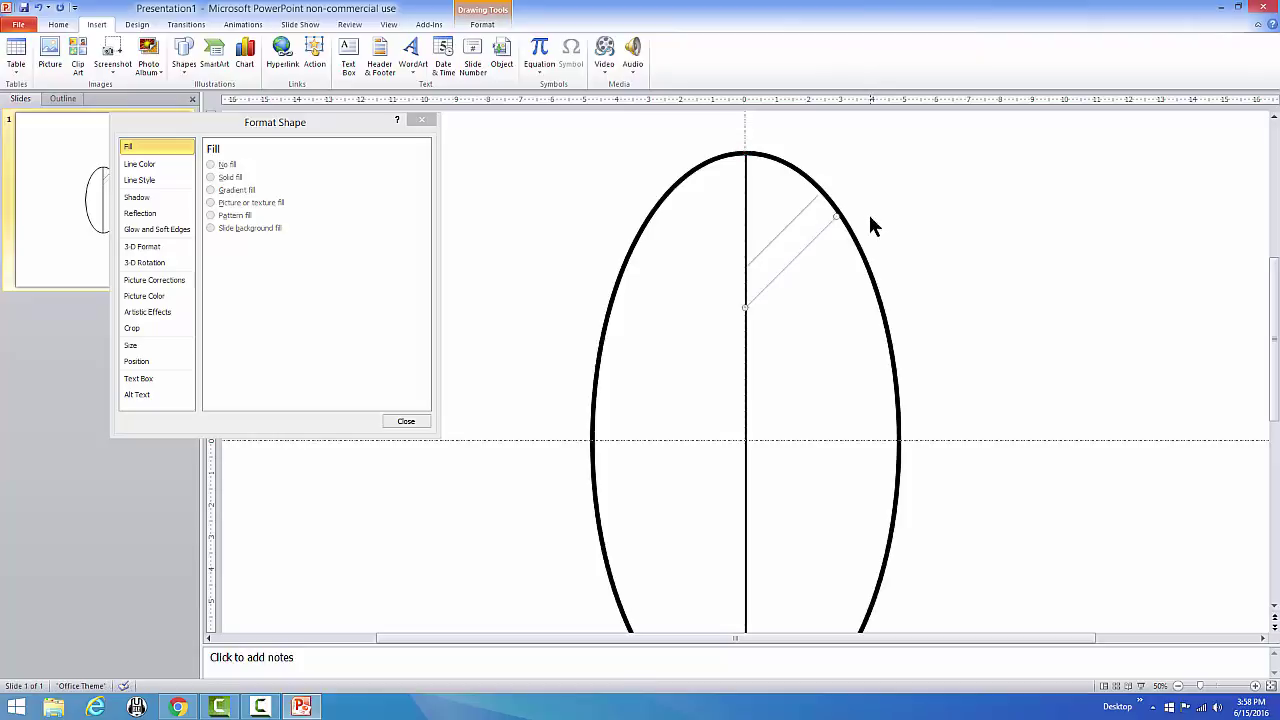
# Add a third and a fourth parallel diagonal line at even spacing below the first two, ending at the oval's right edge.
pyautogui.click(181, 62)
pyautogui.click(198, 104)
pyautogui.moveTo(747, 343); pyautogui.dragTo(853, 236)
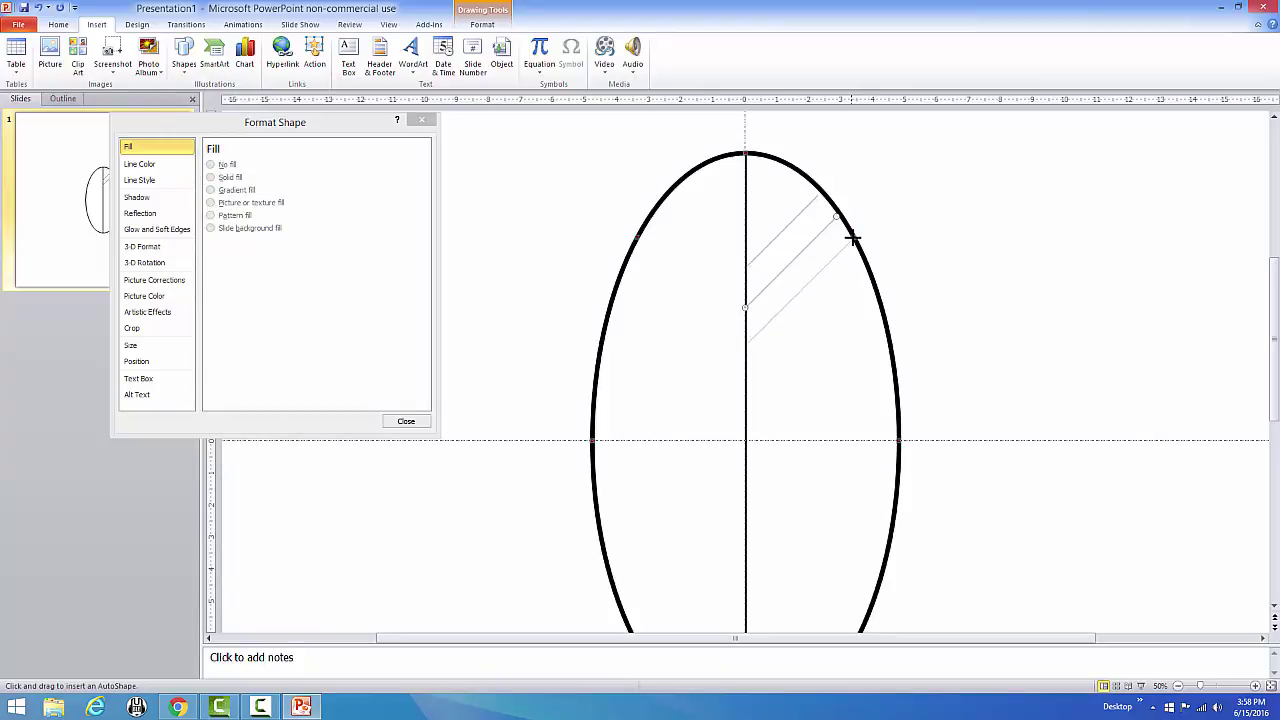
pyautogui.moveTo(853, 236); pyautogui.dragTo(853, 237)
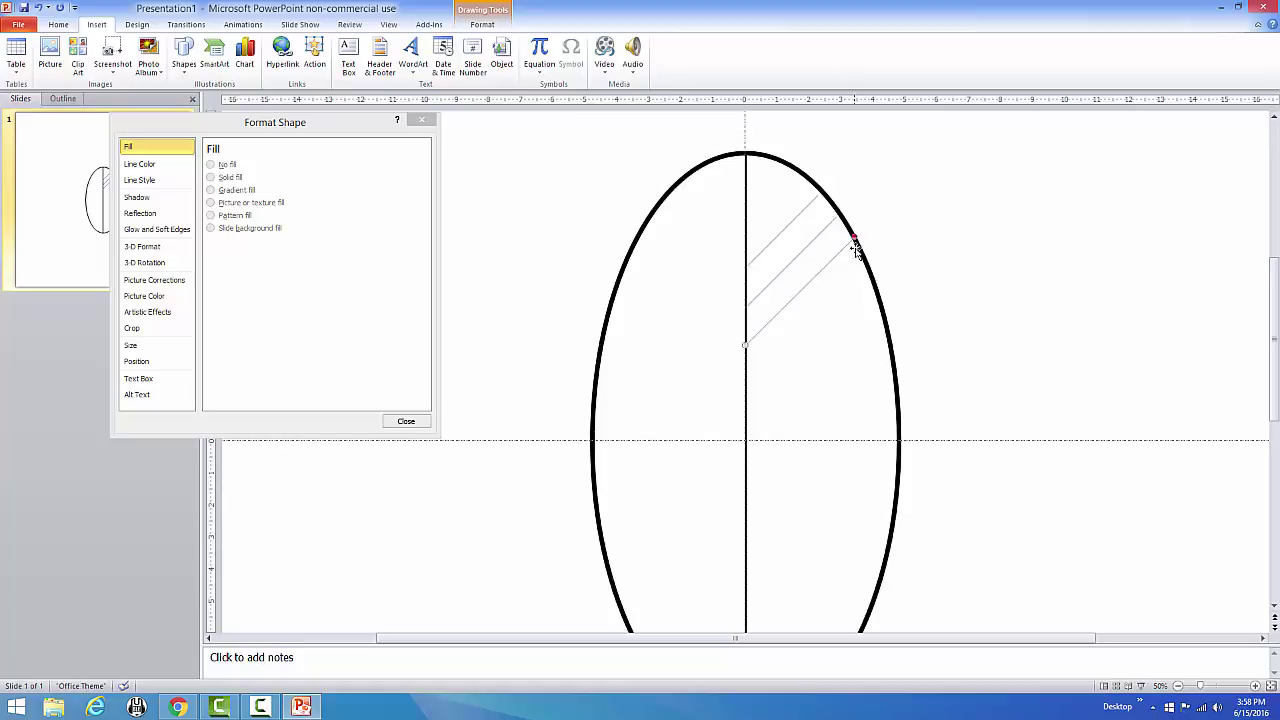
pyautogui.click(185, 63)
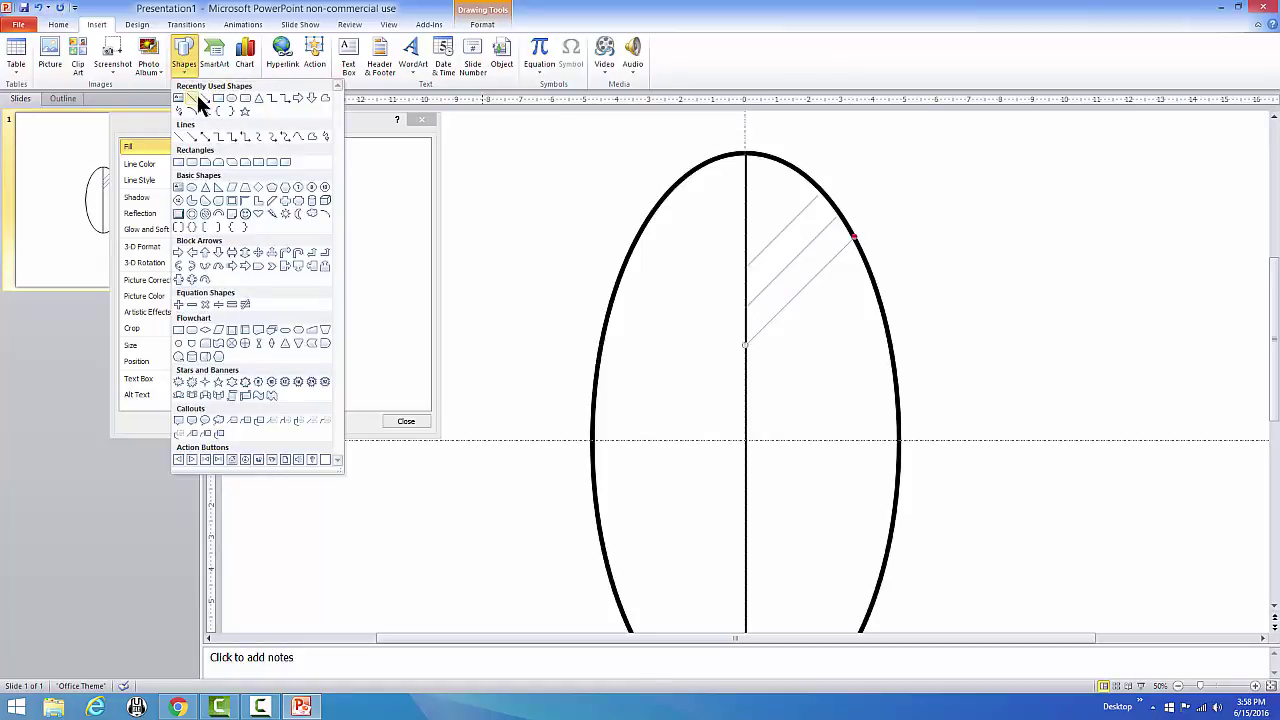
pyautogui.click(190, 104)
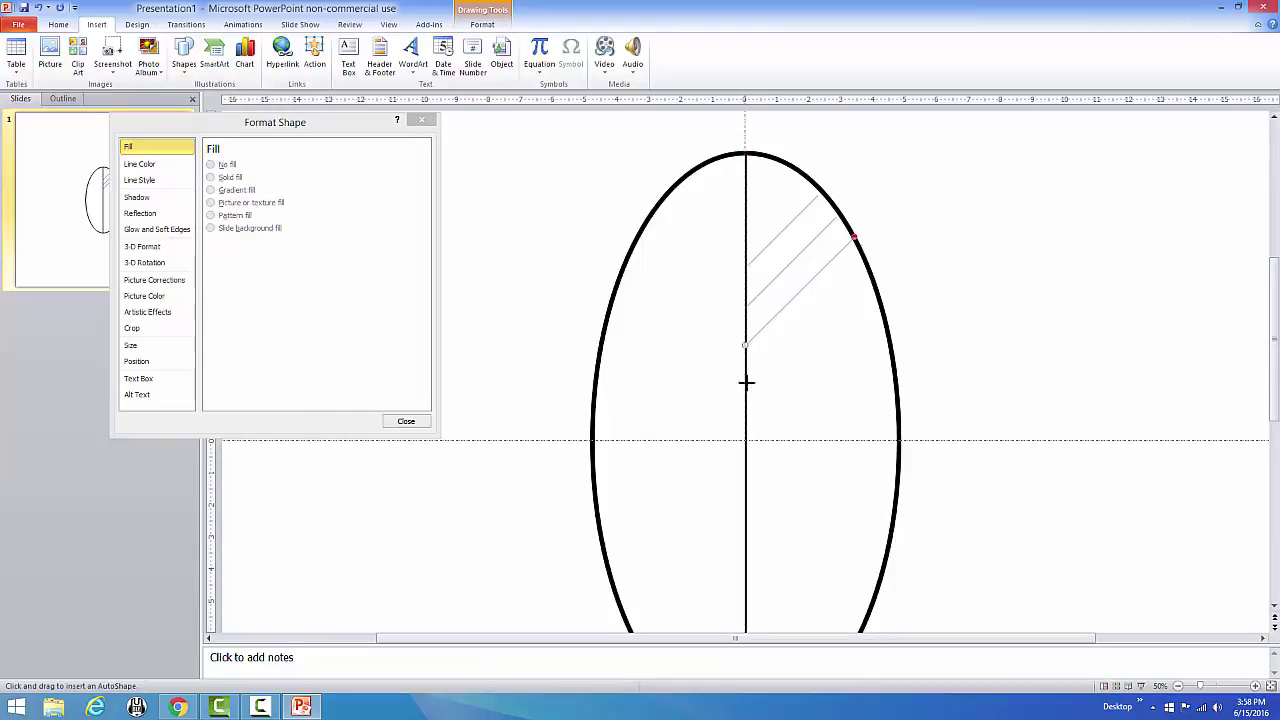
pyautogui.moveTo(746, 382)
pyautogui.mouseDown()
pyautogui.moveTo(823, 329)
pyautogui.moveTo(861, 268)
pyautogui.mouseUp()
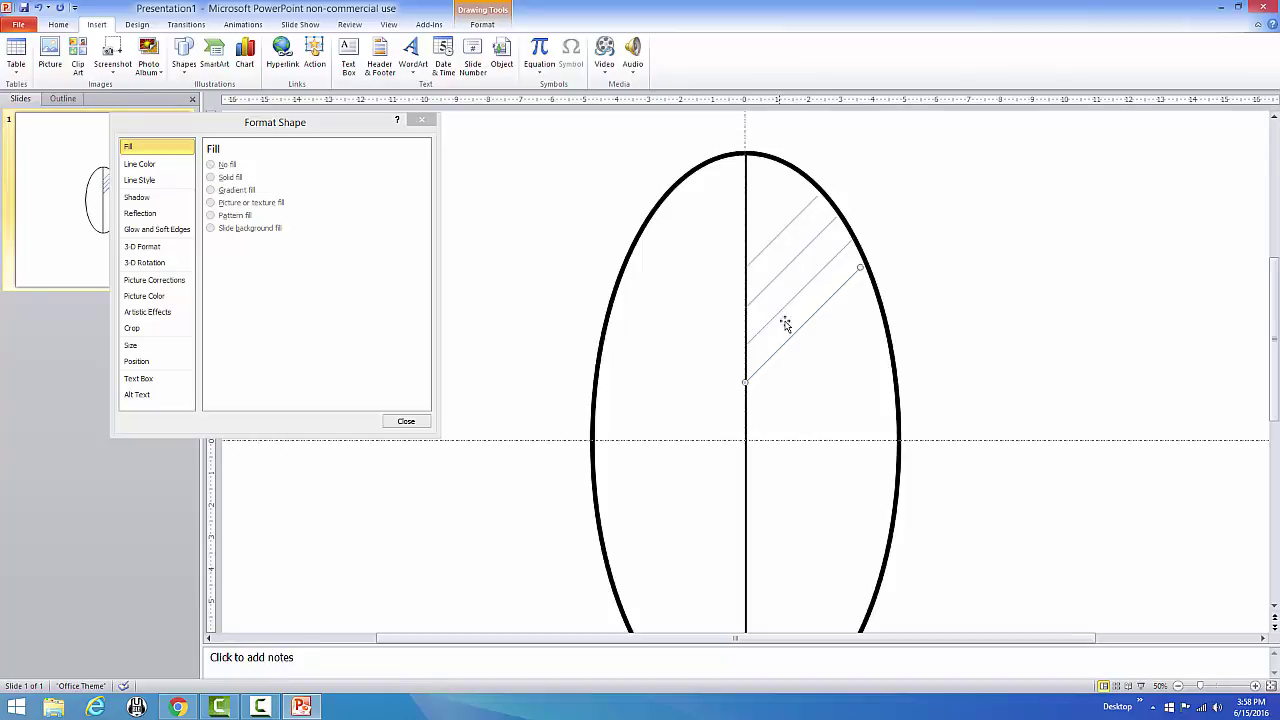
# Draw a fifth diagonal line from the center line below the other four, and shorten its outer end inside the oval.
pyautogui.scroll(-1, 808, 392)
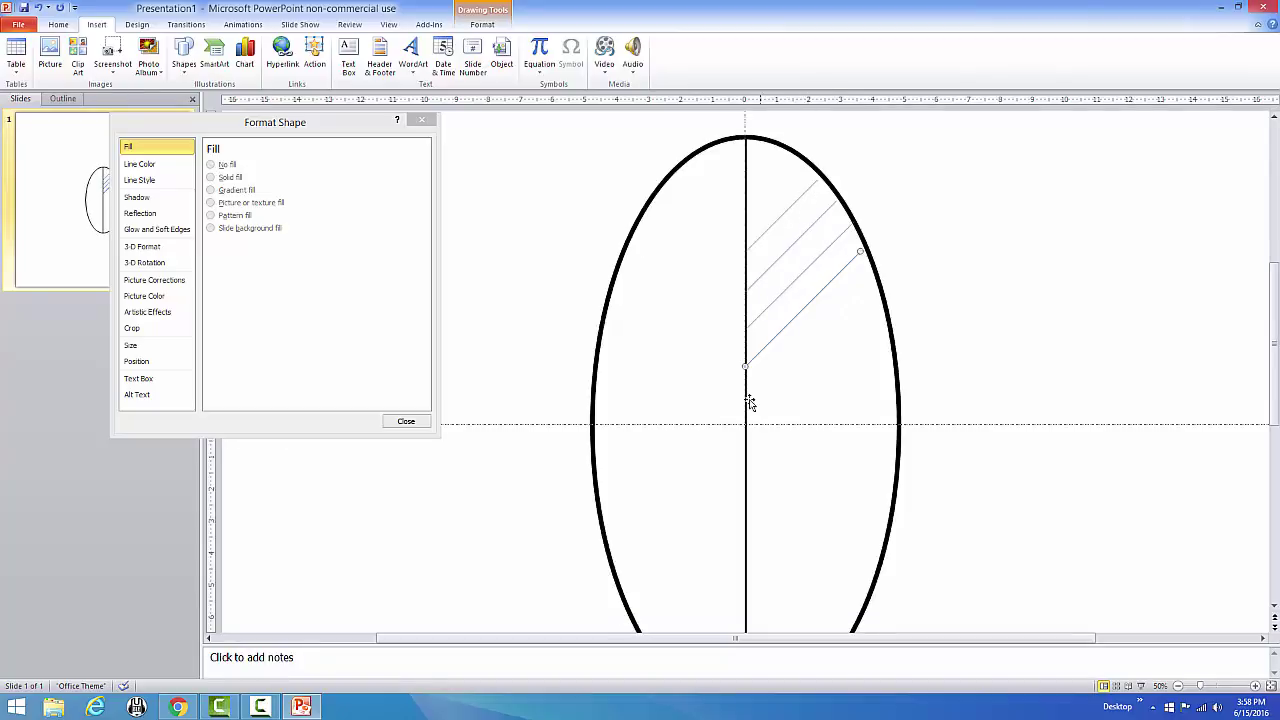
pyautogui.click(1012, 356)
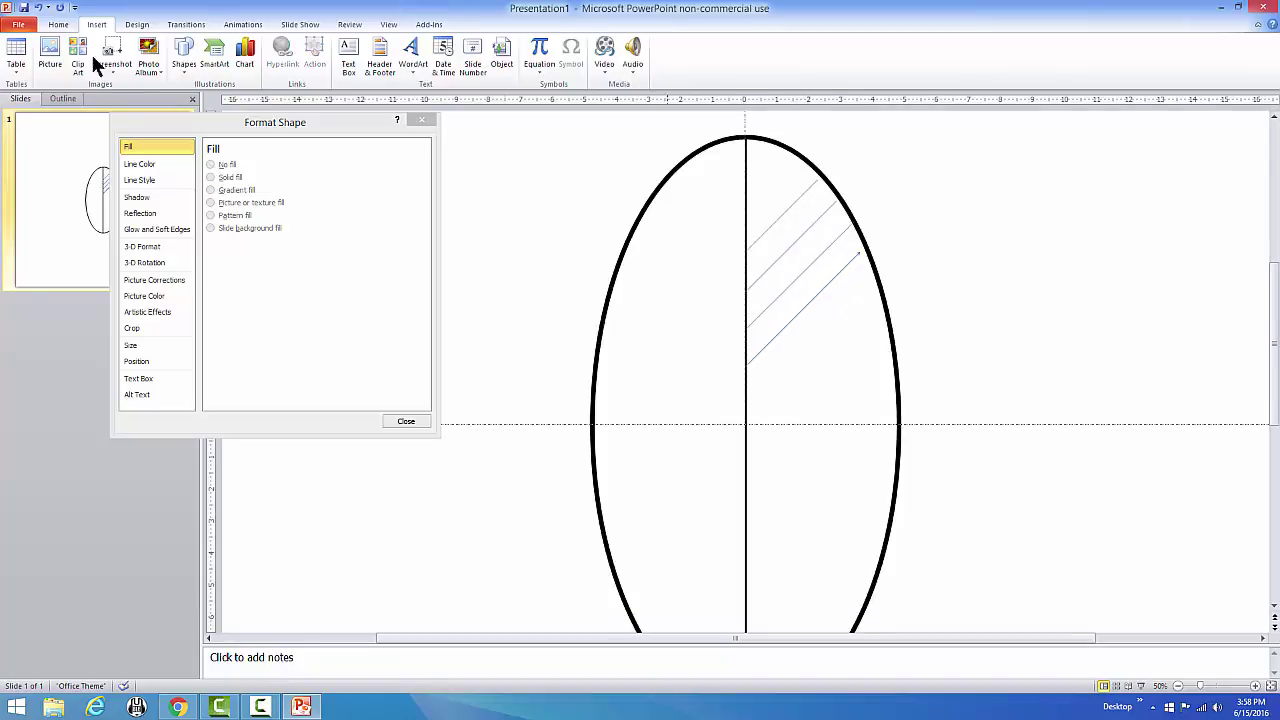
pyautogui.click(184, 55)
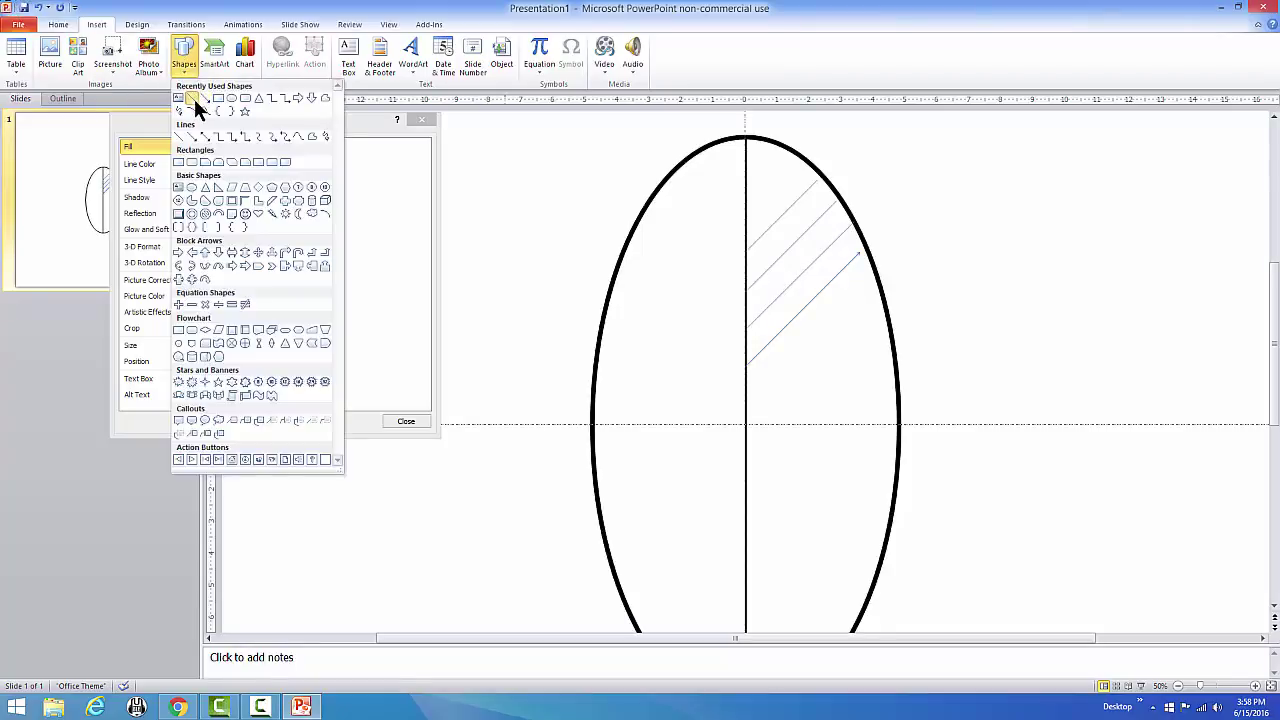
pyautogui.click(192, 97)
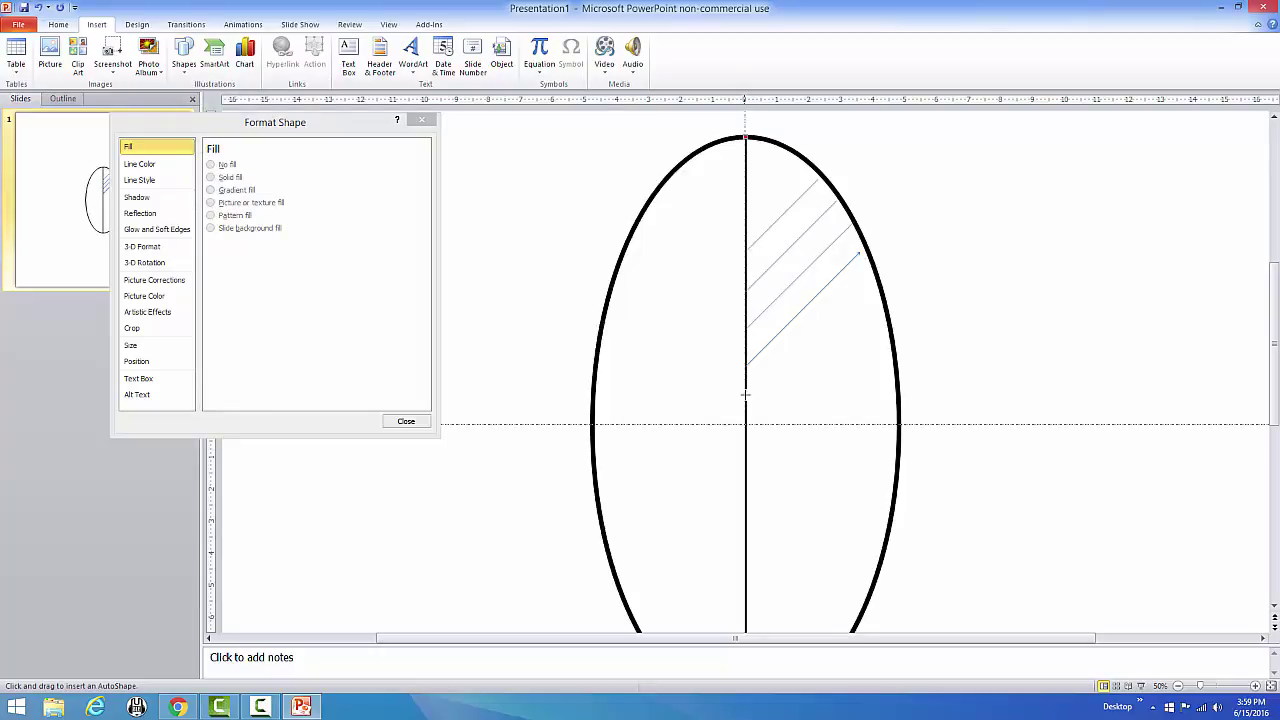
pyautogui.moveTo(745, 394)
pyautogui.mouseDown()
pyautogui.moveTo(820, 351)
pyautogui.moveTo(876, 274)
pyautogui.mouseUp()
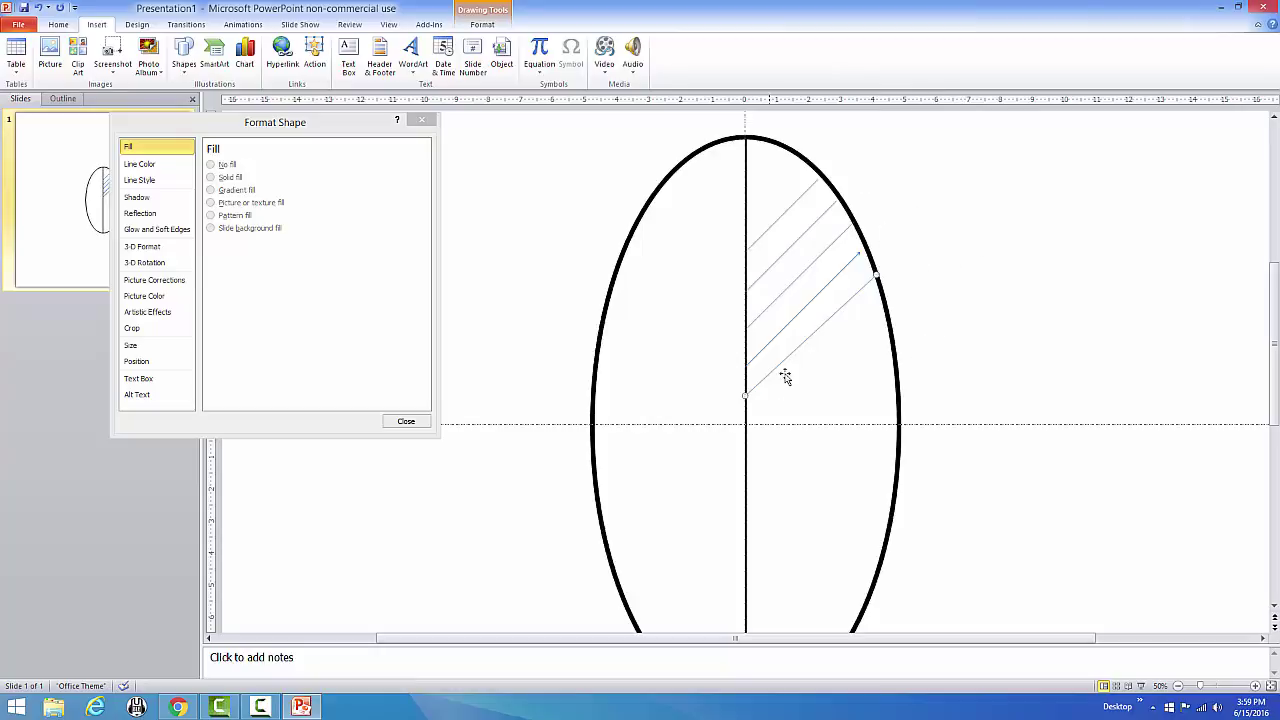
pyautogui.moveTo(873, 275); pyautogui.dragTo(829, 318)
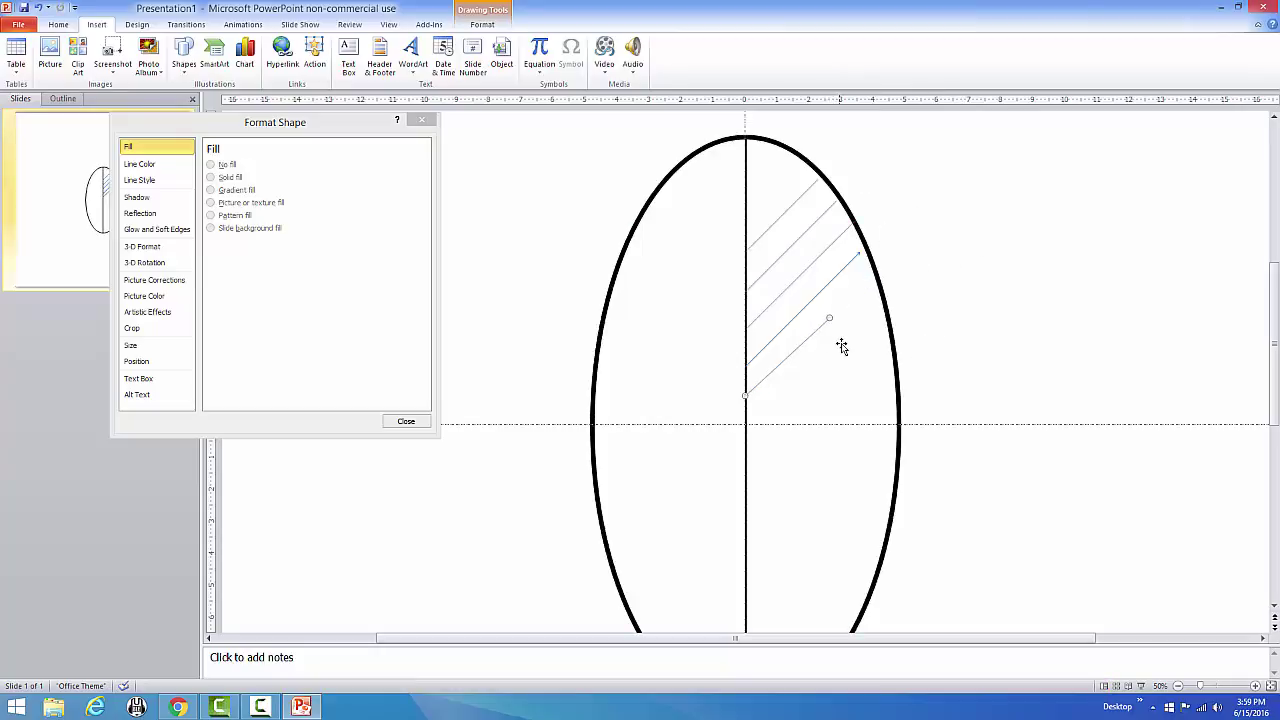
# Draw a sixth diagonal line rising from the center line just below the fifth, ending inside the oval's right edge.
pyautogui.click(177, 55)
pyautogui.click(195, 101)
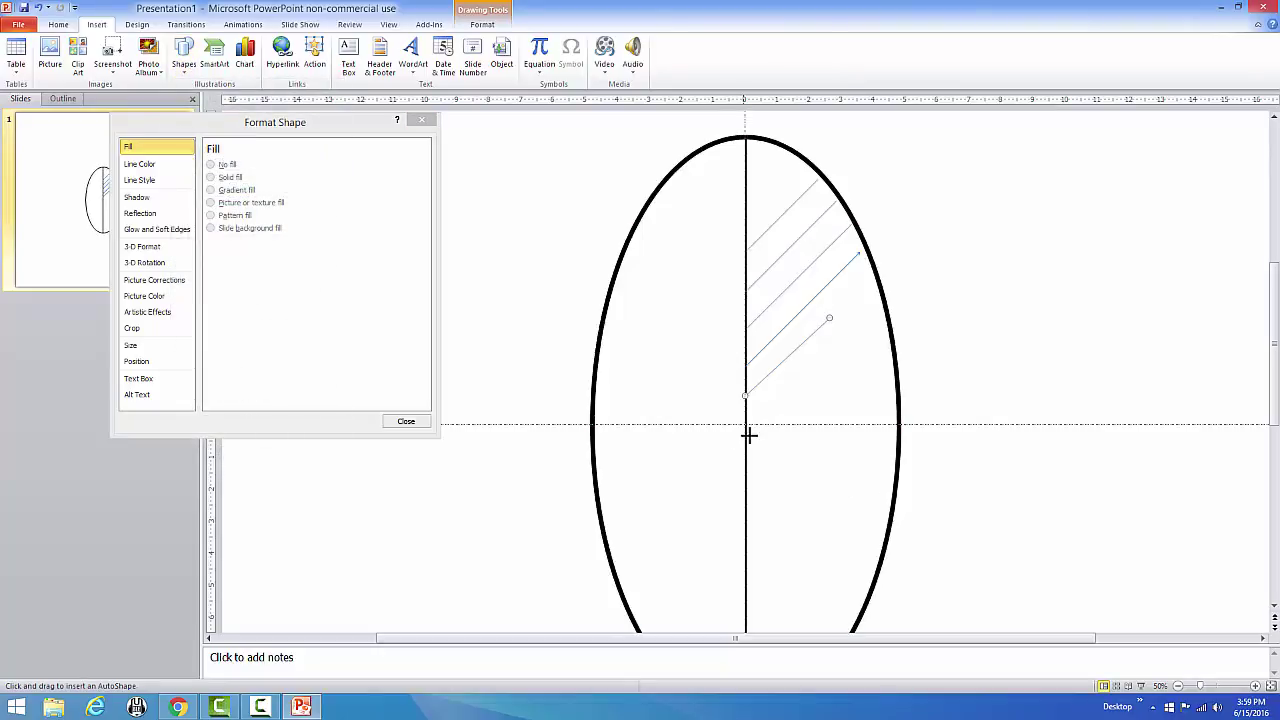
pyautogui.moveTo(749, 435); pyautogui.dragTo(926, 322)
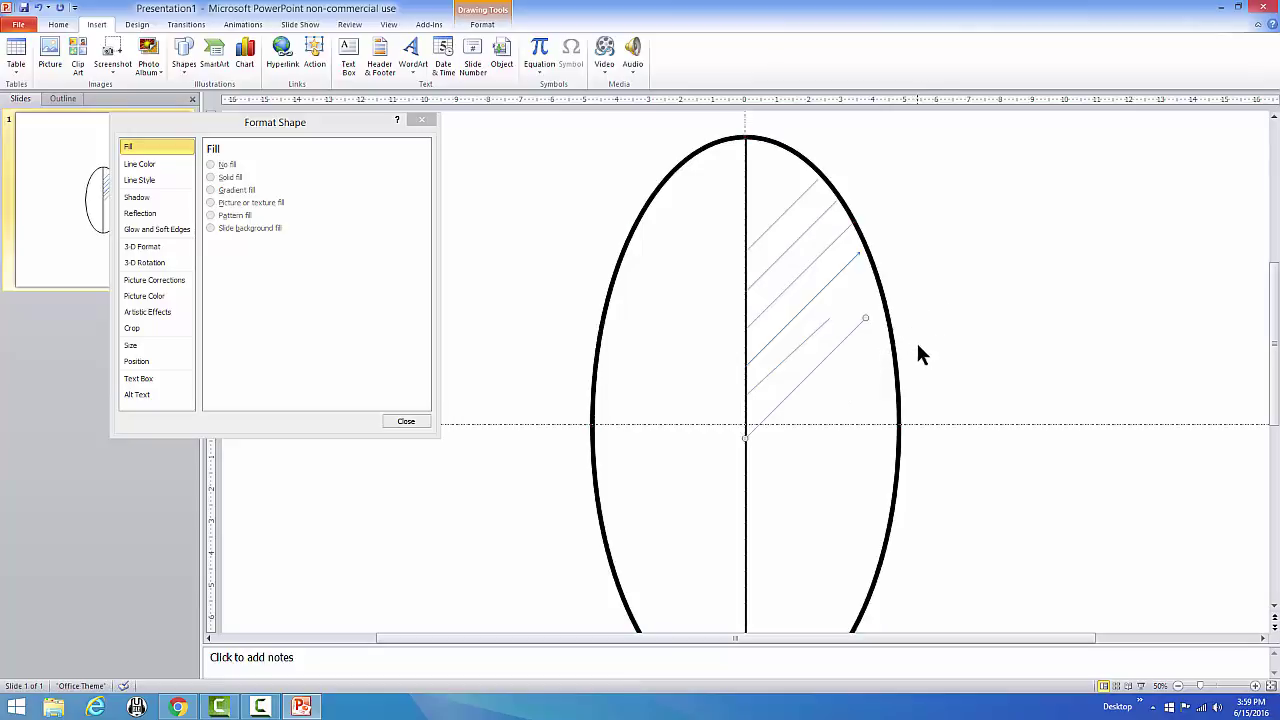
# Select all six diagonal lines together, color them black and set their line width to 5 pt.
pyautogui.moveTo(978, 136)
pyautogui.mouseDown()
pyautogui.moveTo(982, 315)
pyautogui.moveTo(737, 482)
pyautogui.moveTo(725, 474)
pyautogui.mouseUp()
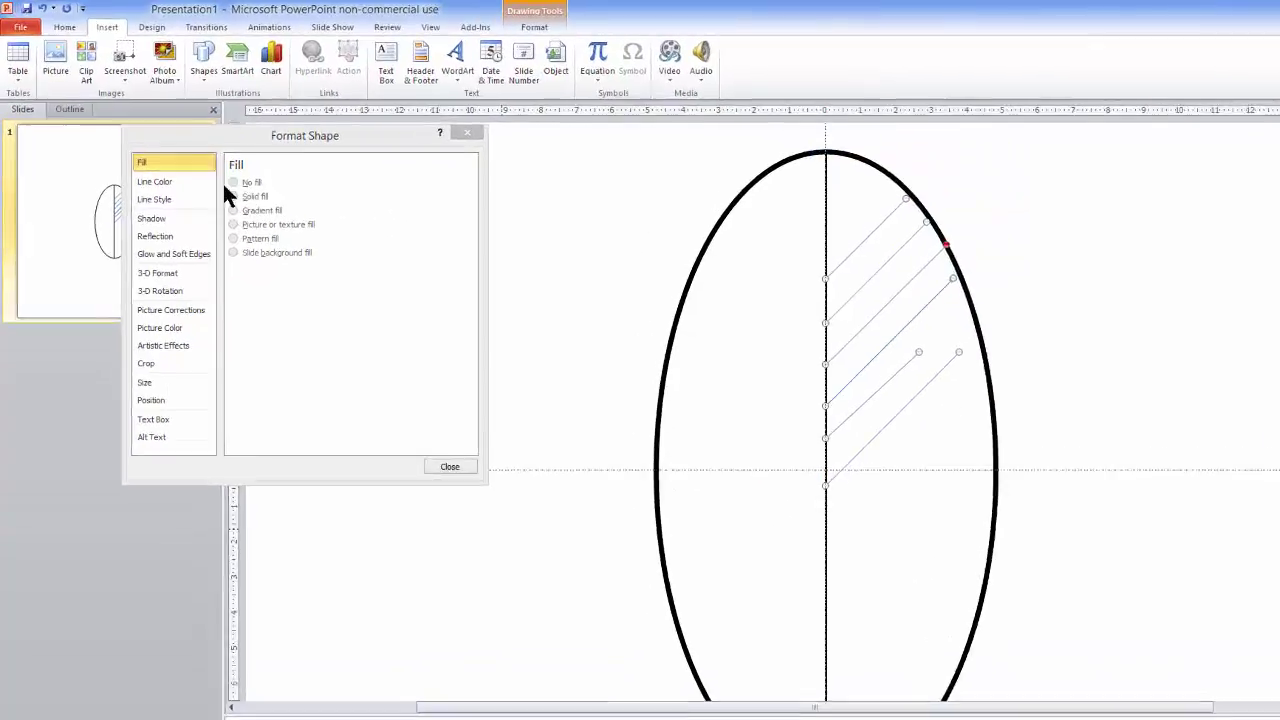
pyautogui.click(192, 184)
pyautogui.click(291, 229)
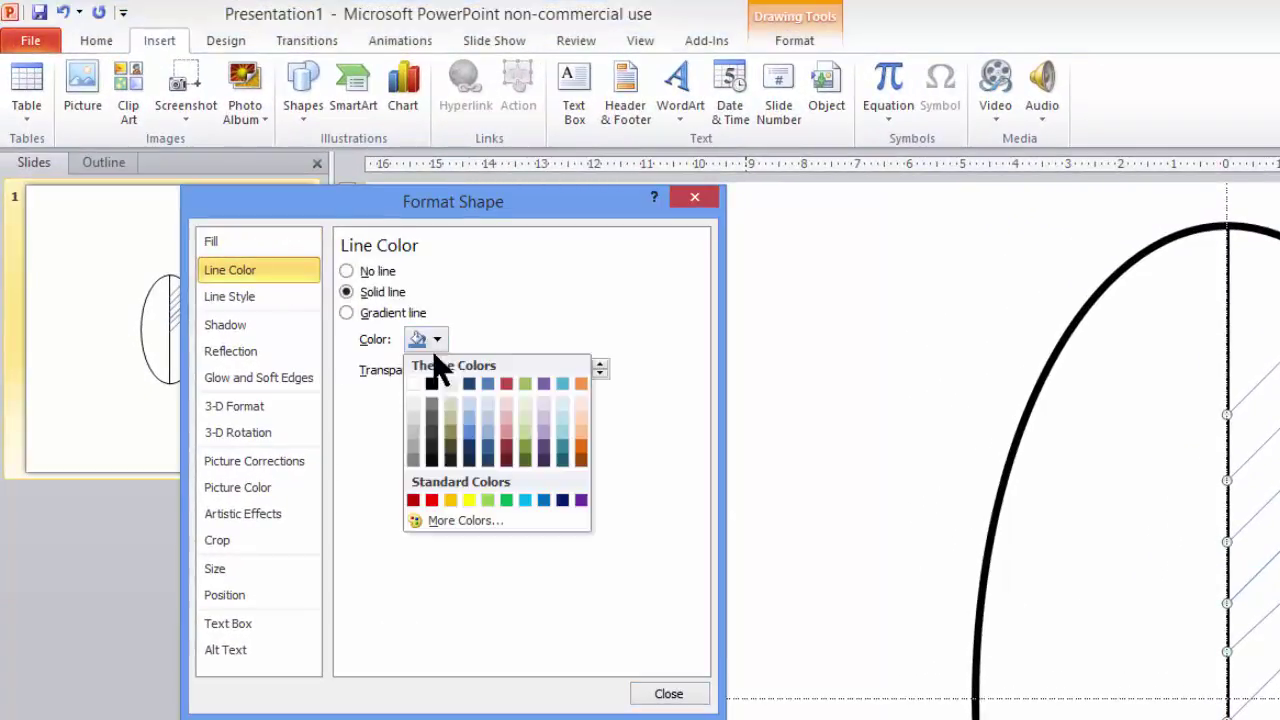
pyautogui.click(431, 384)
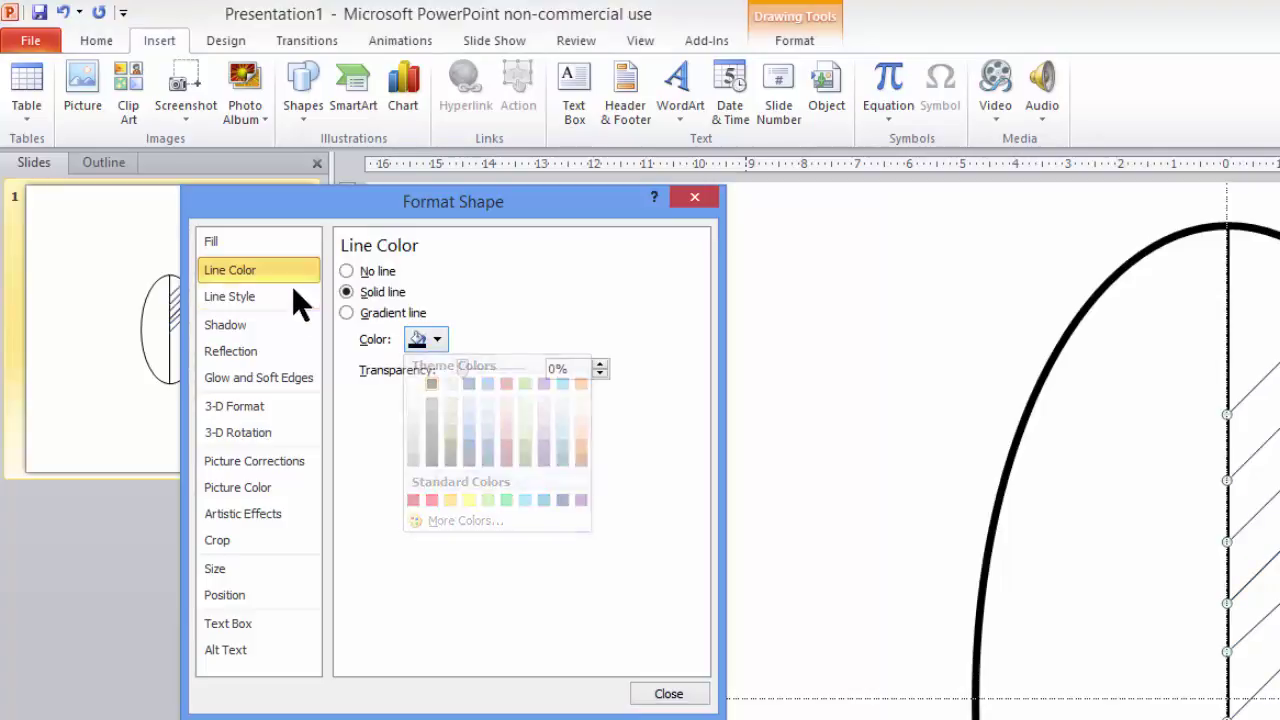
pyautogui.click(281, 295)
pyautogui.moveTo(482, 274); pyautogui.dragTo(316, 238)
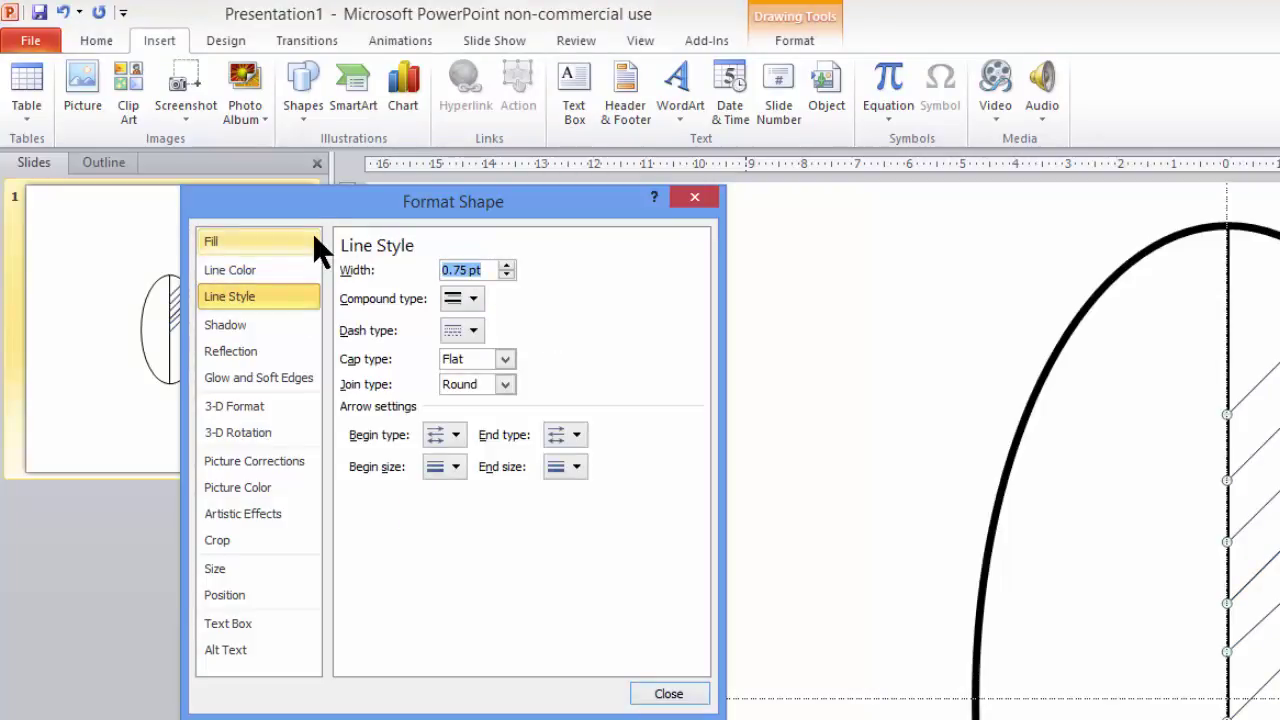
pyautogui.write('5')
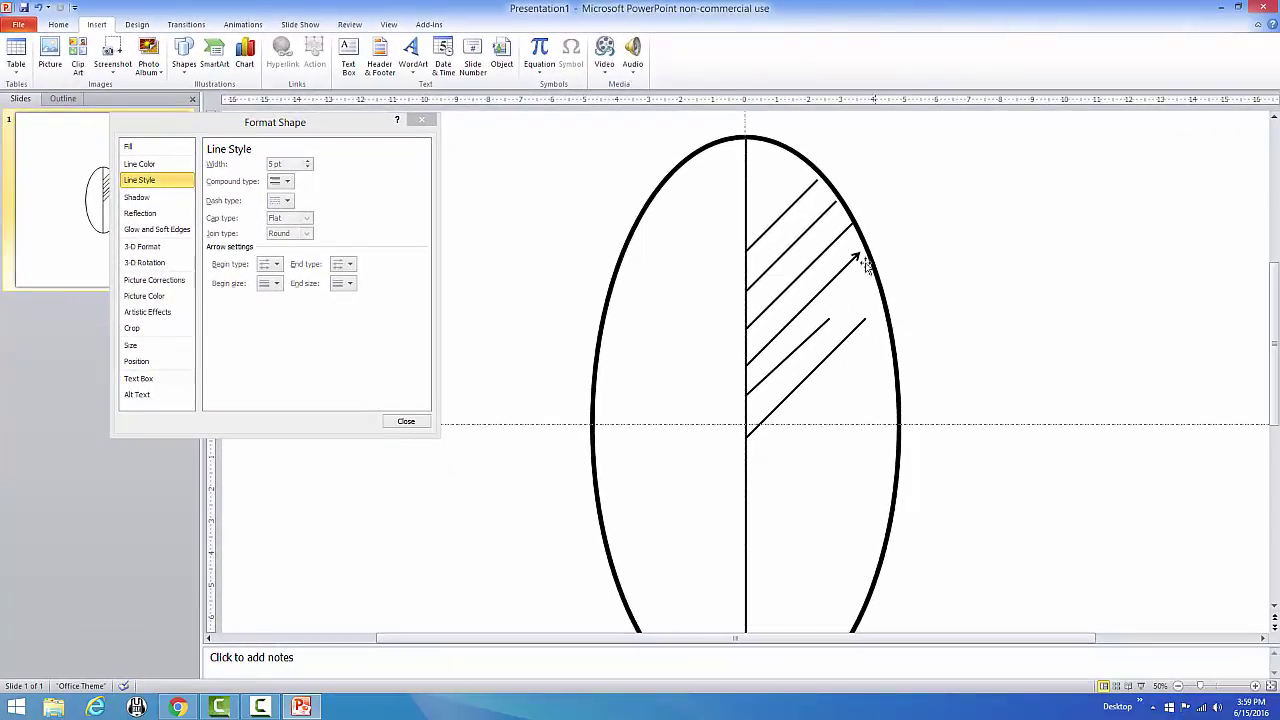
# Replace the arrow-tipped fourth diagonal with a plain line, nudged into even spacing between its neighbors.
pyautogui.click(853, 255)
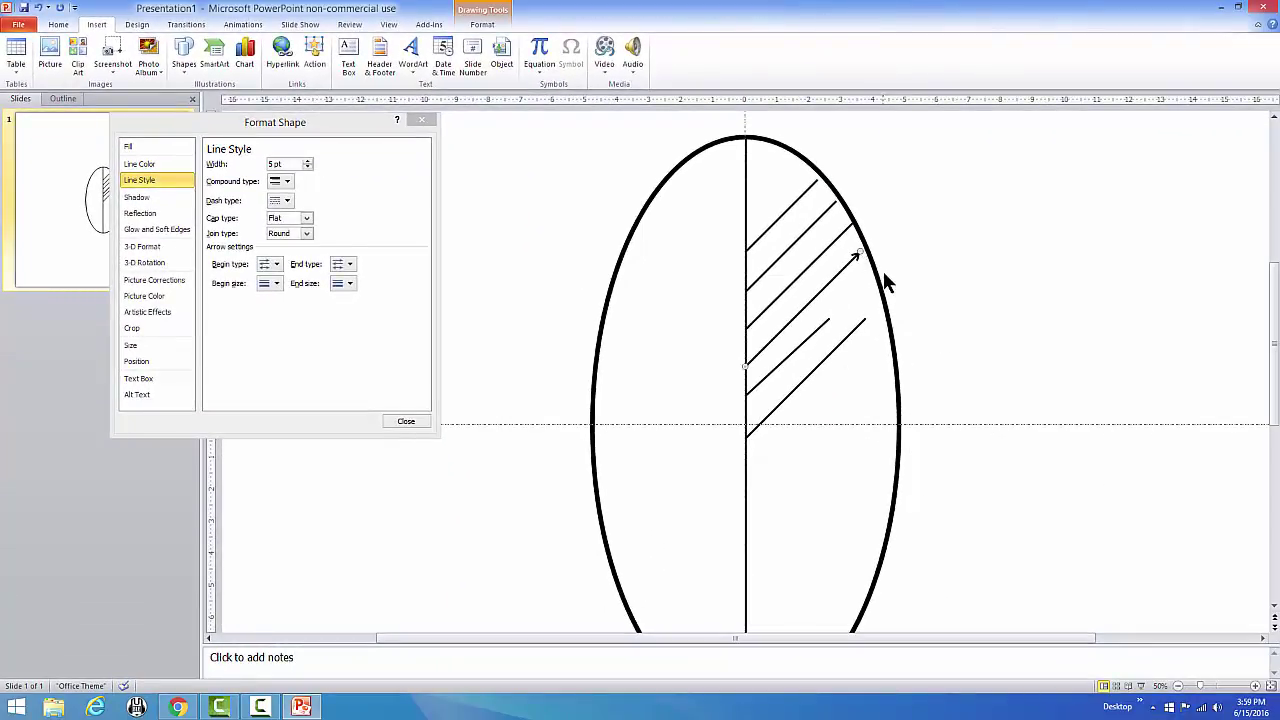
pyautogui.press('Delete')
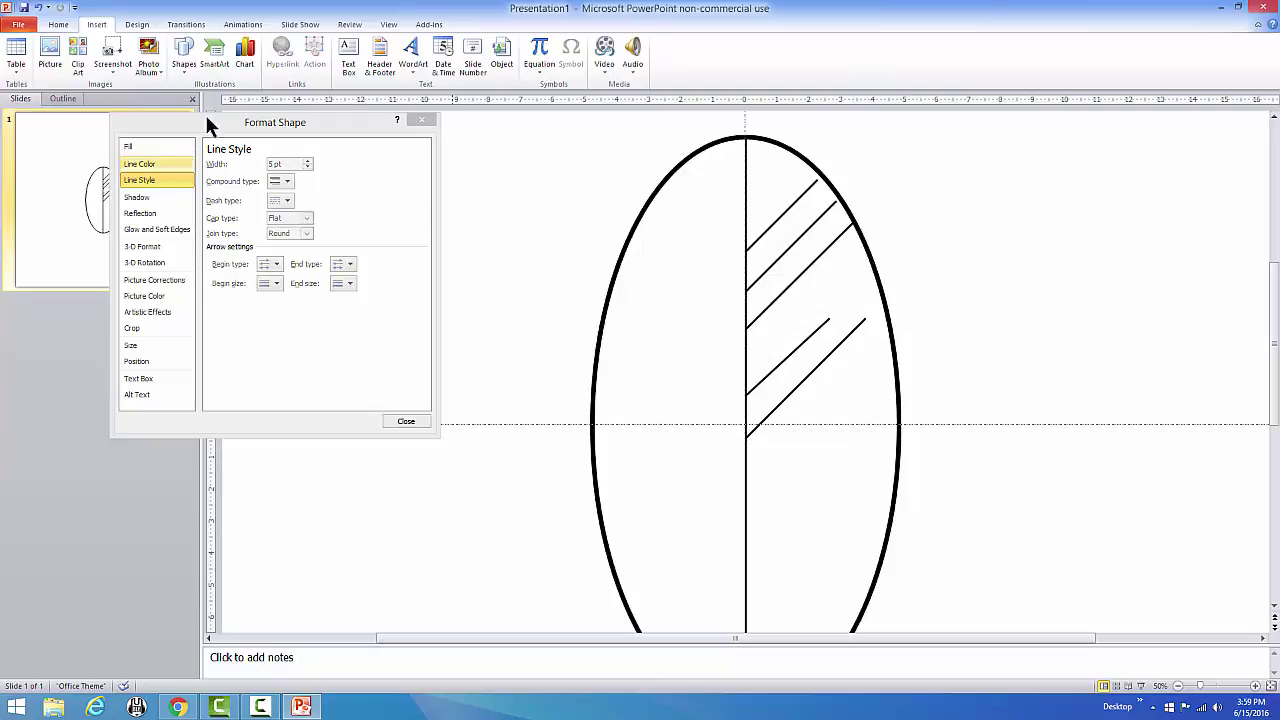
pyautogui.click(183, 64)
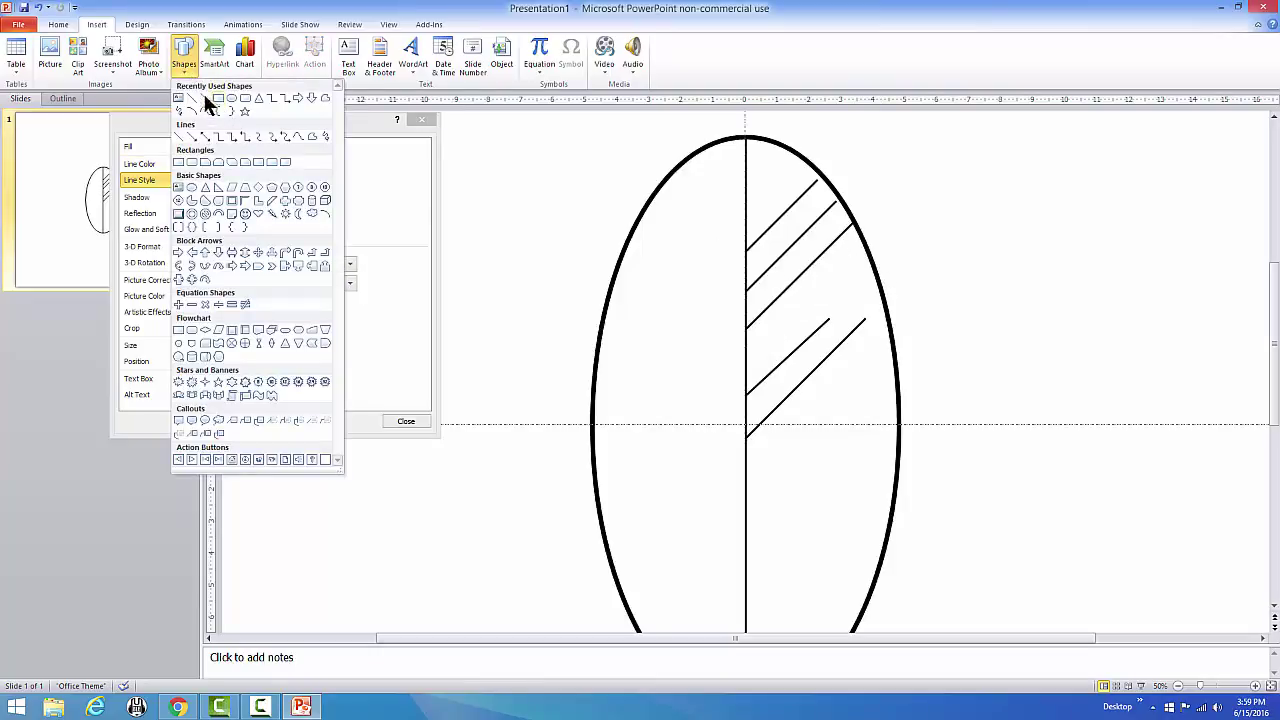
pyautogui.click(191, 97)
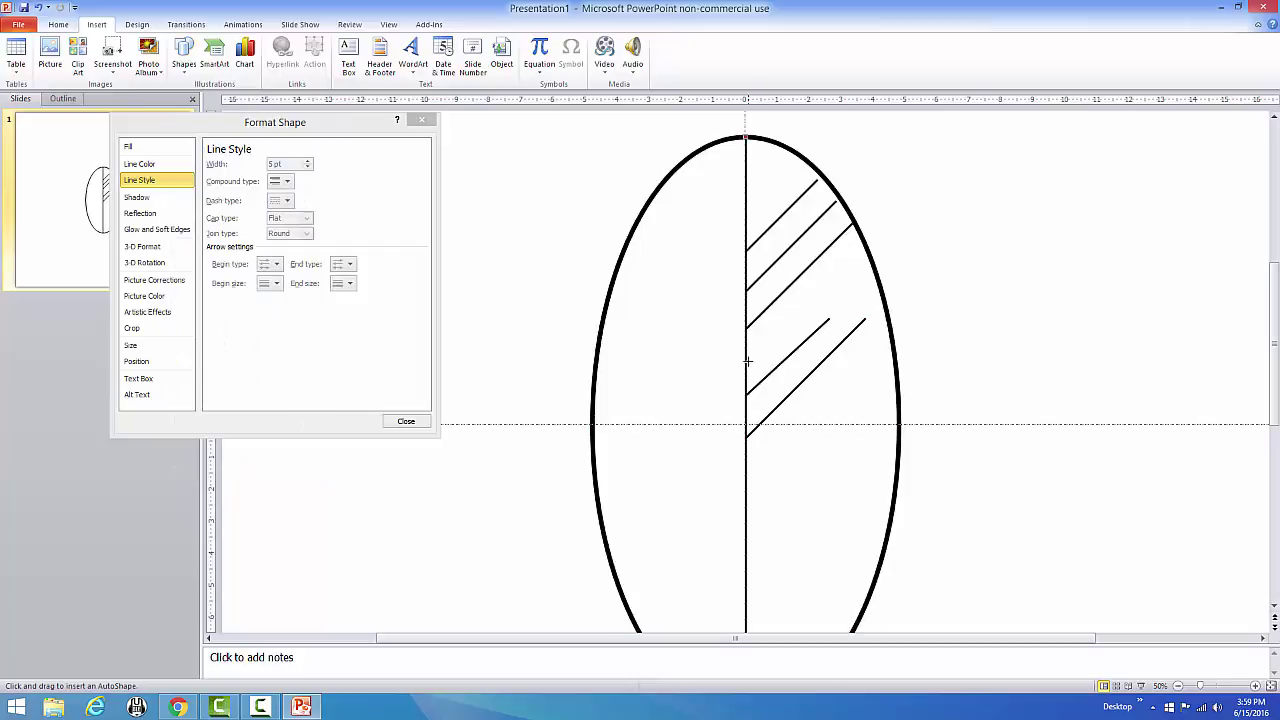
pyautogui.moveTo(746, 356)
pyautogui.mouseDown()
pyautogui.moveTo(814, 297)
pyautogui.moveTo(840, 320)
pyautogui.moveTo(860, 306)
pyautogui.moveTo(857, 277)
pyautogui.moveTo(890, 240)
pyautogui.moveTo(869, 236)
pyautogui.mouseUp()
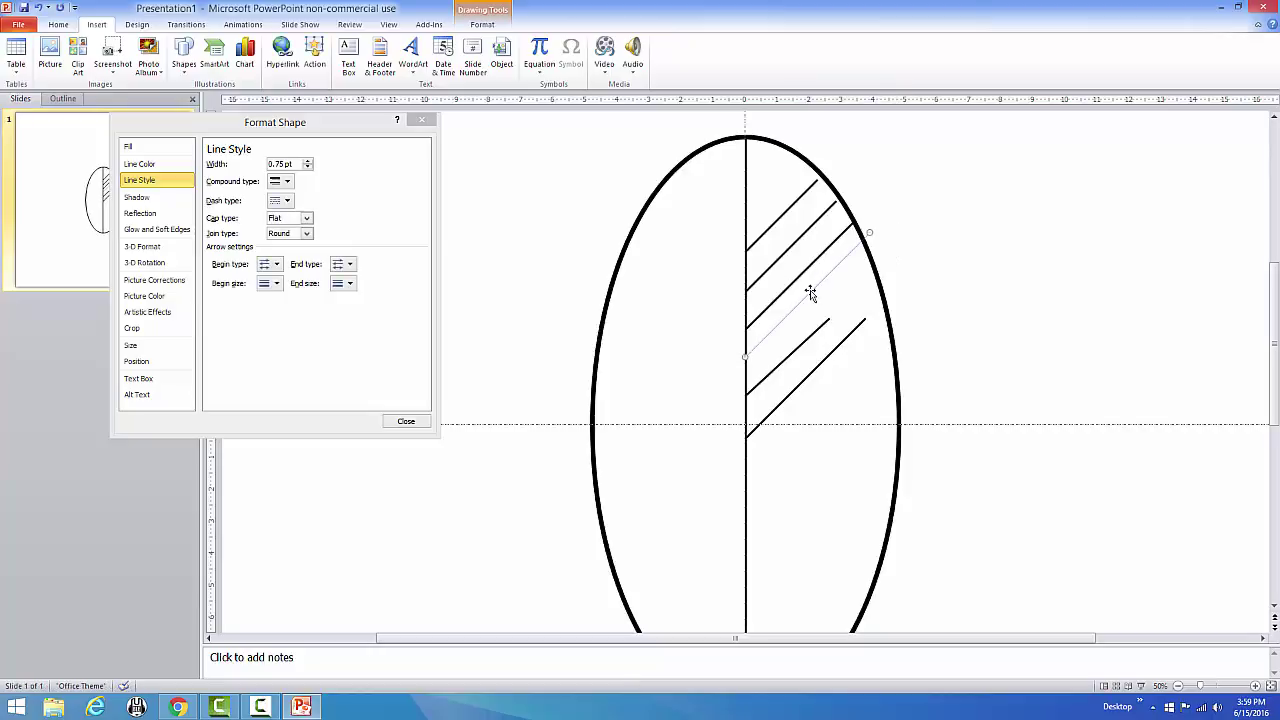
pyautogui.press('Down')
pyautogui.hotkey('ctrl', 'Right')
# Set the new fourth diagonal's line width to 5 pt, color it black, and deselect it.
pyautogui.click(219, 152)
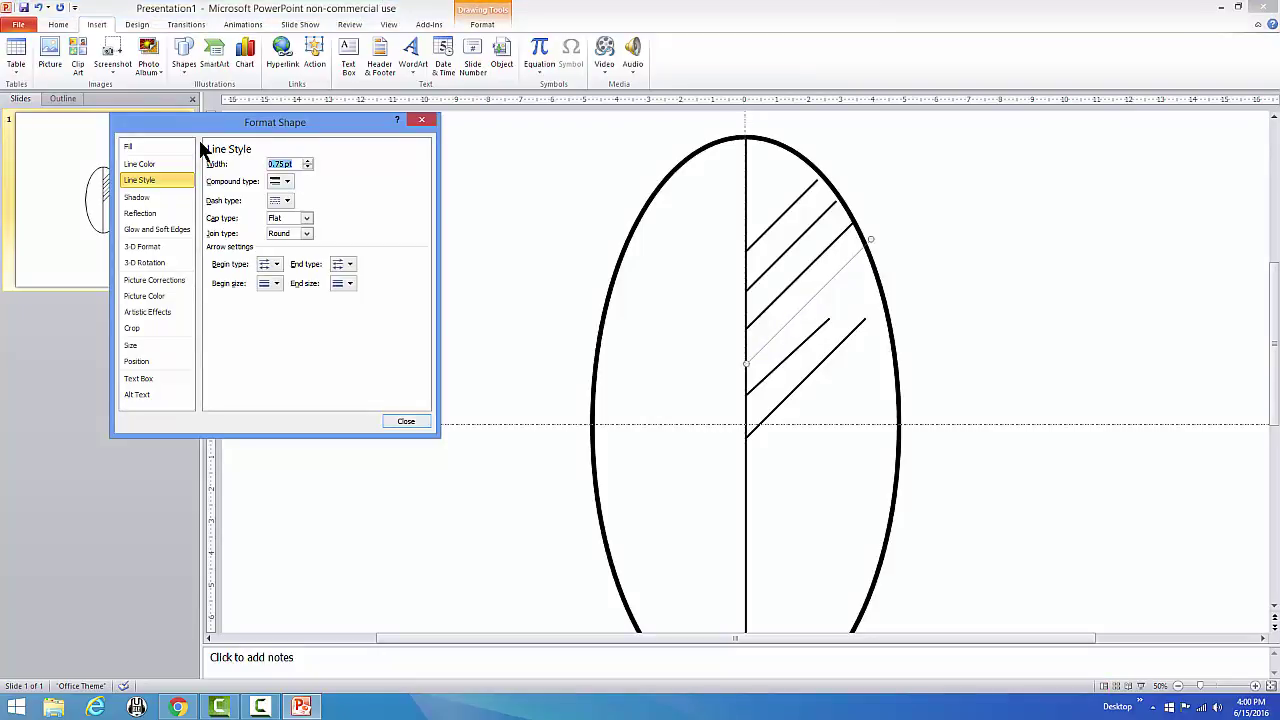
pyautogui.write('5')
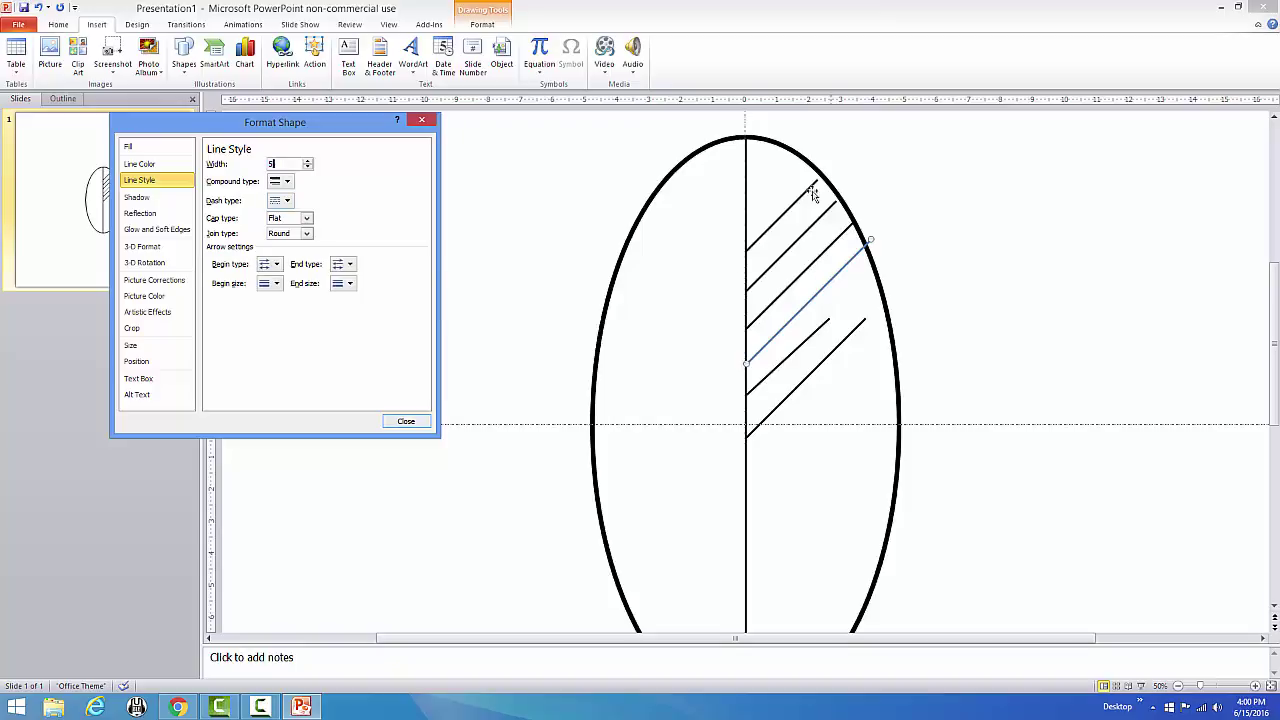
pyautogui.click(159, 165)
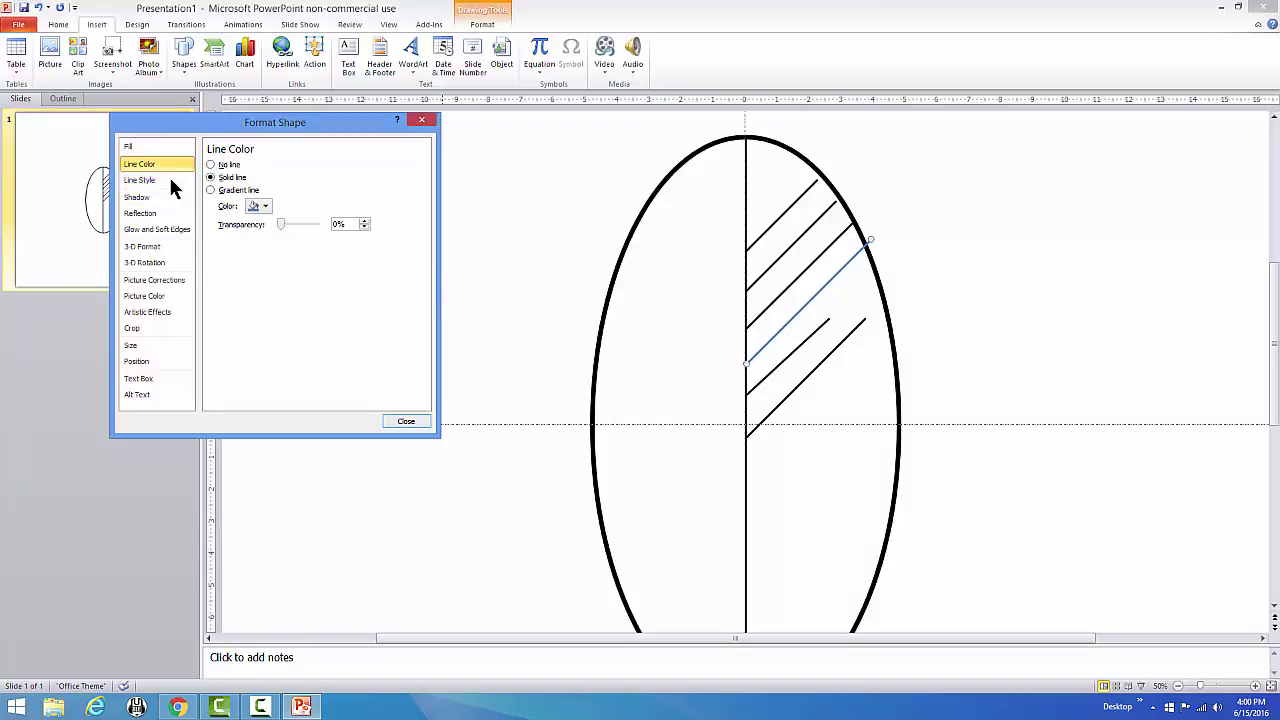
pyautogui.click(255, 207)
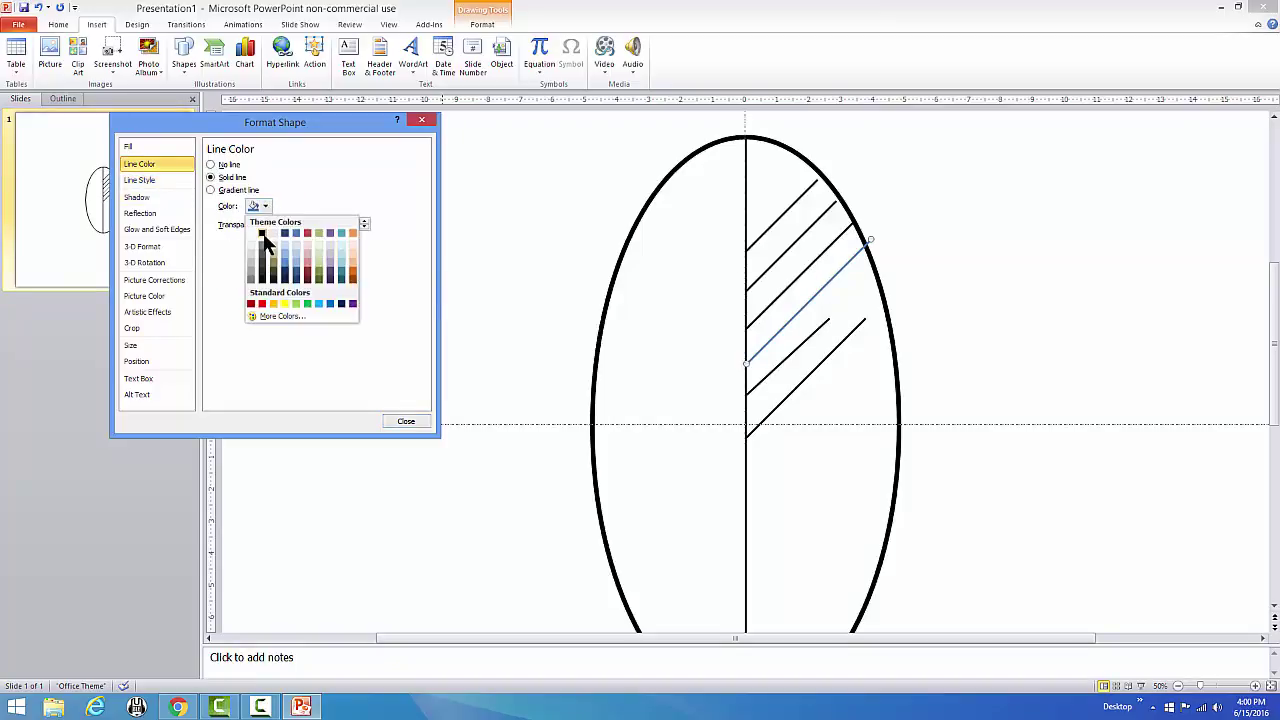
pyautogui.click(258, 250)
pyautogui.click(948, 252)
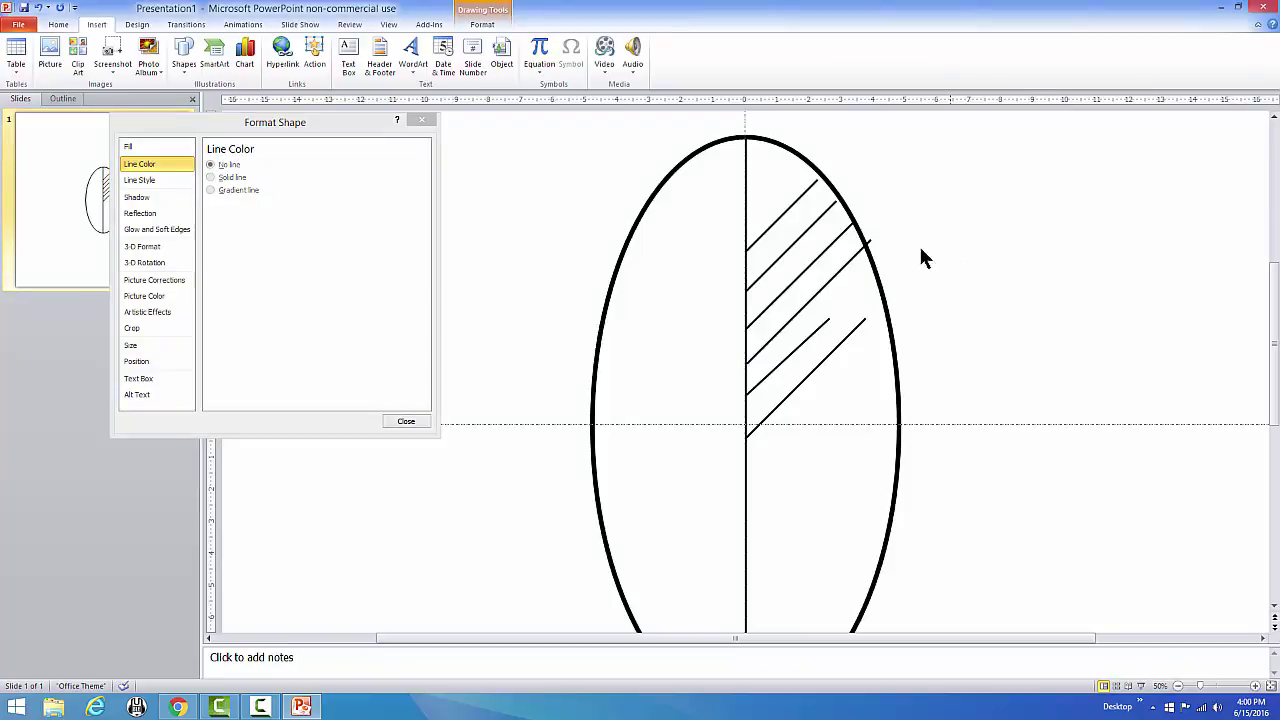
# Shorten the fourth diagonal so its outer end stops at the oval's right edge.
pyautogui.click(855, 258)
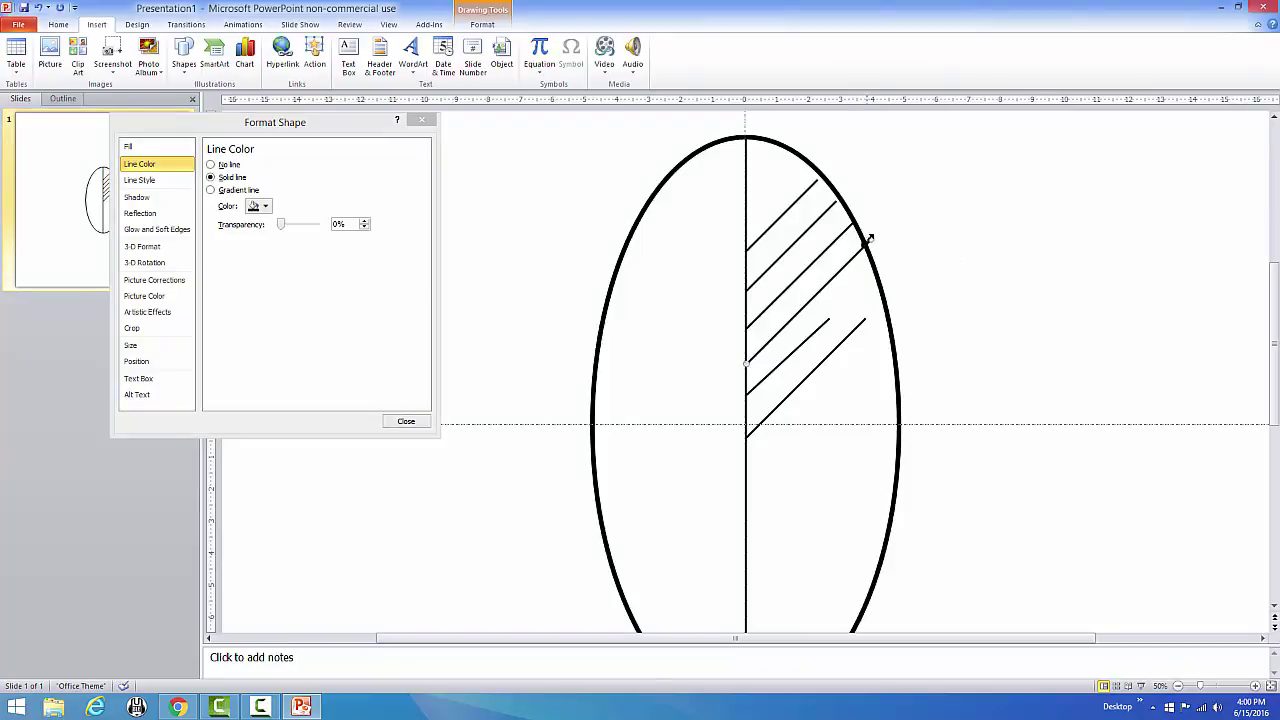
pyautogui.click(866, 244)
pyautogui.click(948, 268)
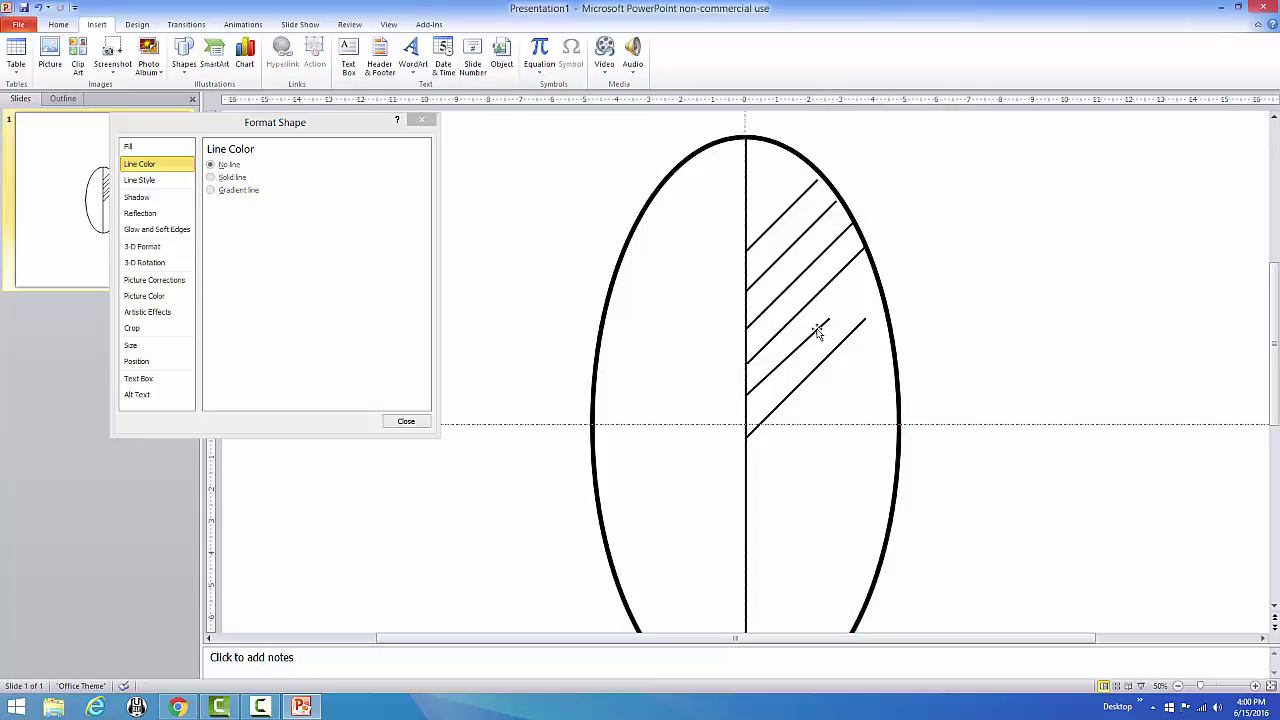
# Extend the outer ends of the fifth and sixth diagonal lines to the oval's right edge.
pyautogui.hotkey('ctrl', 'z')
pyautogui.click(813, 333)
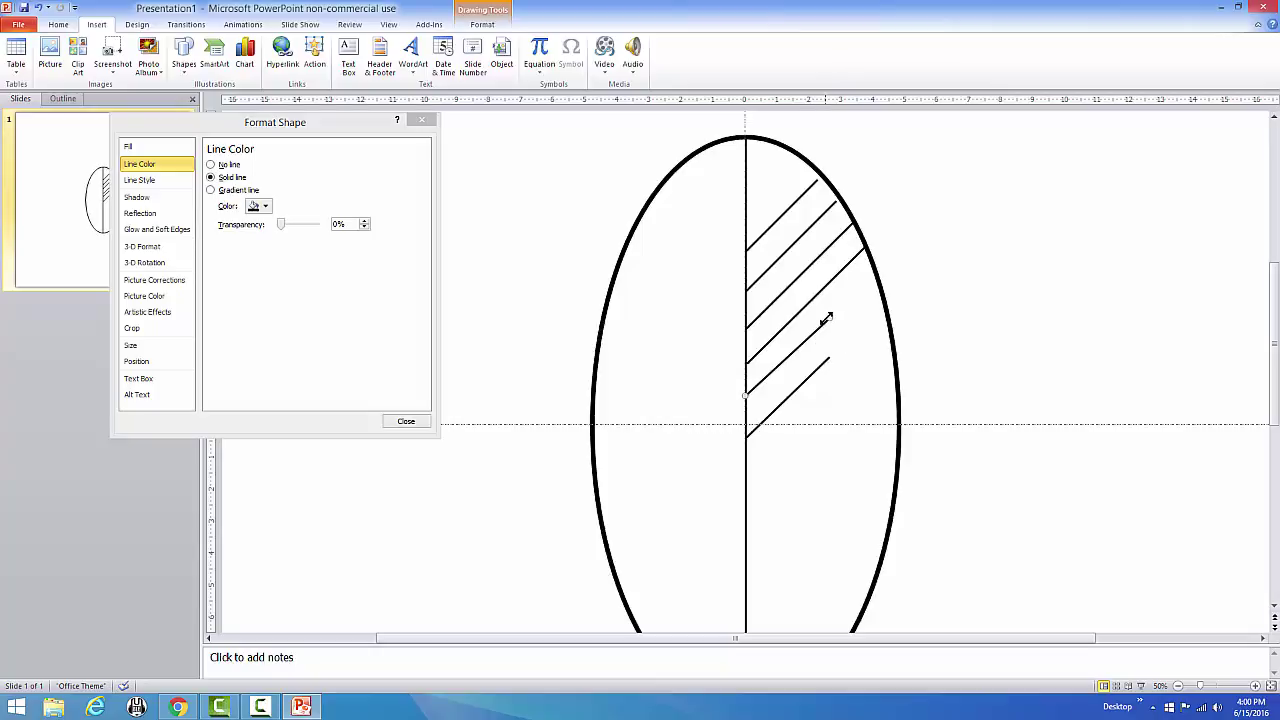
pyautogui.moveTo(835, 316); pyautogui.dragTo(876, 276)
pyautogui.click(823, 363)
pyautogui.moveTo(826, 356); pyautogui.dragTo(886, 306)
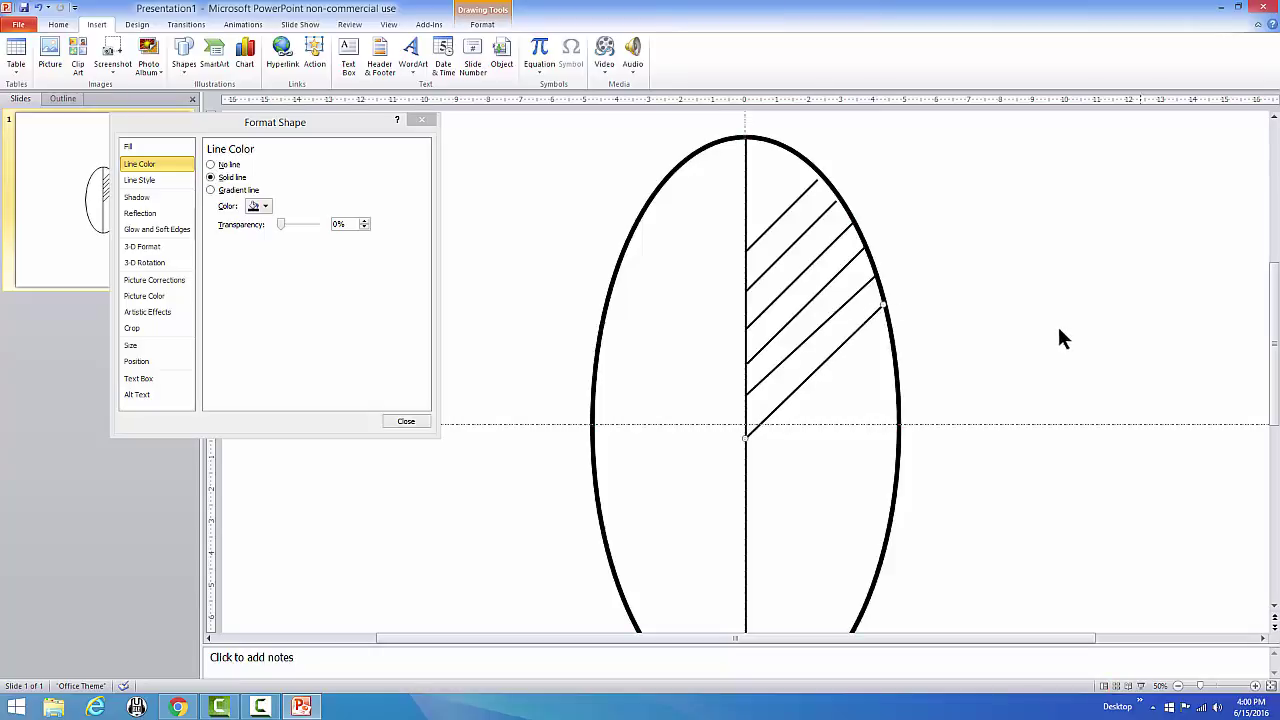
# Select the oval, the center line and all six diagonals, group them into one object, and deselect it.
pyautogui.scroll(-1, 1031, 322)
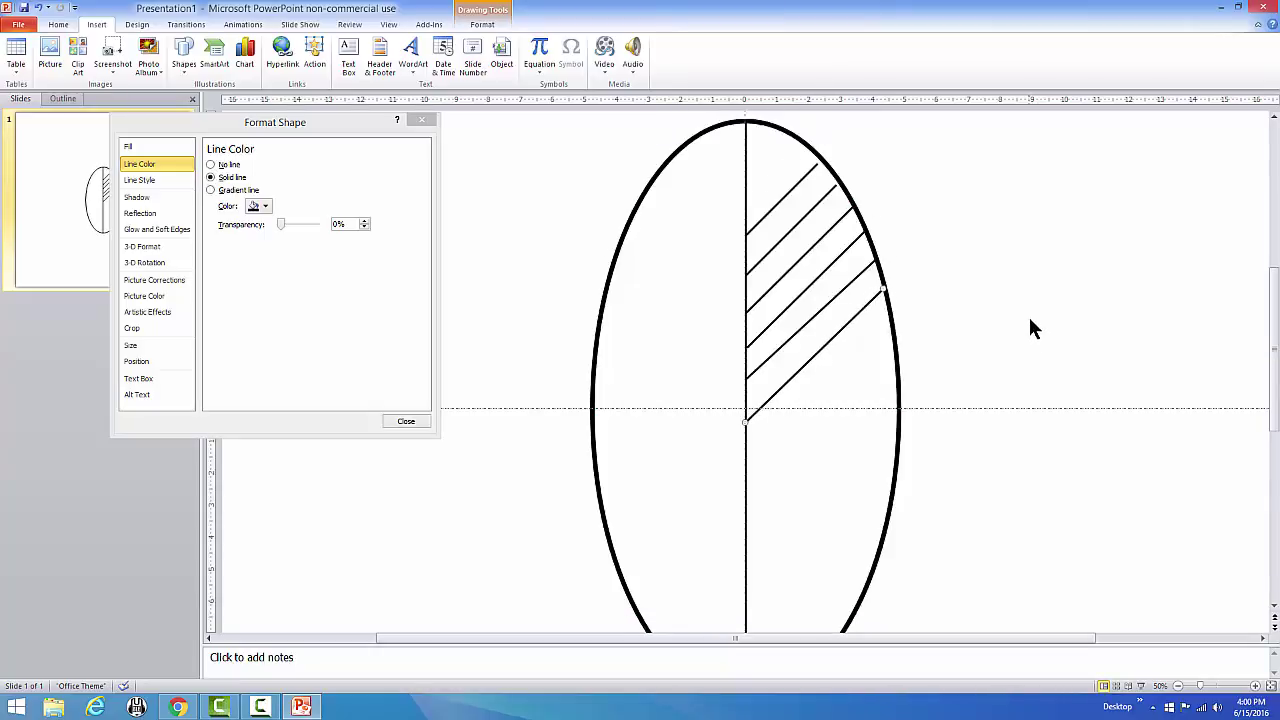
pyautogui.scroll(-1, 897, 262)
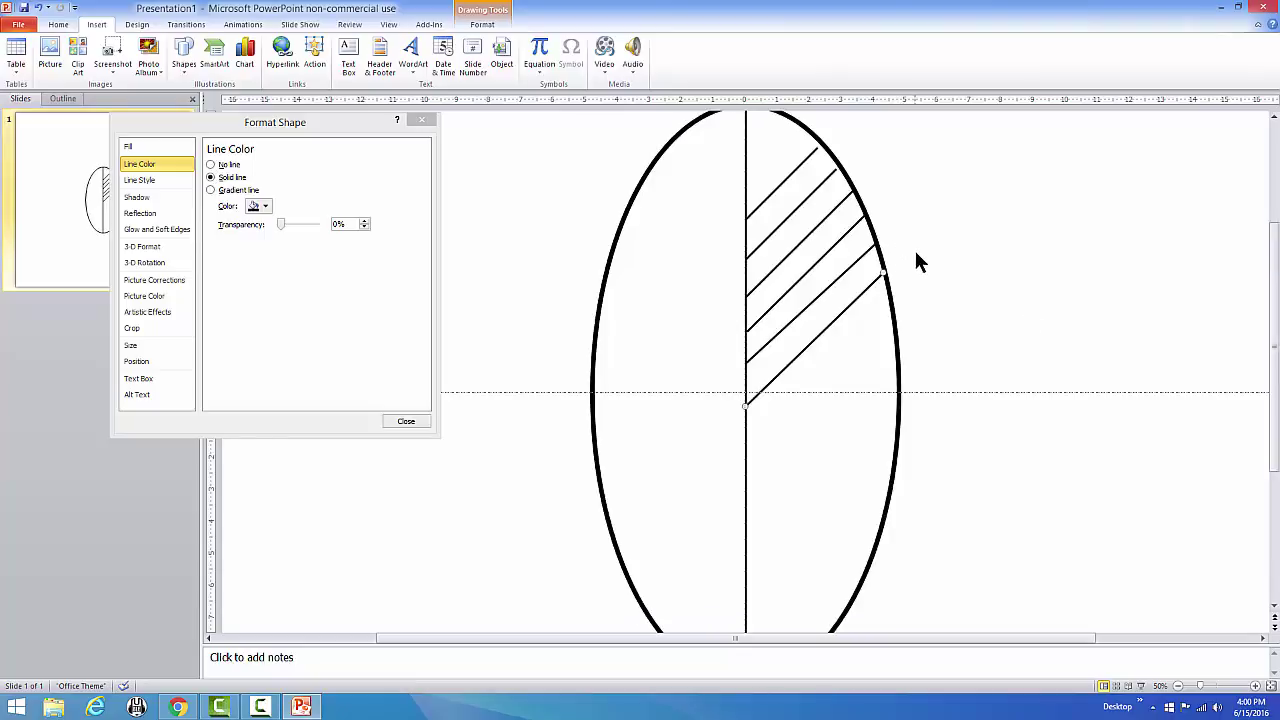
pyautogui.keyDown('ctrl'); pyautogui.scroll(-2, 880, 400); pyautogui.keyUp('ctrl')
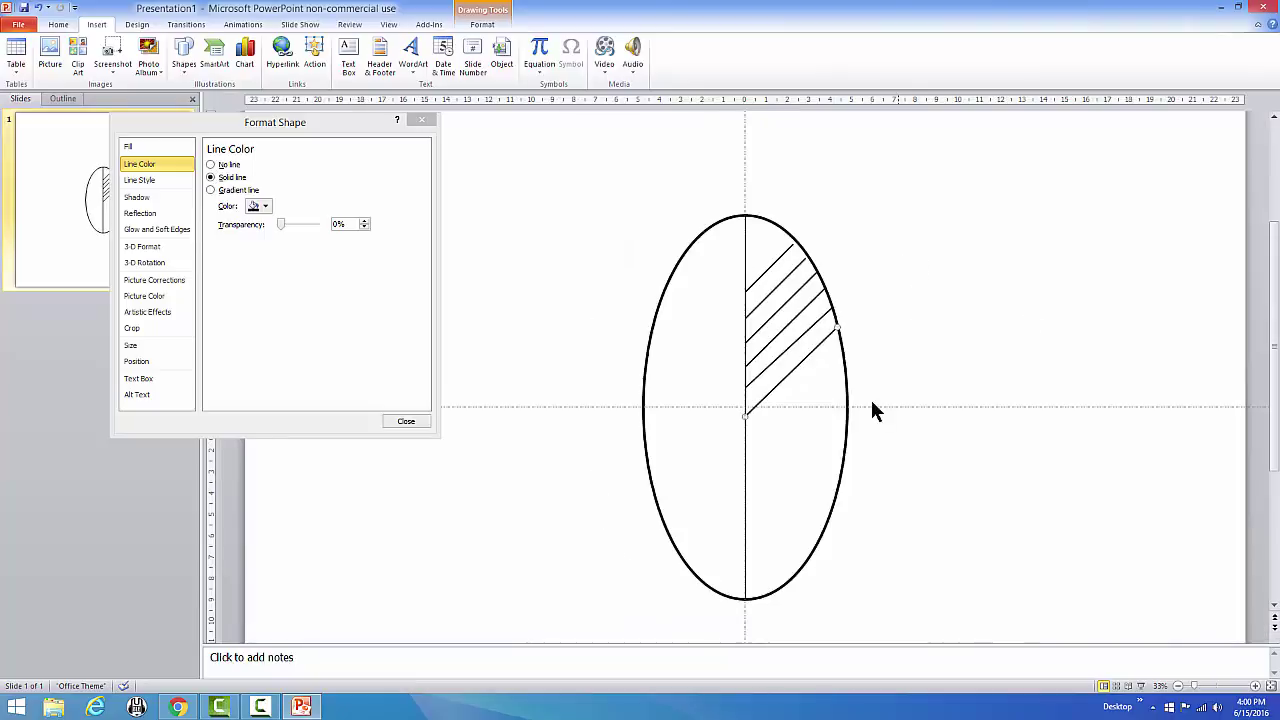
pyautogui.click(906, 358)
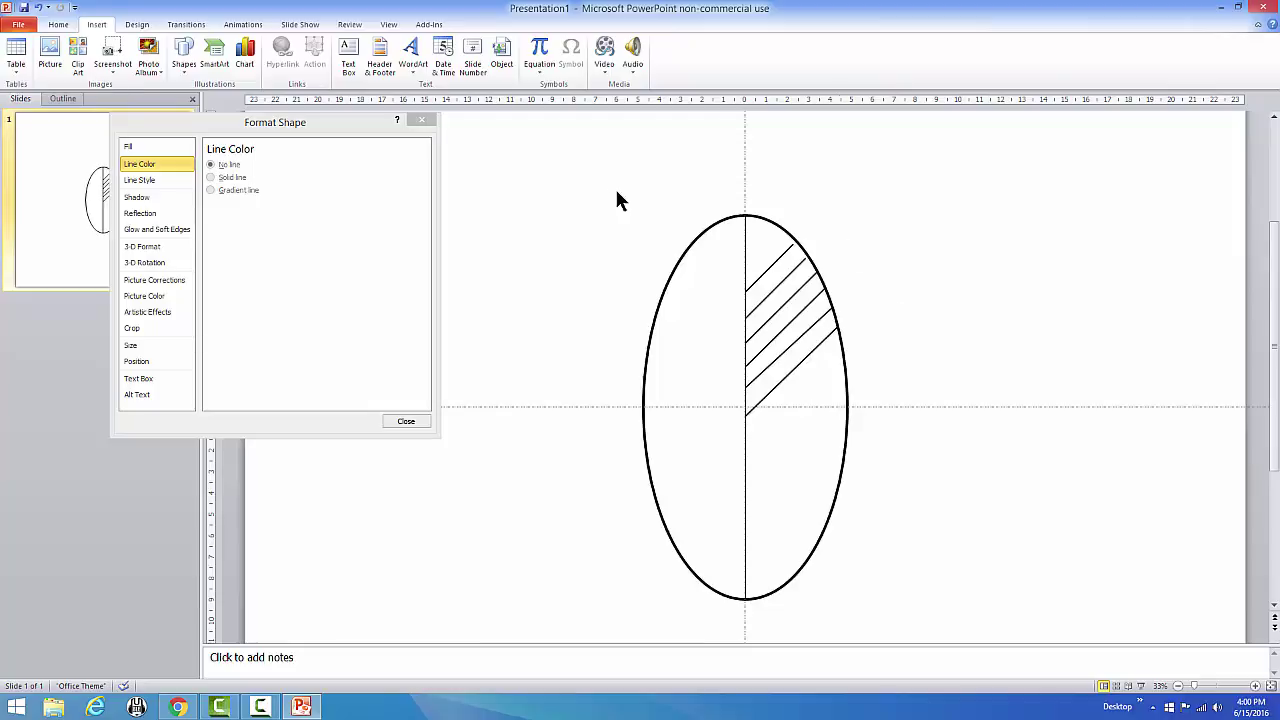
pyautogui.moveTo(592, 180)
pyautogui.mouseDown()
pyautogui.moveTo(832, 625)
pyautogui.moveTo(986, 645)
pyautogui.moveTo(980, 630)
pyautogui.mouseUp()
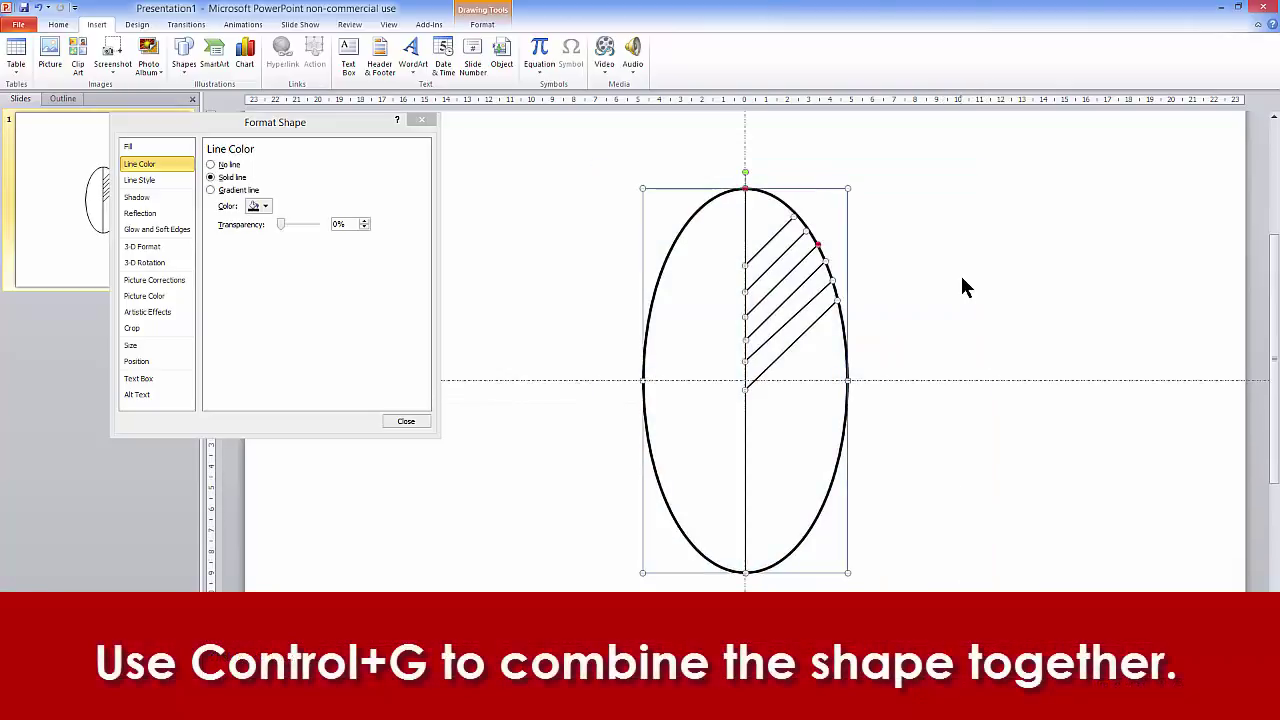
pyautogui.hotkey('ctrl', 'g')
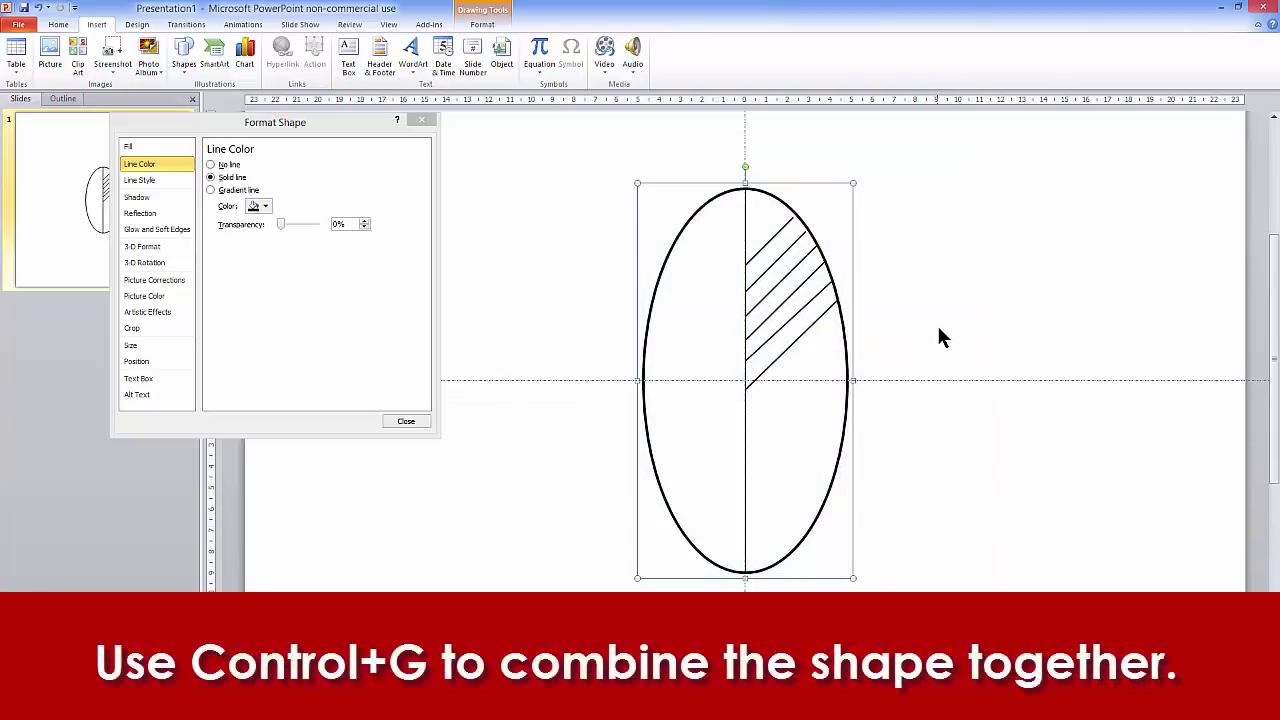
pyautogui.click(960, 345)
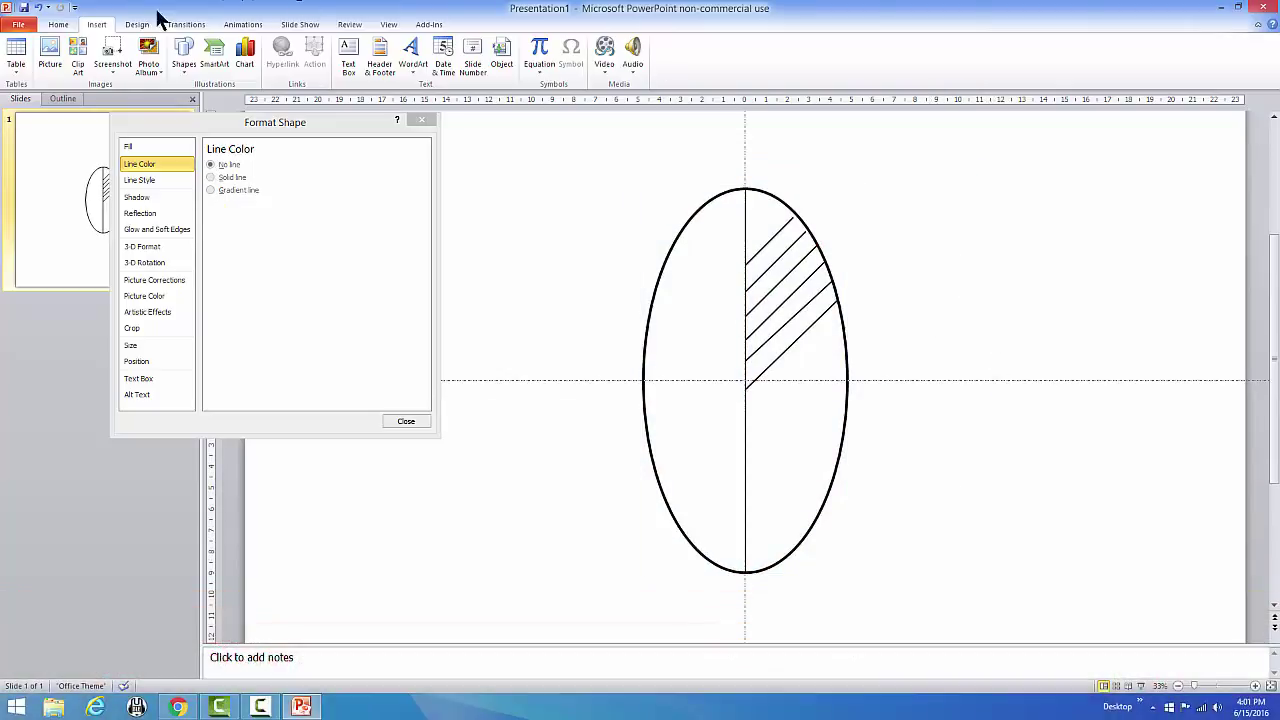
# Draw a square about 7.4 inches wide on the slide to the right of the oval figure.
pyautogui.click(137, 24)
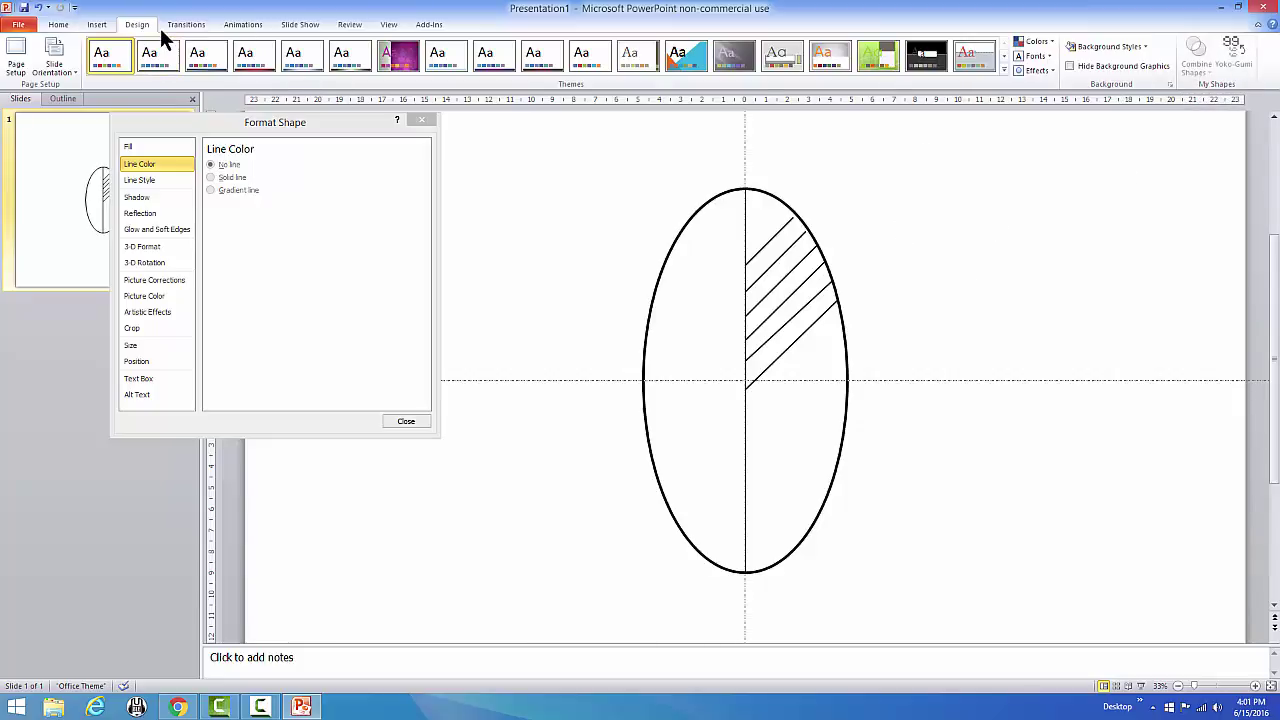
pyautogui.click(98, 25)
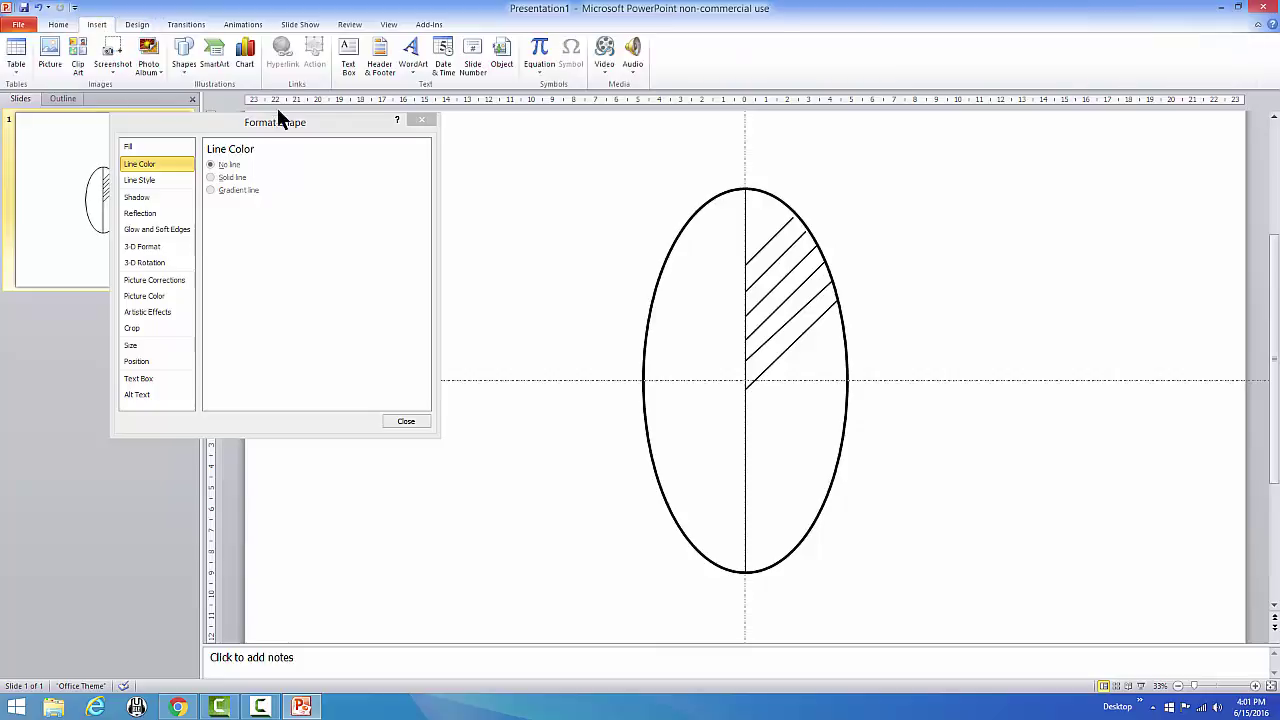
pyautogui.click(183, 61)
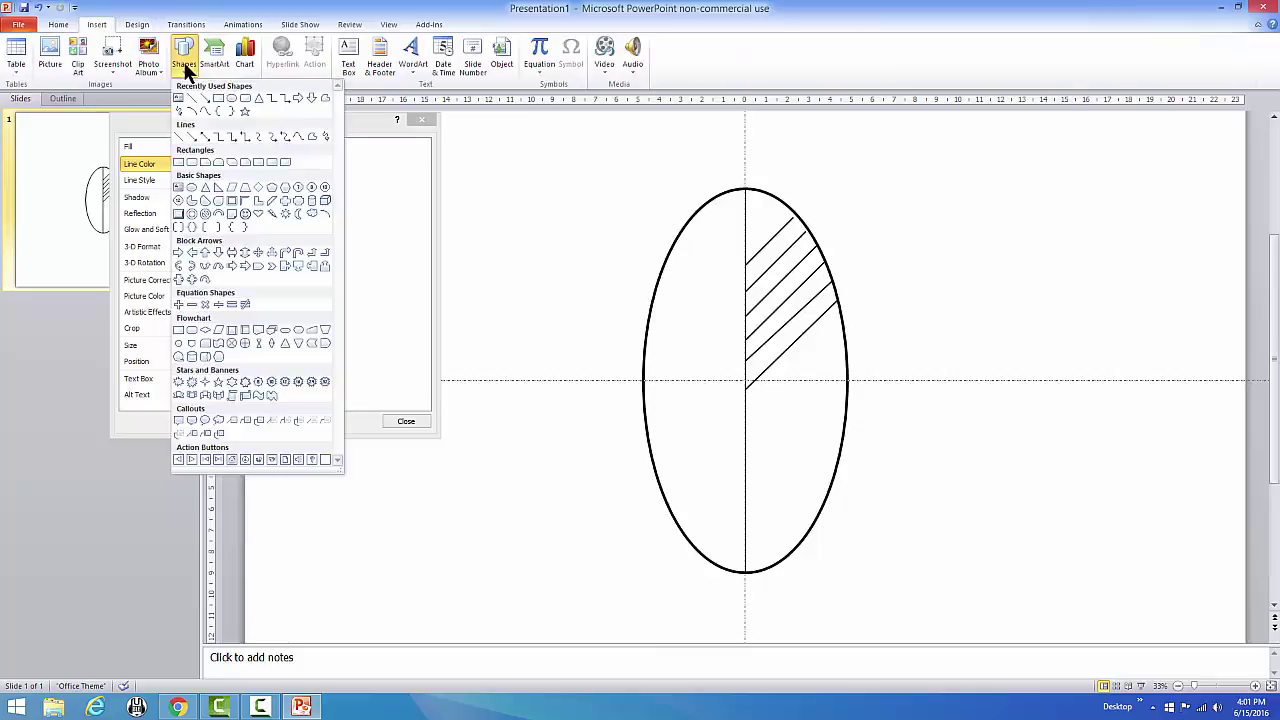
pyautogui.click(219, 97)
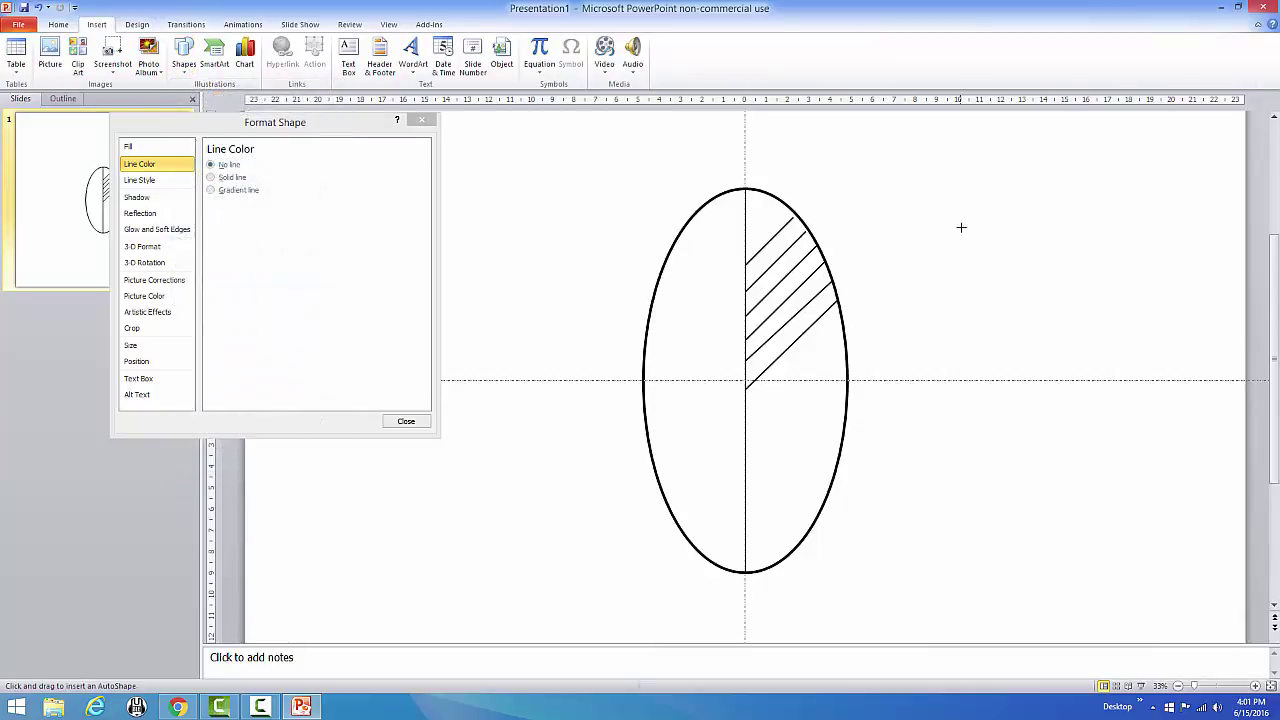
pyautogui.moveTo(961, 223); pyautogui.dragTo(1063, 376)
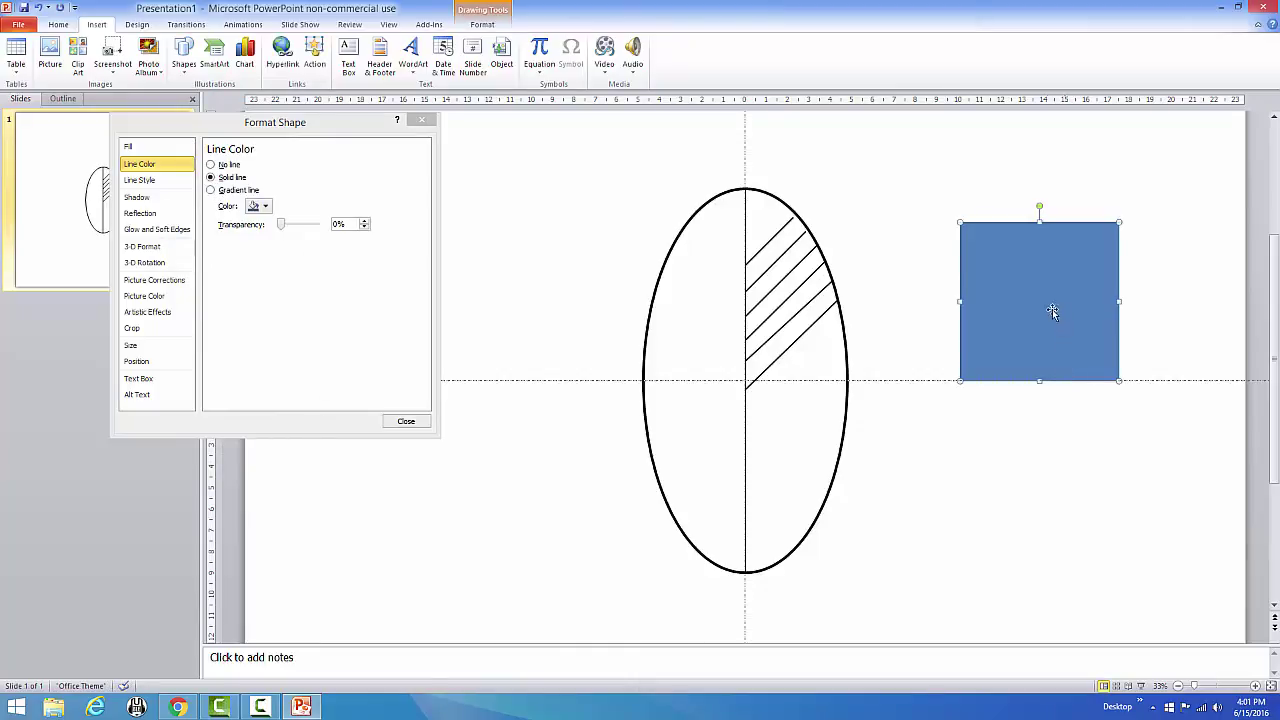
# Color the square's outline black and change its line width.
pyautogui.click(256, 206)
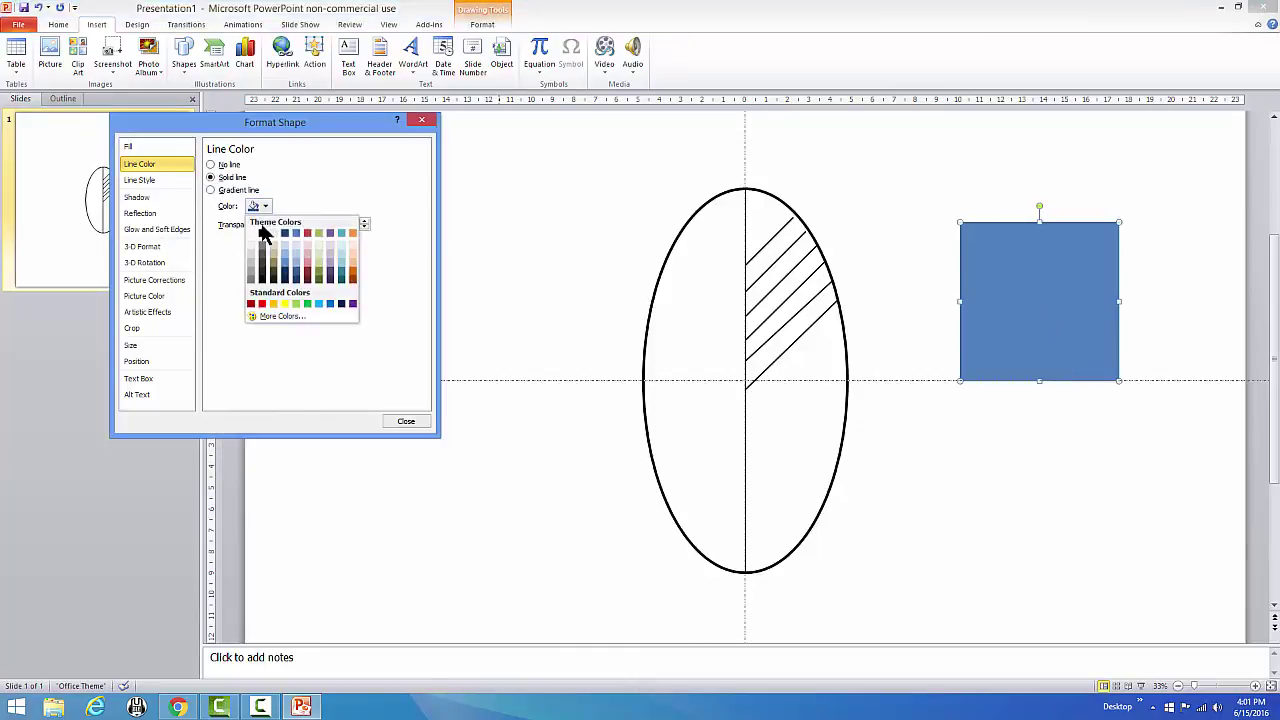
pyautogui.click(262, 262)
pyautogui.click(139, 180)
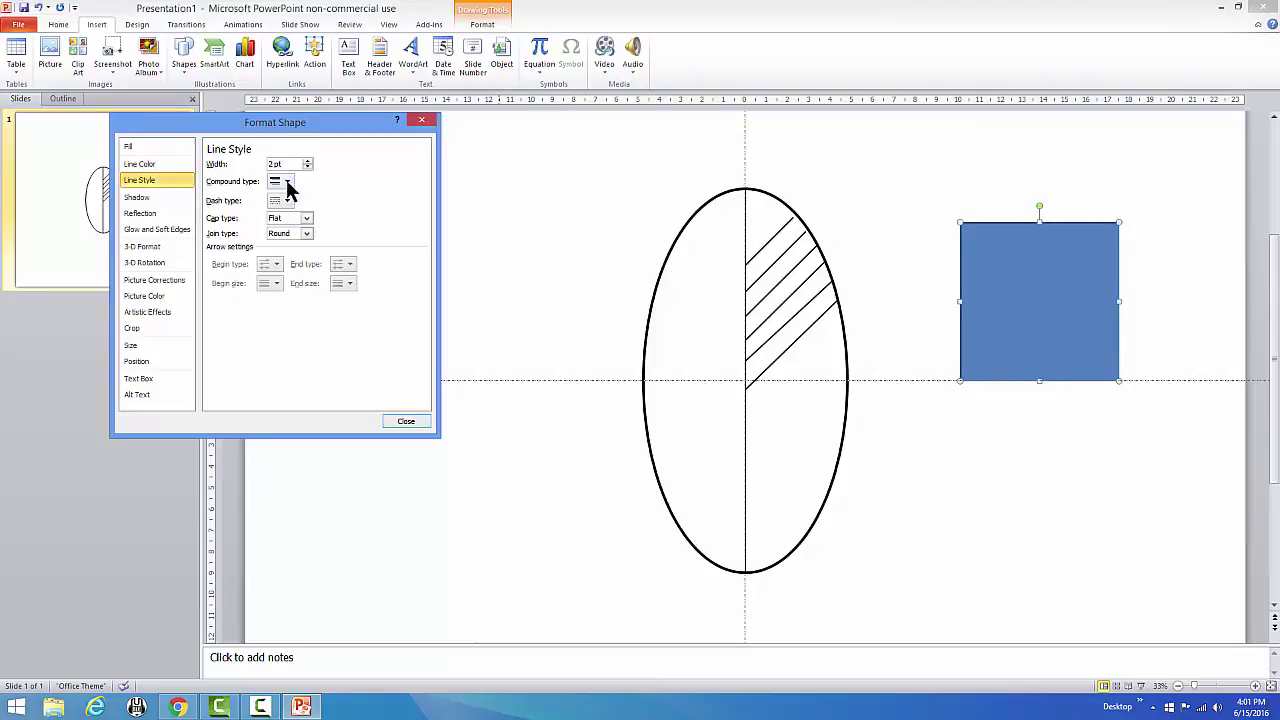
pyautogui.moveTo(283, 163); pyautogui.dragTo(244, 163)
# Fill the square with white and deselect it.
pyautogui.click(135, 147)
pyautogui.click(262, 257)
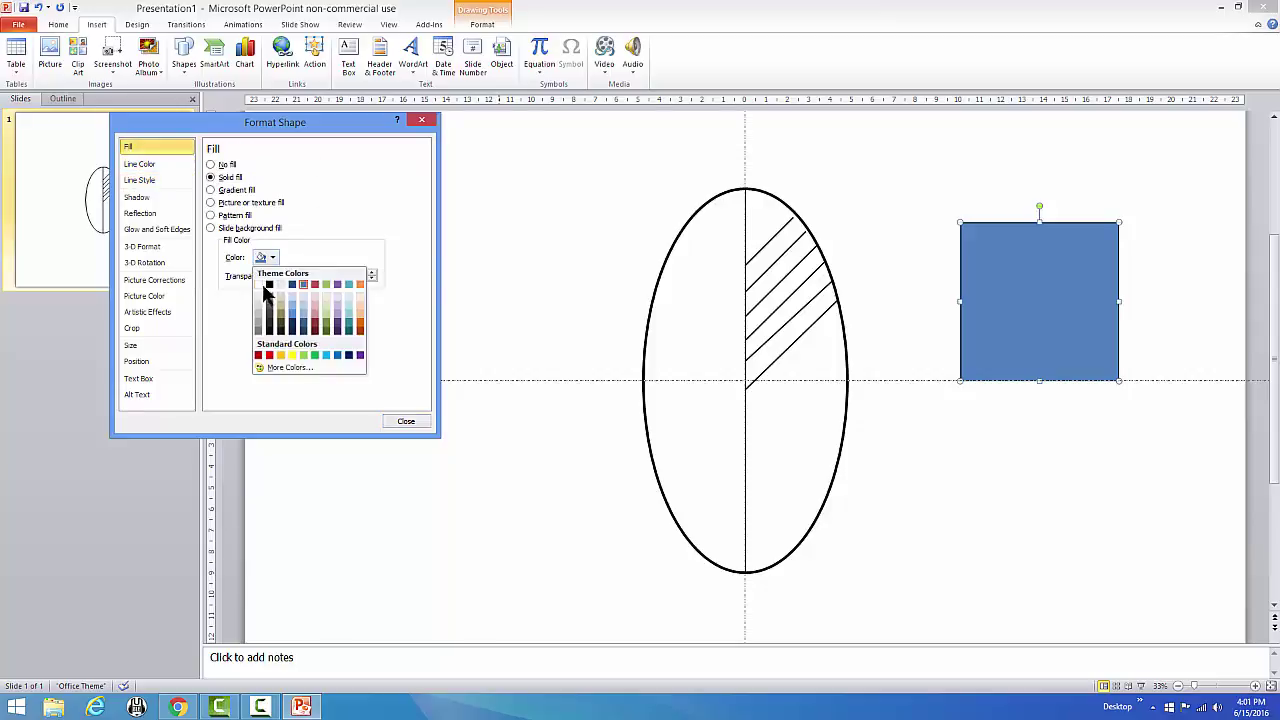
pyautogui.click(258, 285)
pyautogui.click(1057, 302)
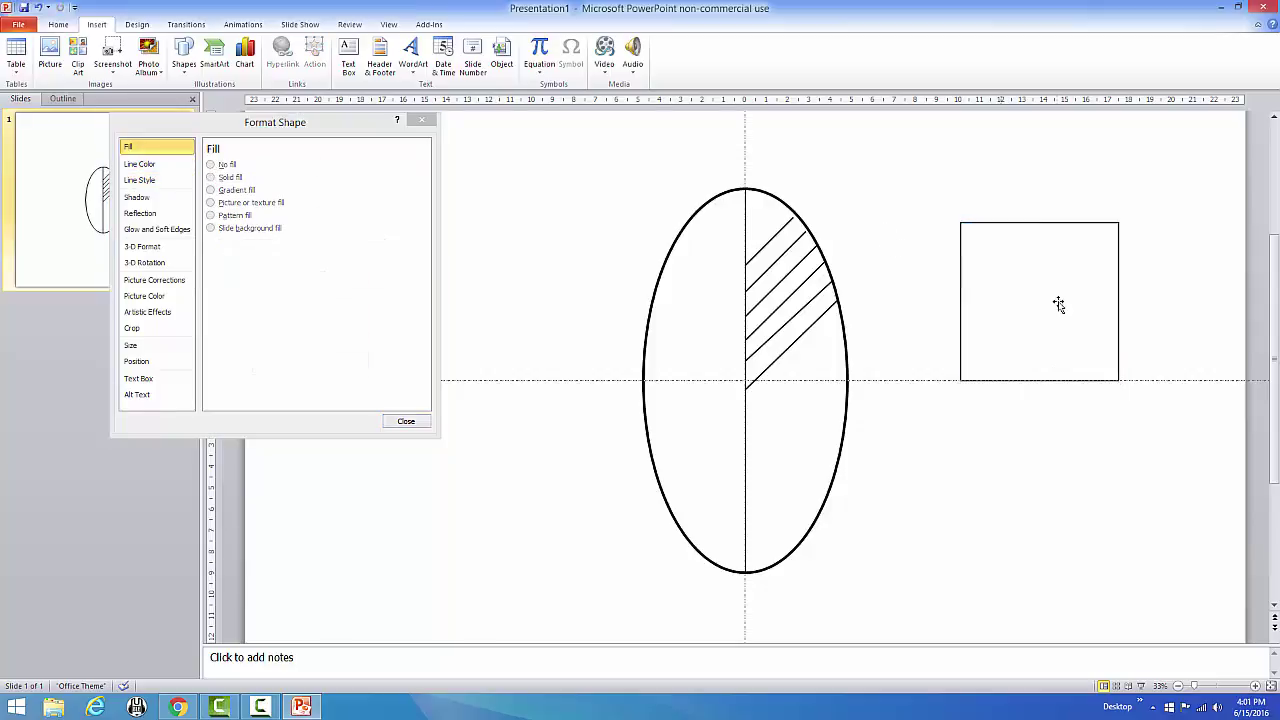
# Duplicate the white square over the original and set the copy's rotation to 45°.
pyautogui.rightClick(1046, 300)
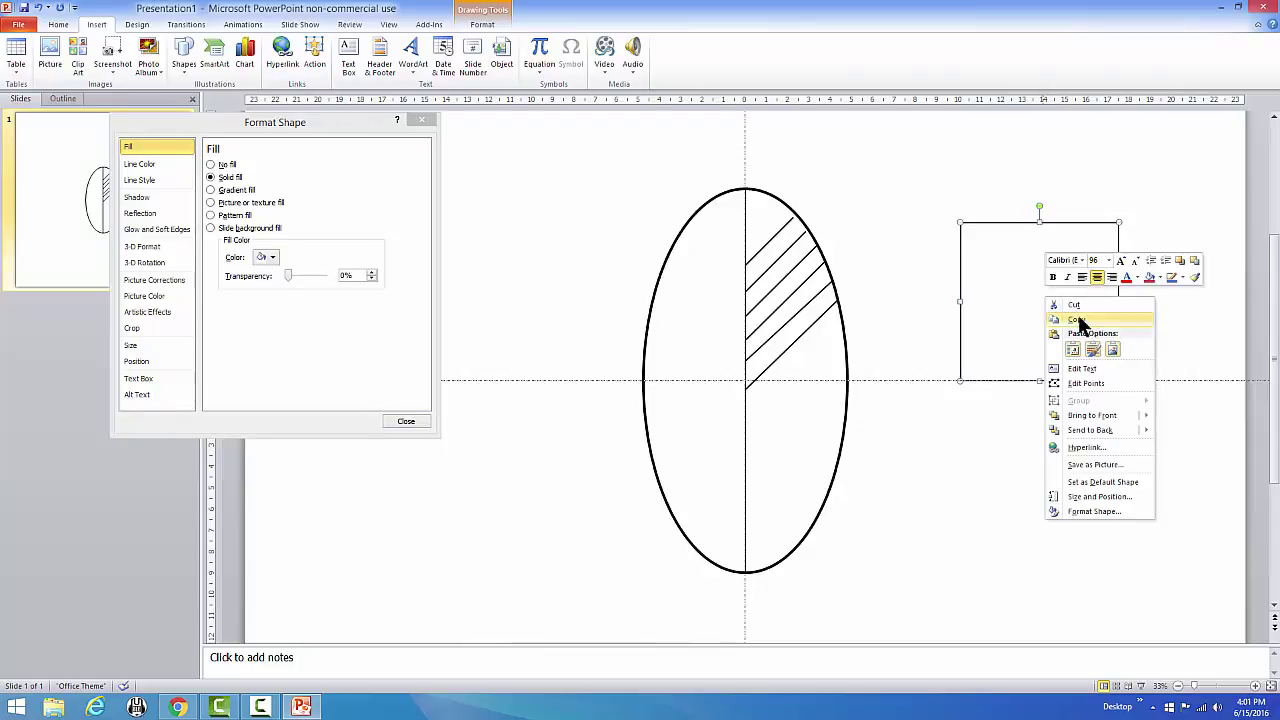
pyautogui.press('Escape')
pyautogui.hotkey('ctrl', 'v')
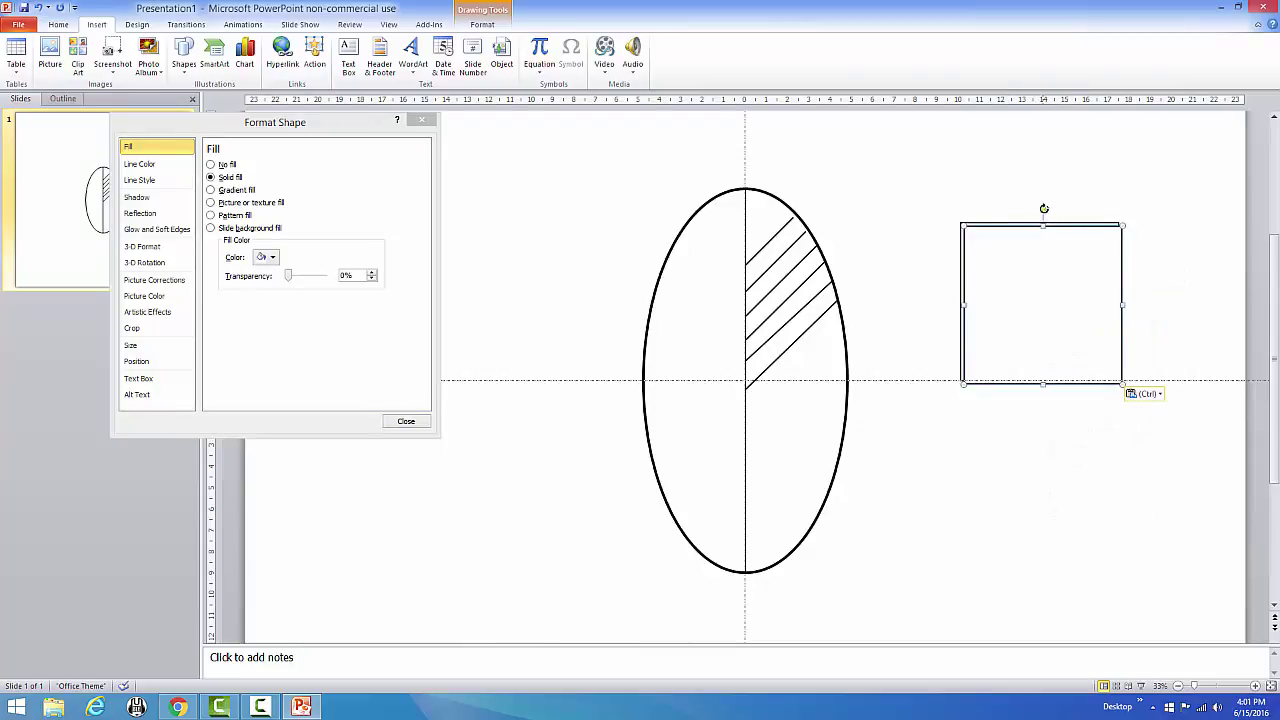
pyautogui.moveTo(1043, 211); pyautogui.dragTo(1106, 257)
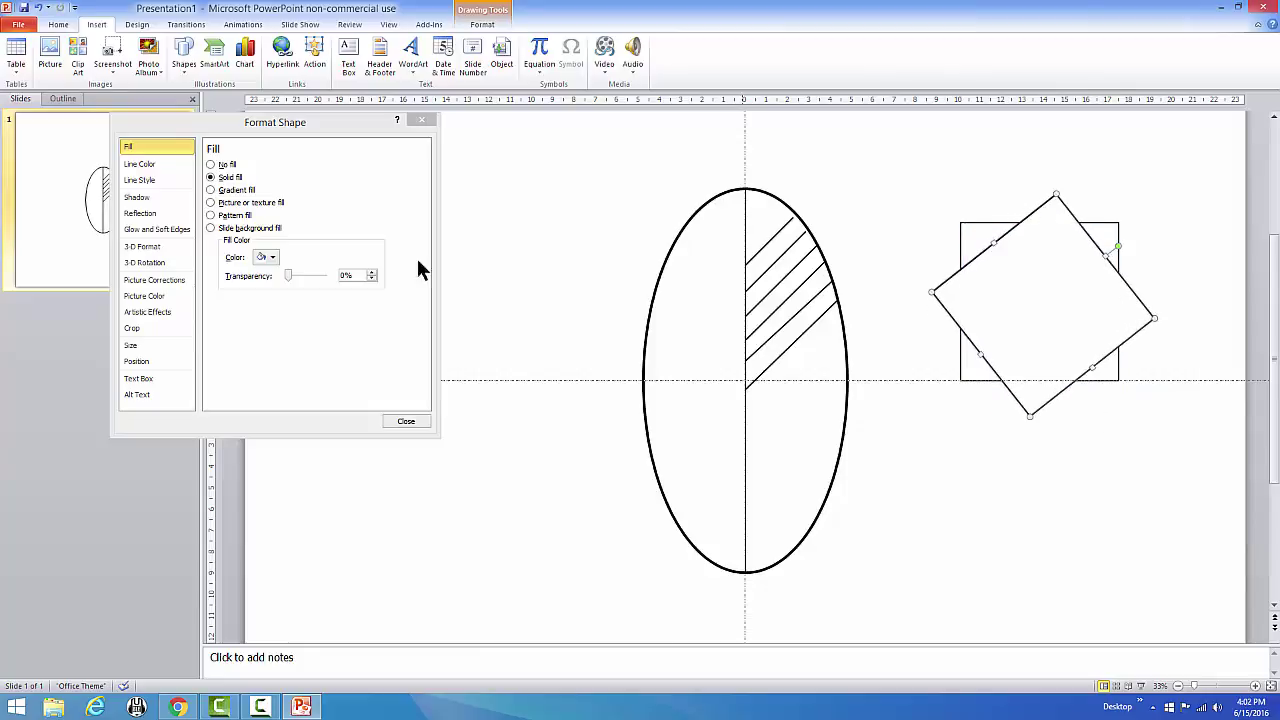
pyautogui.click(140, 345)
pyautogui.moveTo(266, 196); pyautogui.dragTo(246, 194)
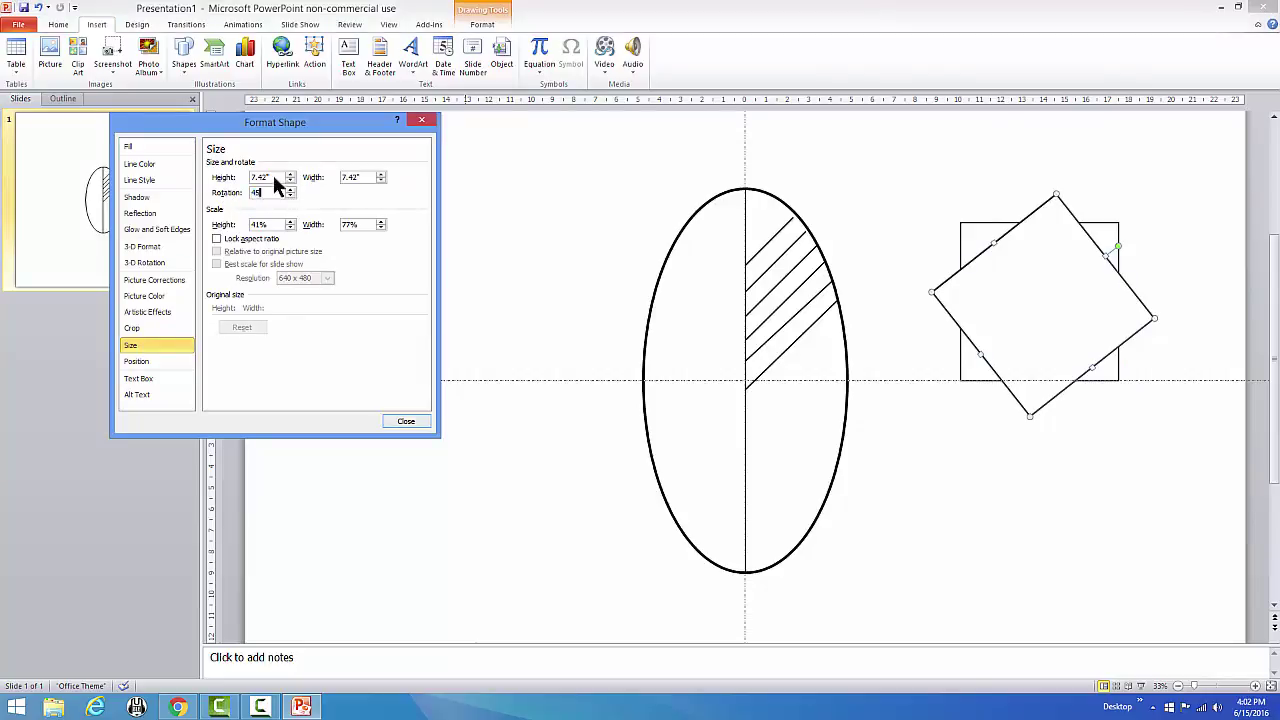
pyautogui.press('Return')
# Select both the upright square and the rotated square together.
pyautogui.click(935, 184)
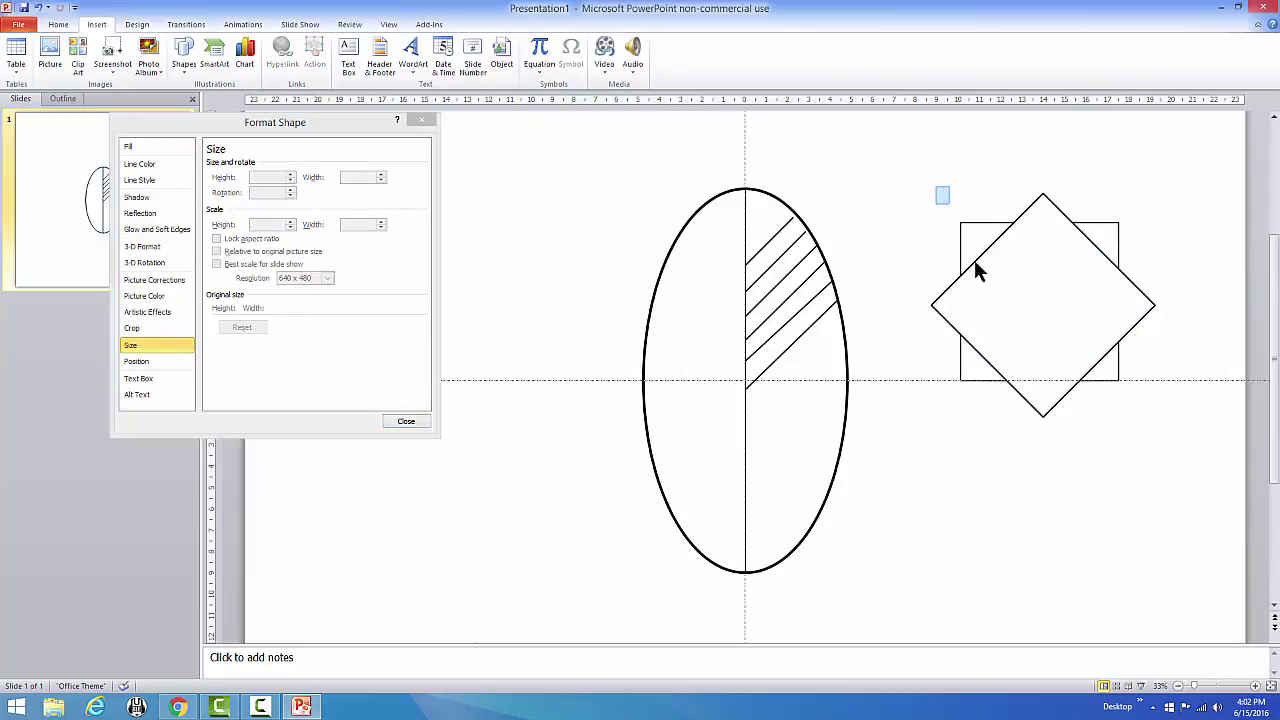
pyautogui.moveTo(975, 270); pyautogui.dragTo(1209, 505)
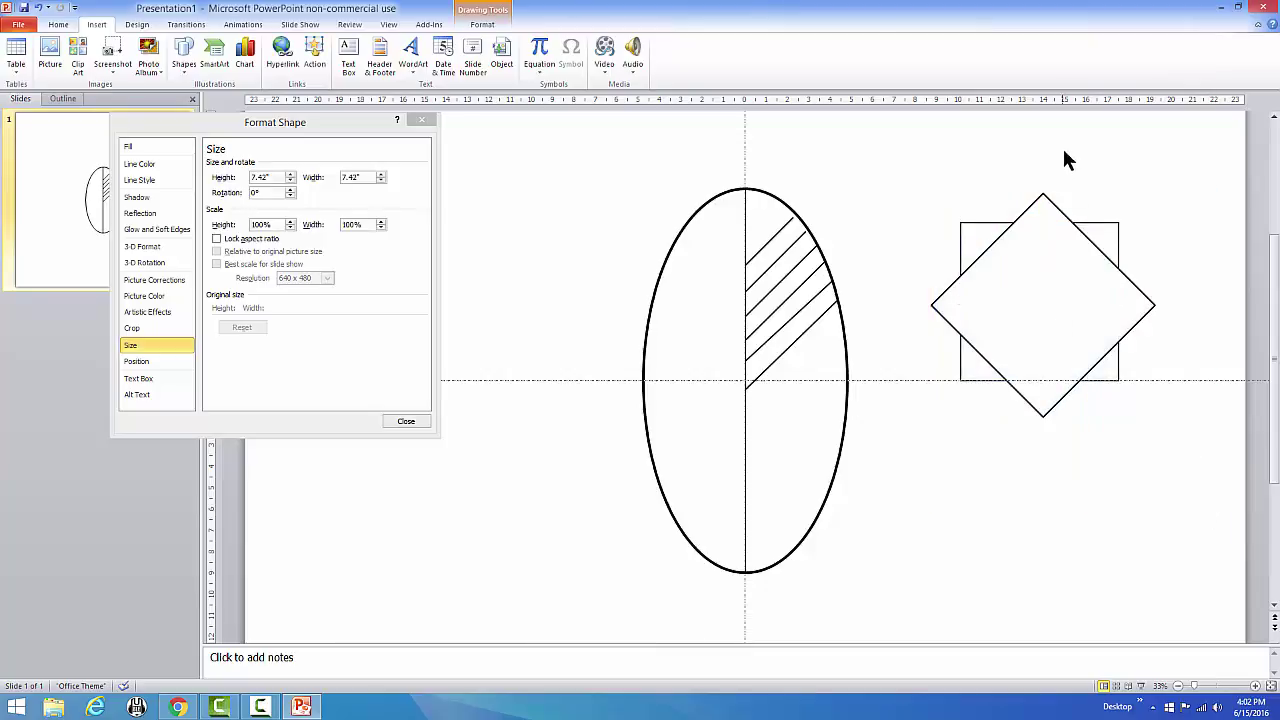
pyautogui.click(1043, 272)
pyautogui.keyDown('shift'); pyautogui.click(973, 223); pyautogui.keyUp('shift')
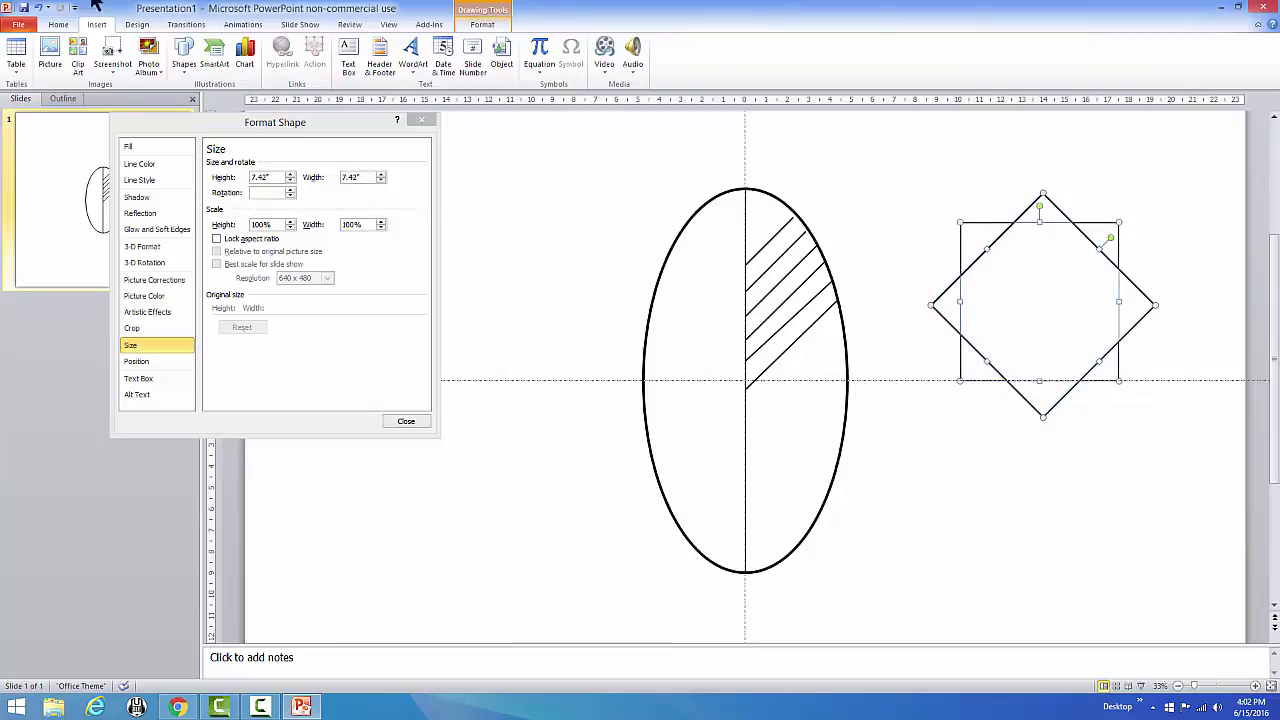
# Try merging the two overlapping squares with Shape Union and undo the merge.
pyautogui.click(139, 25)
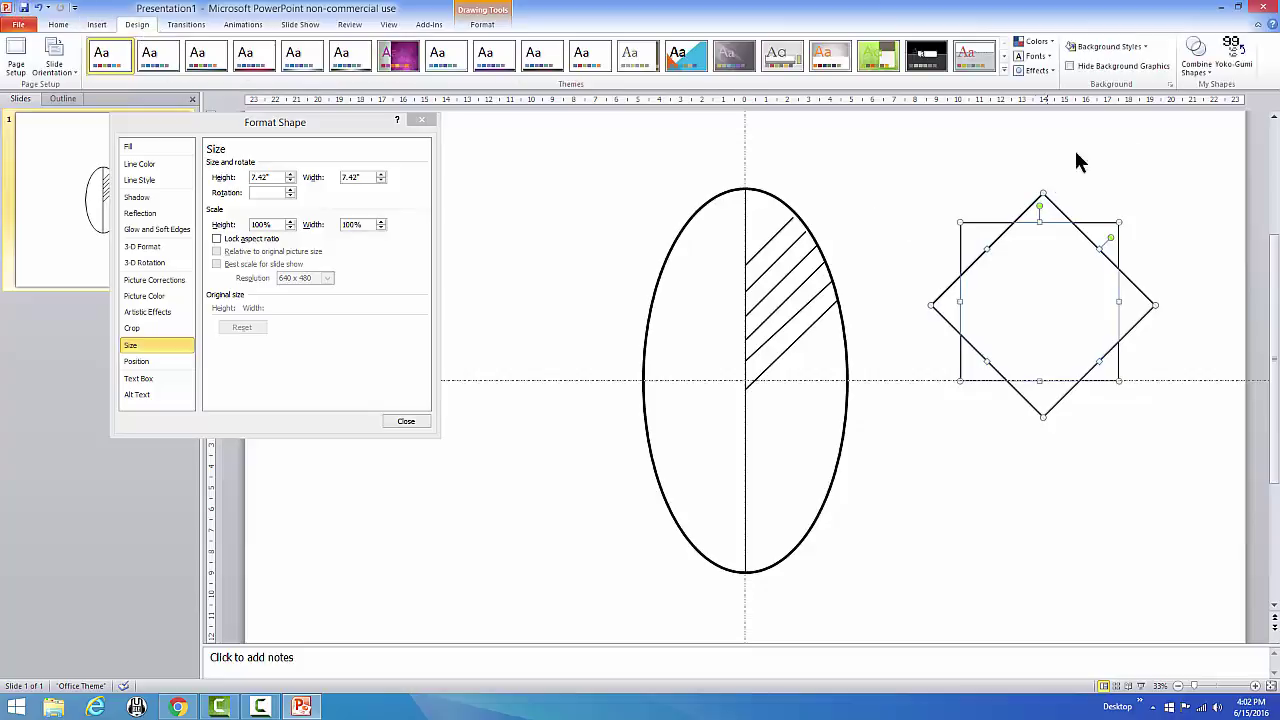
pyautogui.click(1200, 66)
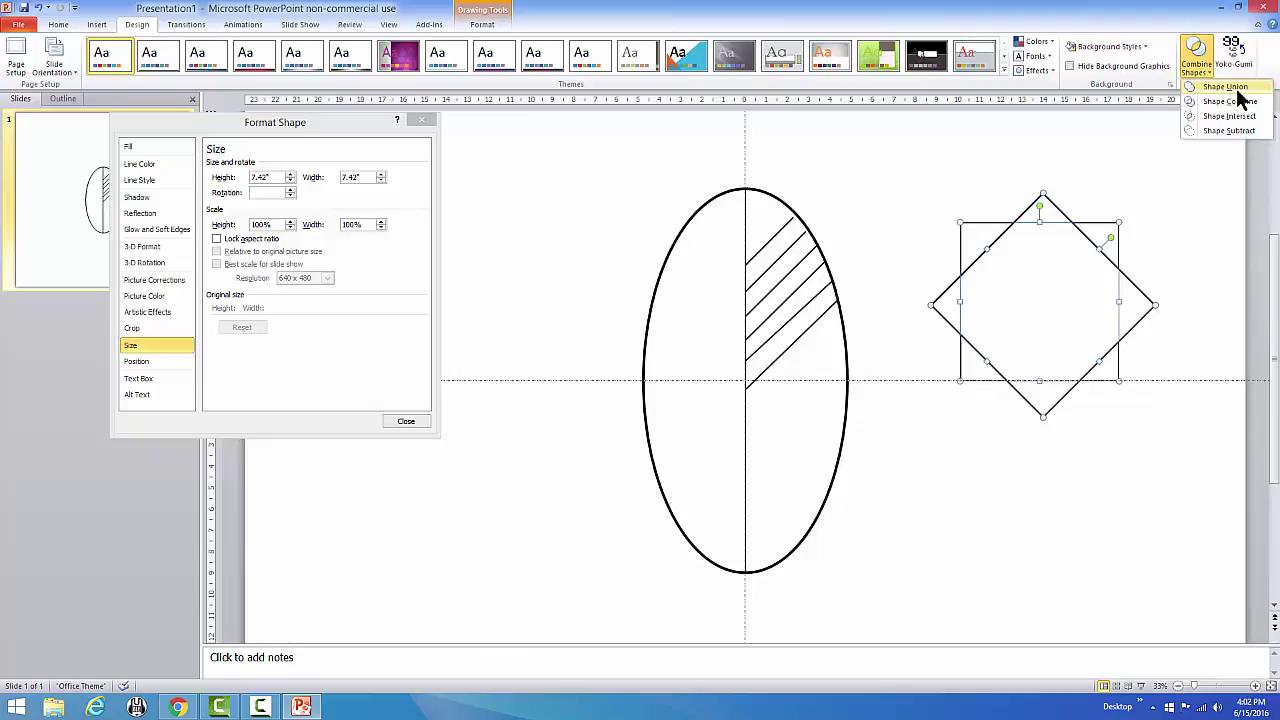
pyautogui.click(1236, 88)
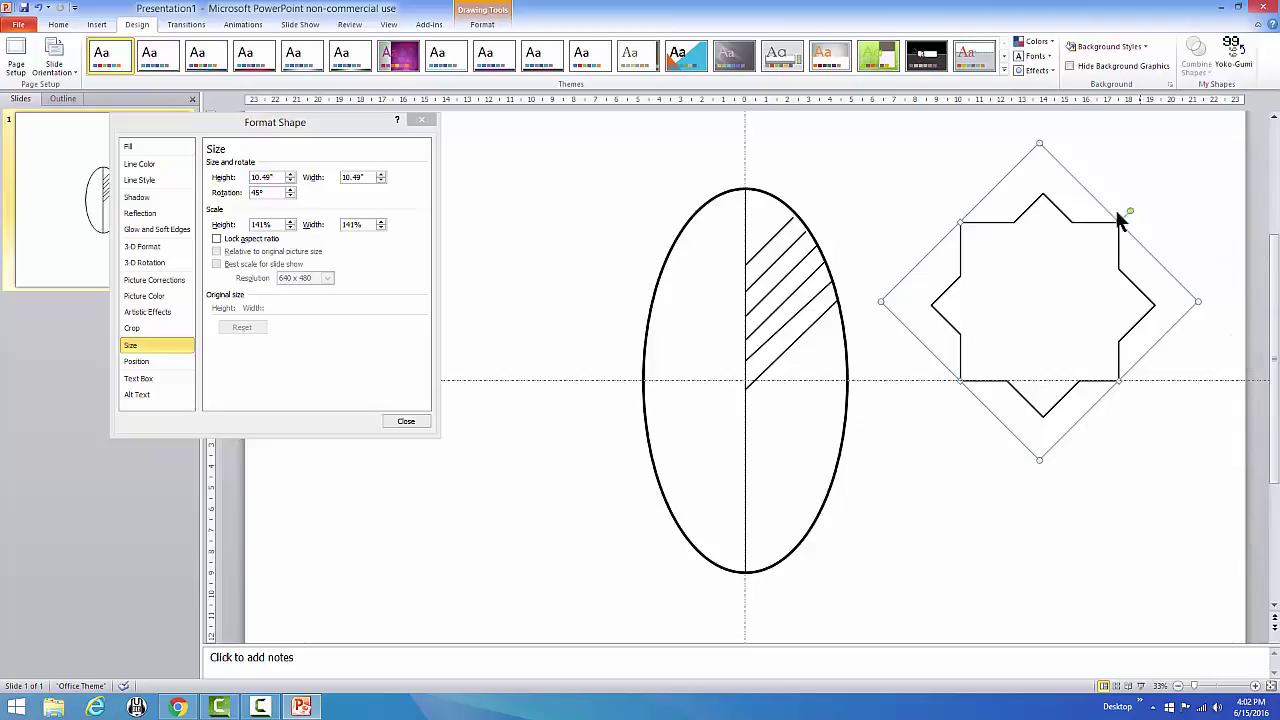
pyautogui.hotkey('ctrl', 'z')
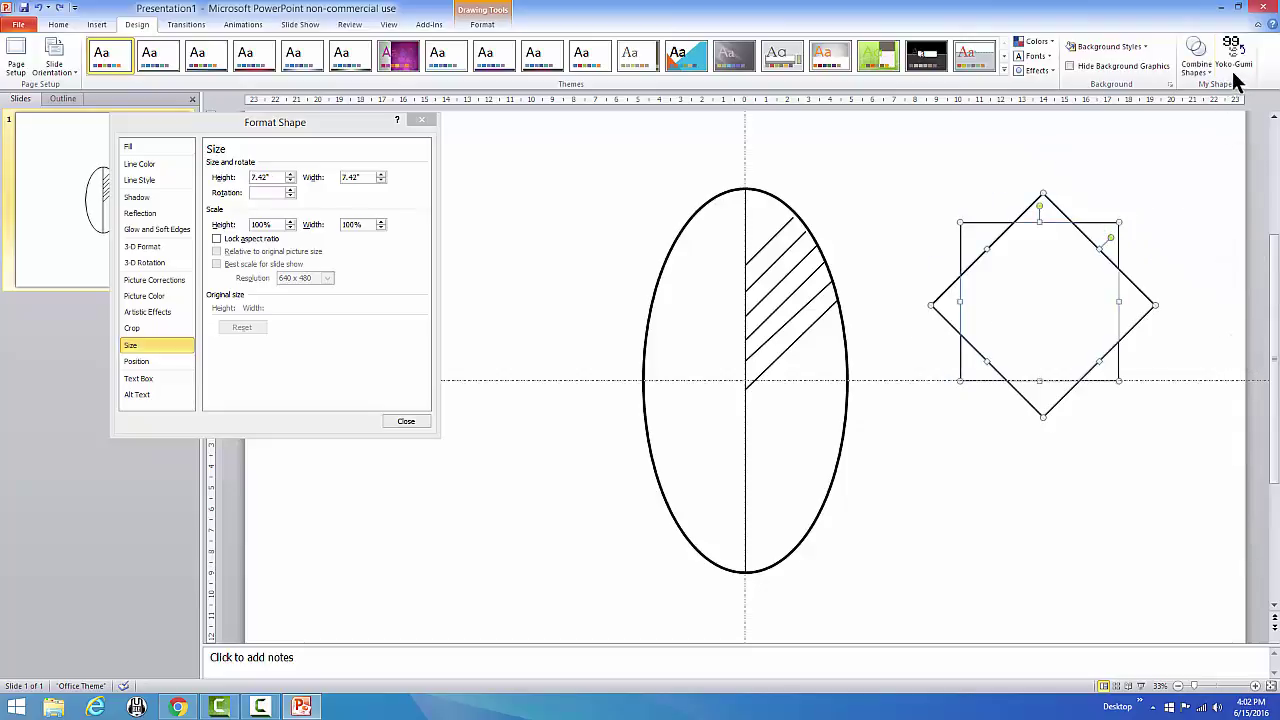
# Try merging the two squares with Shape Combine and moving the result off the slide, and undo both changes.
pyautogui.click(1199, 66)
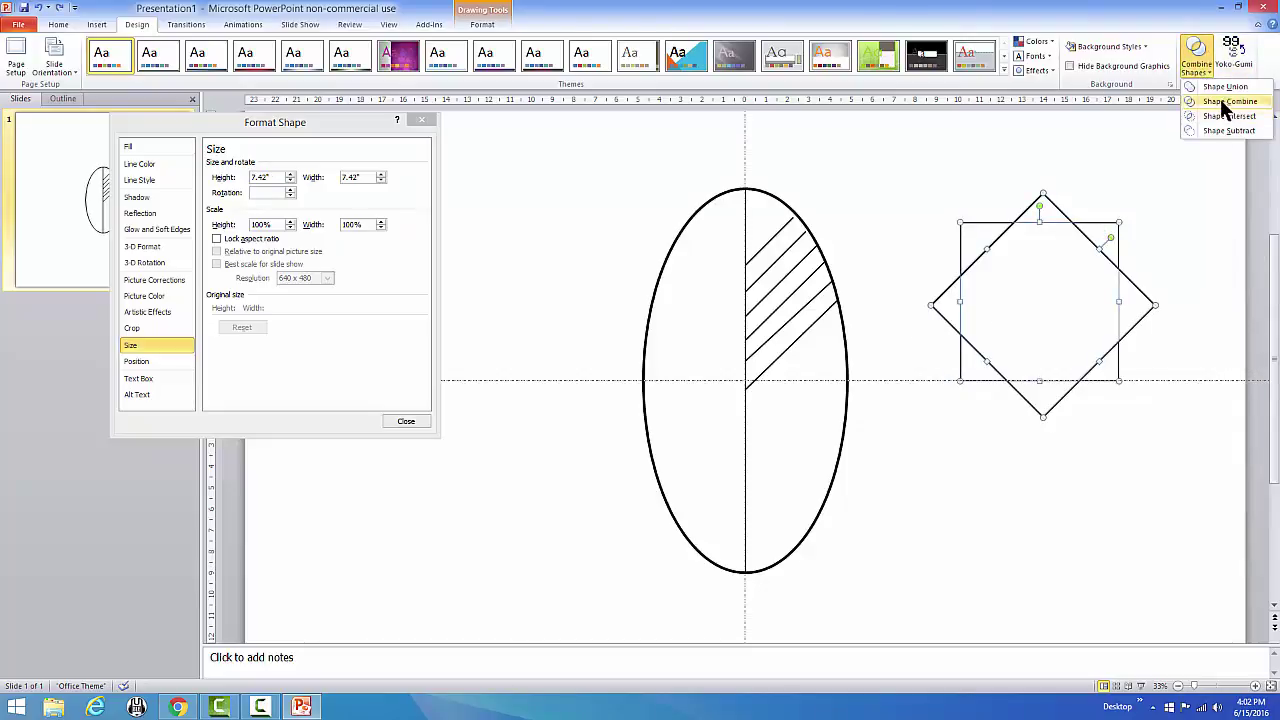
pyautogui.click(1222, 103)
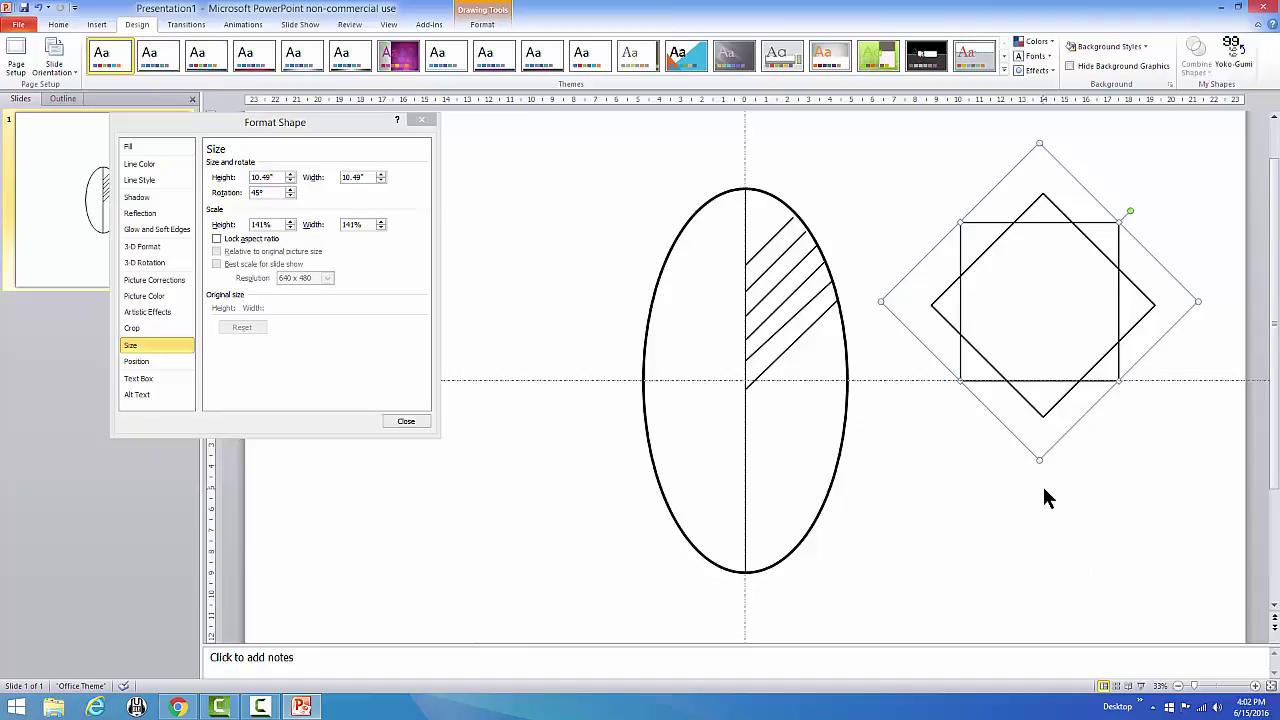
pyautogui.scroll(-3, 1042, 484)
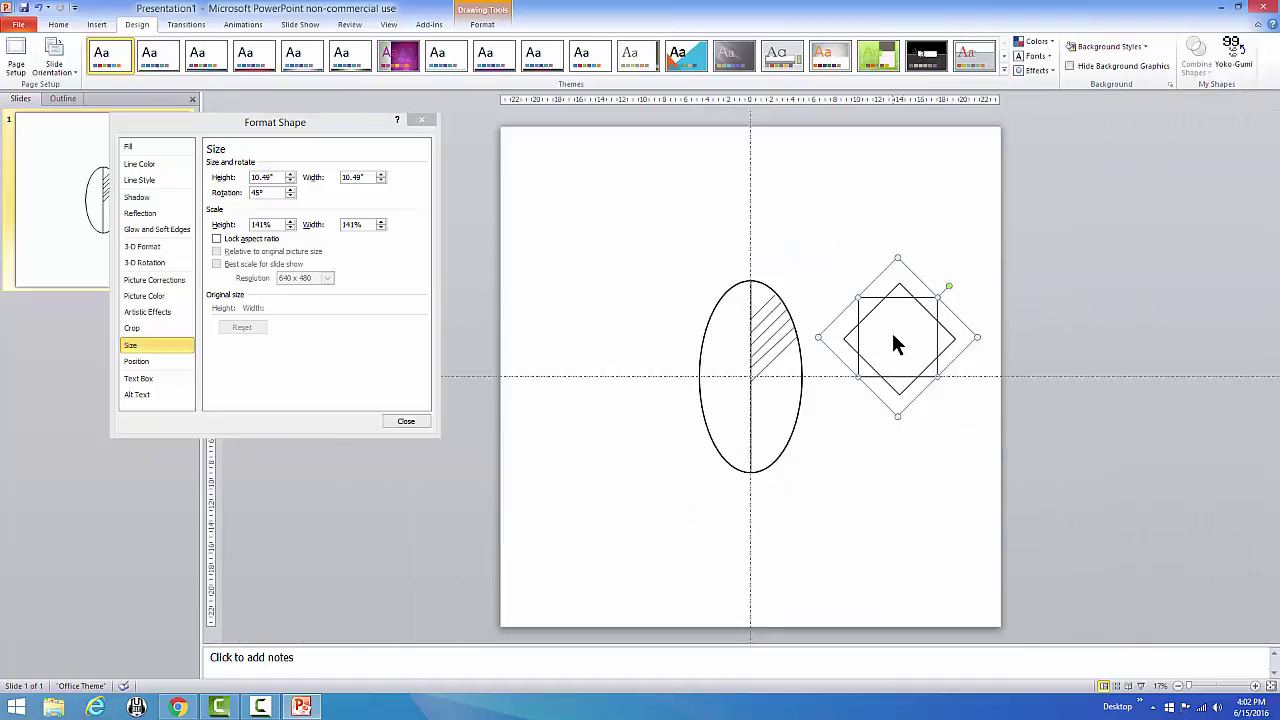
pyautogui.moveTo(903, 340); pyautogui.dragTo(1080, 318)
pyautogui.click(1120, 393)
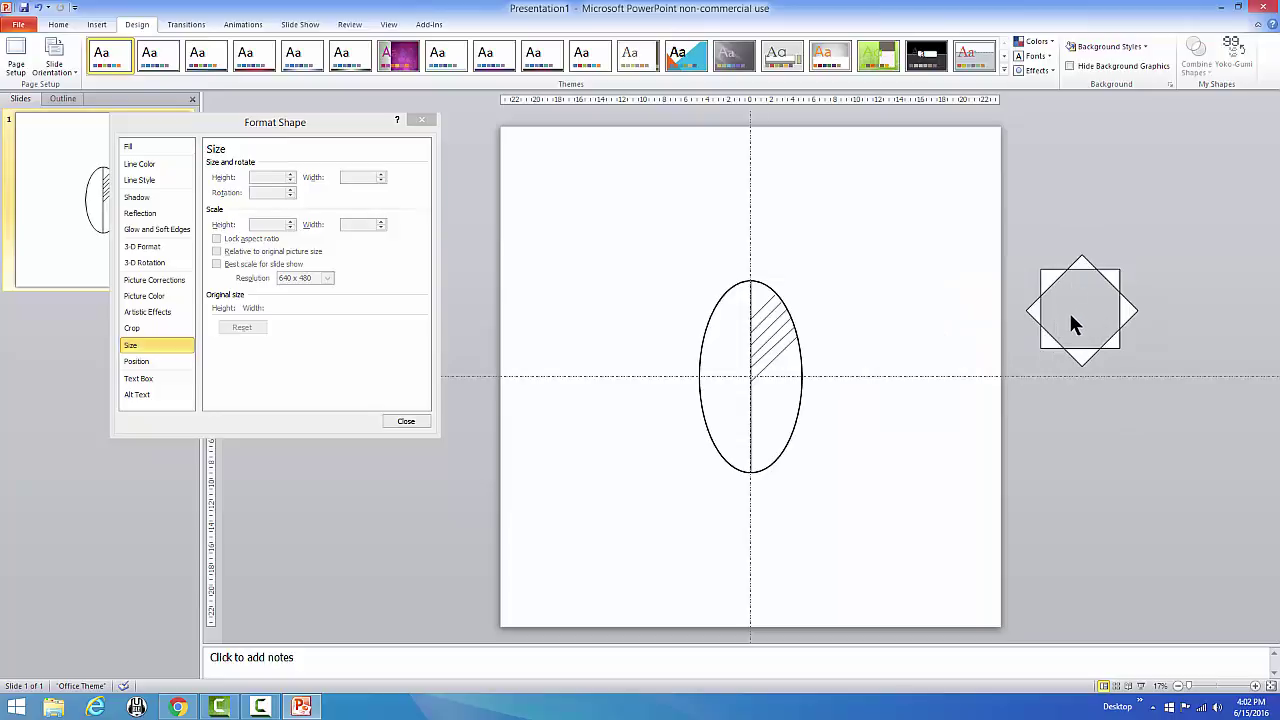
pyautogui.hotkey('ctrl', 'z')
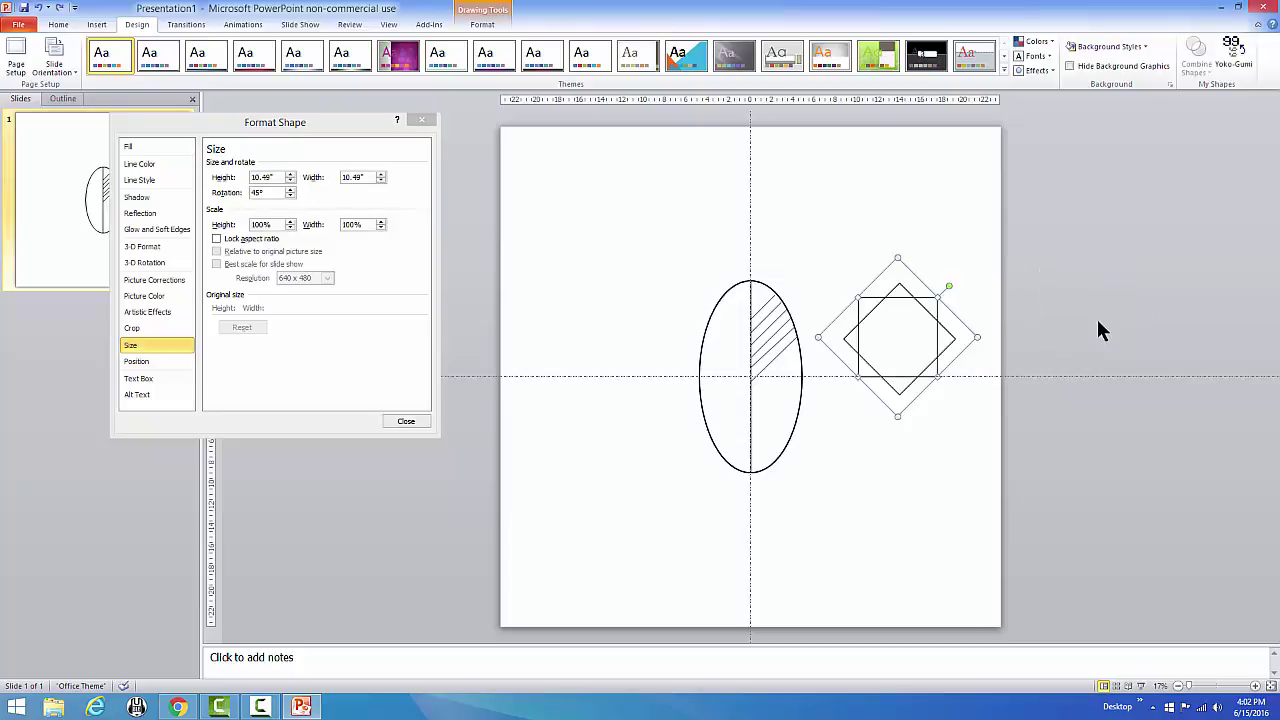
pyautogui.hotkey('ctrl', 'z')
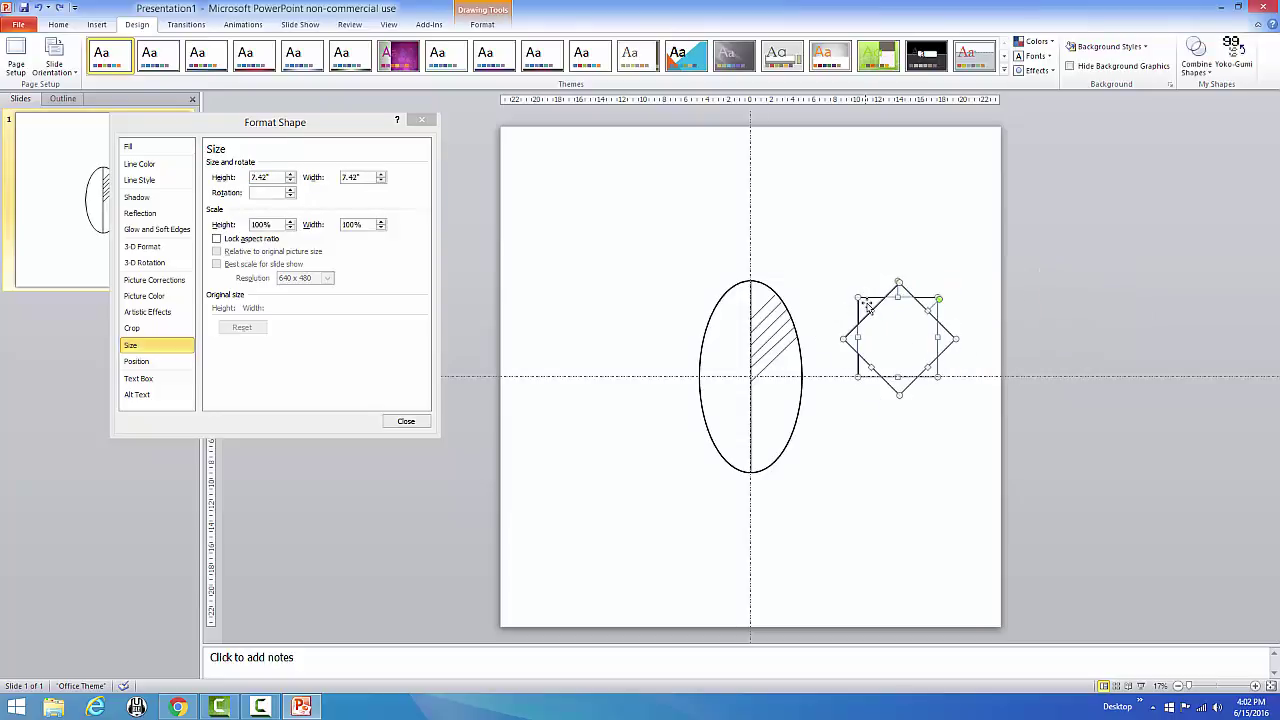
# Move both squares off the slide and merge them with Shape Union, placing the star beside the slide's upper-right corner.
pyautogui.moveTo(868, 308); pyautogui.dragTo(1084, 265)
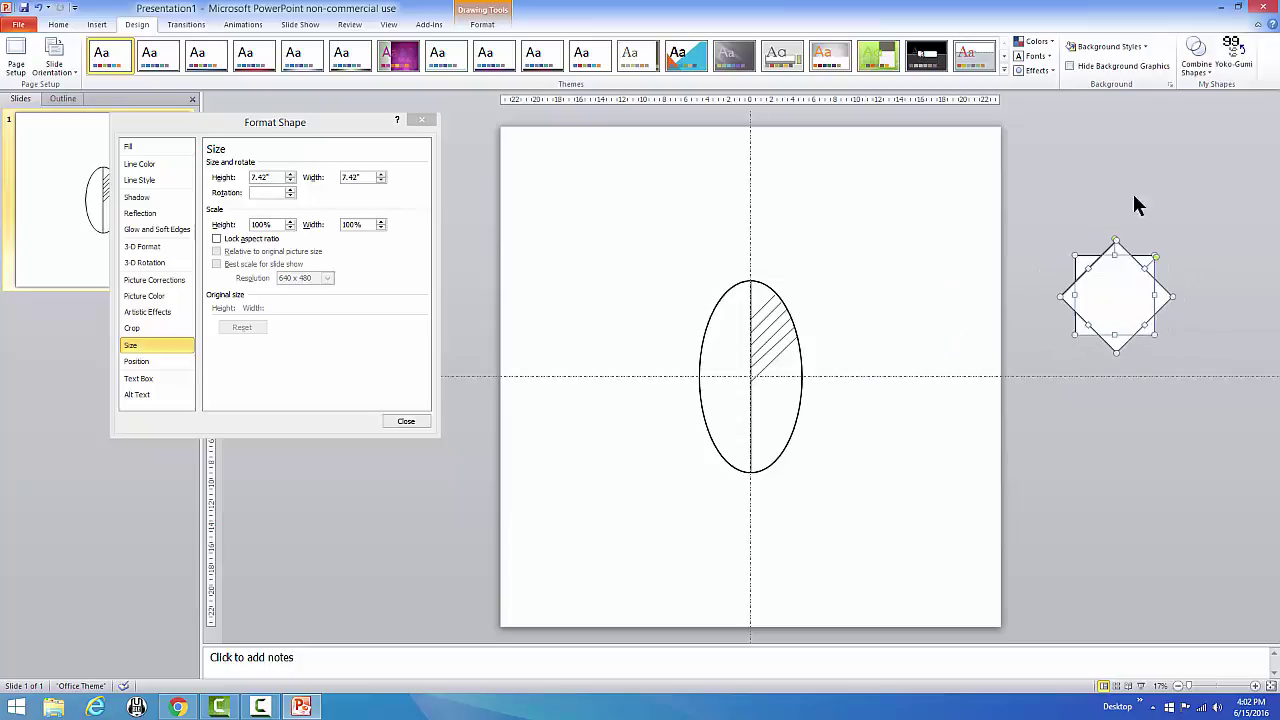
pyautogui.click(1190, 72)
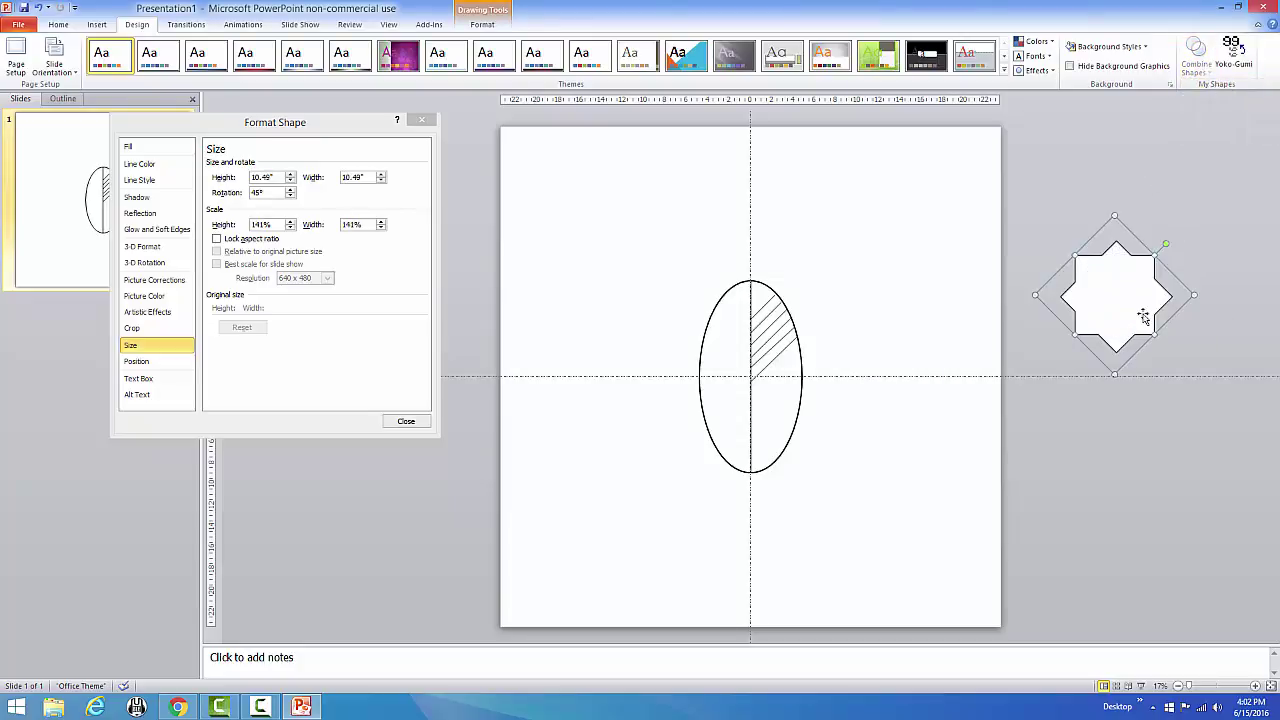
pyautogui.moveTo(1117, 293); pyautogui.dragTo(1065, 173)
pyautogui.click(1031, 305)
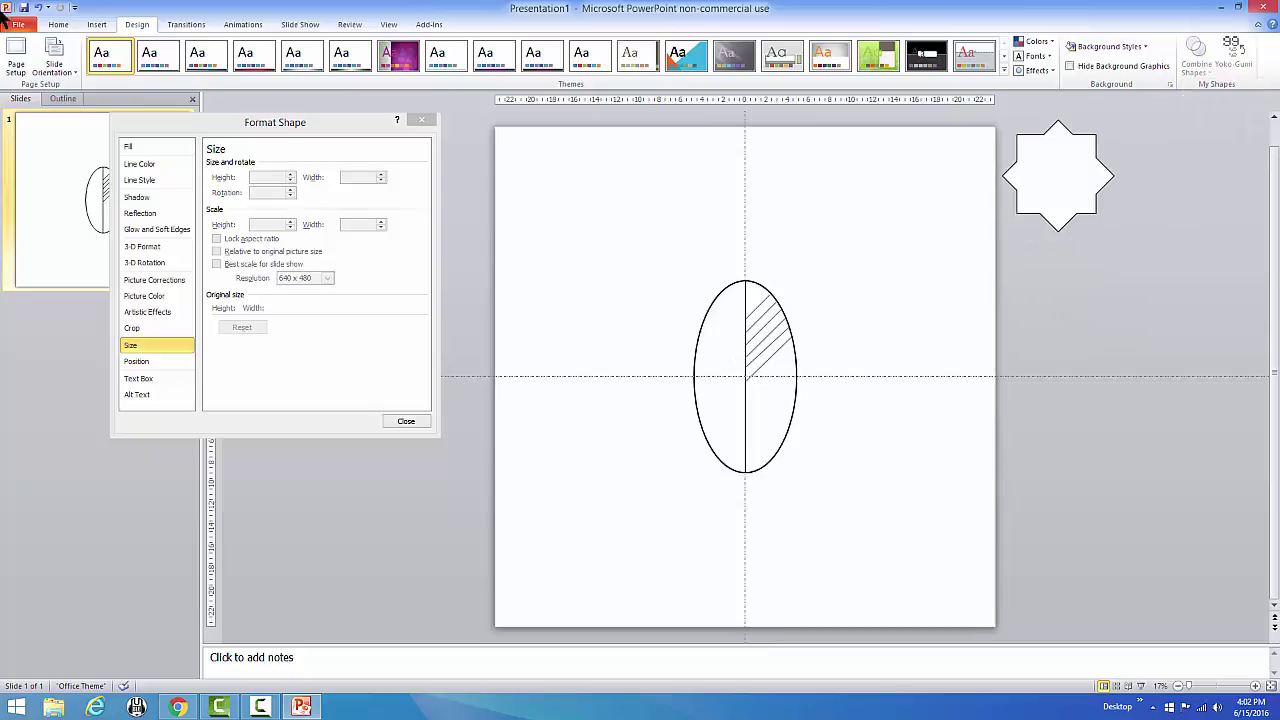
# Draw a circle about 9 inches in diameter off the slide, below and to the right of the merged star.
pyautogui.click(96, 25)
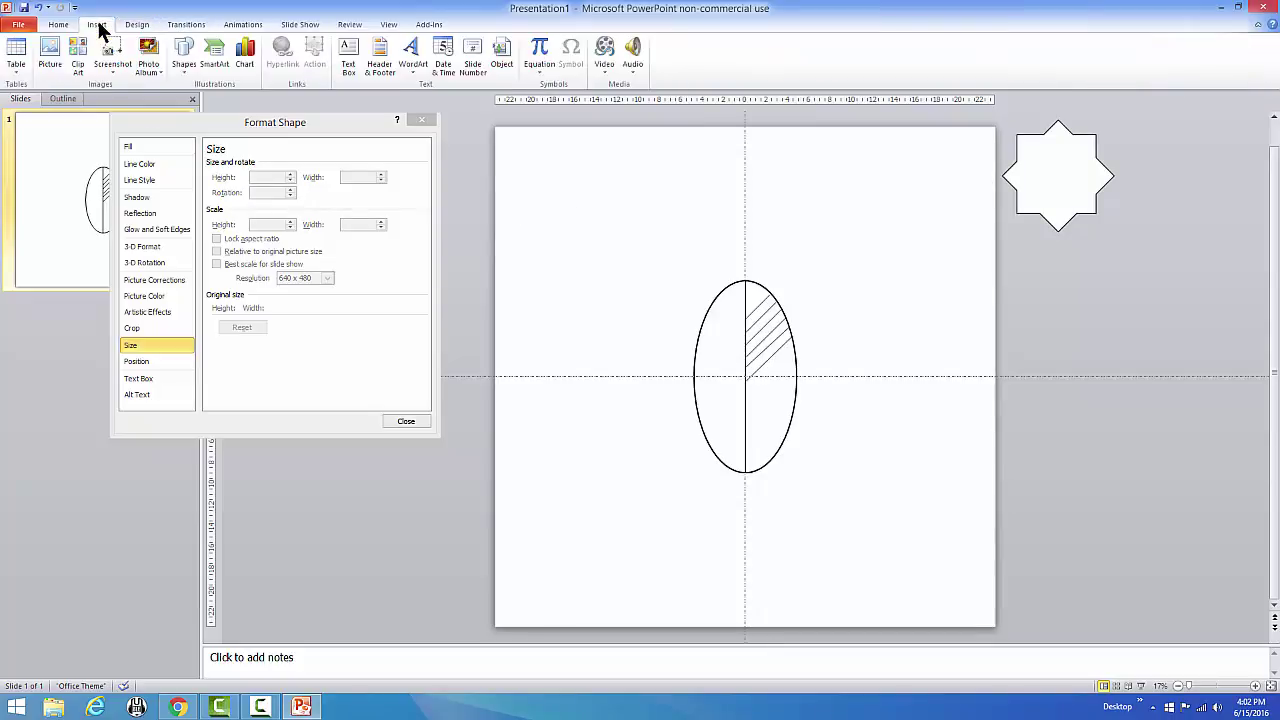
pyautogui.click(182, 55)
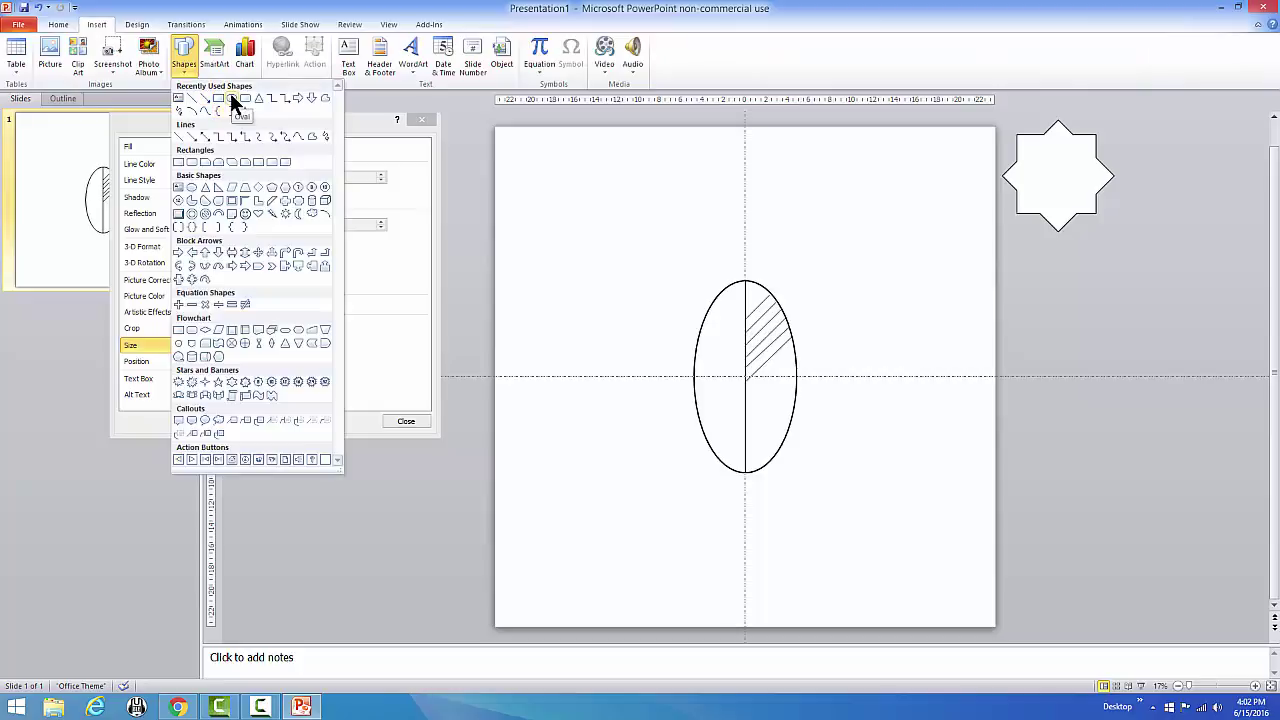
pyautogui.click(231, 97)
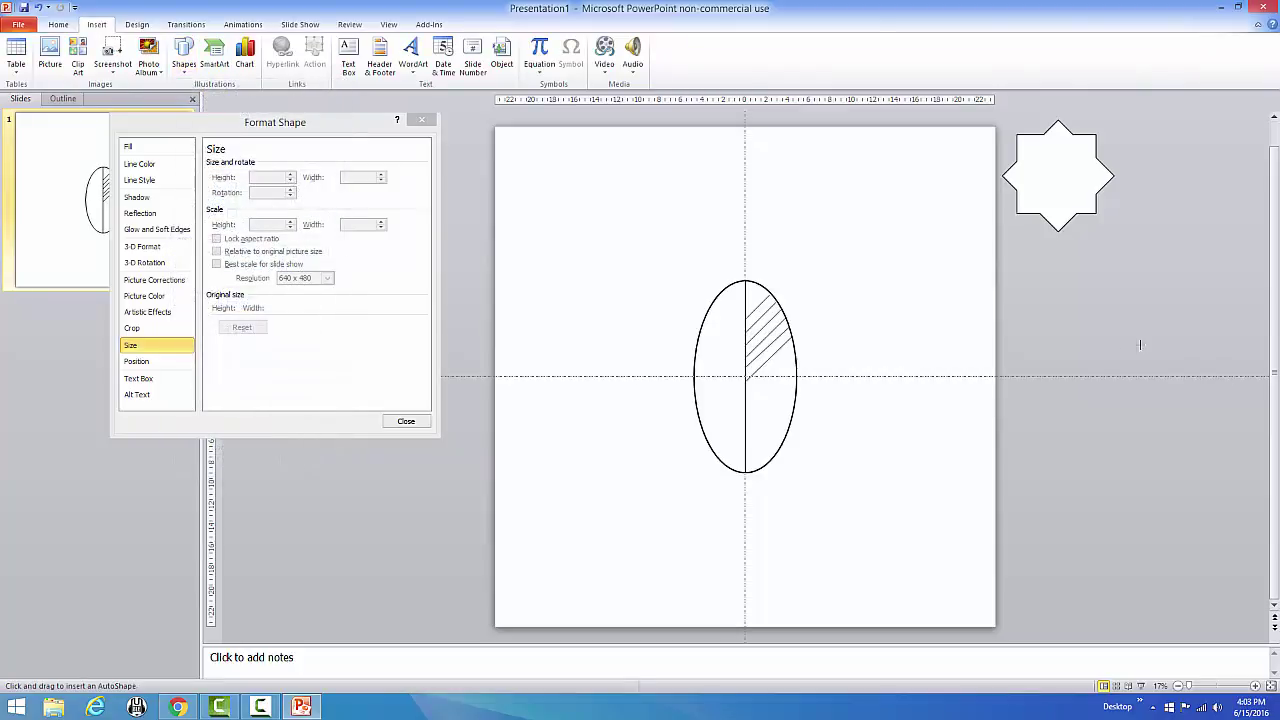
pyautogui.moveTo(1114, 331); pyautogui.dragTo(1192, 433)
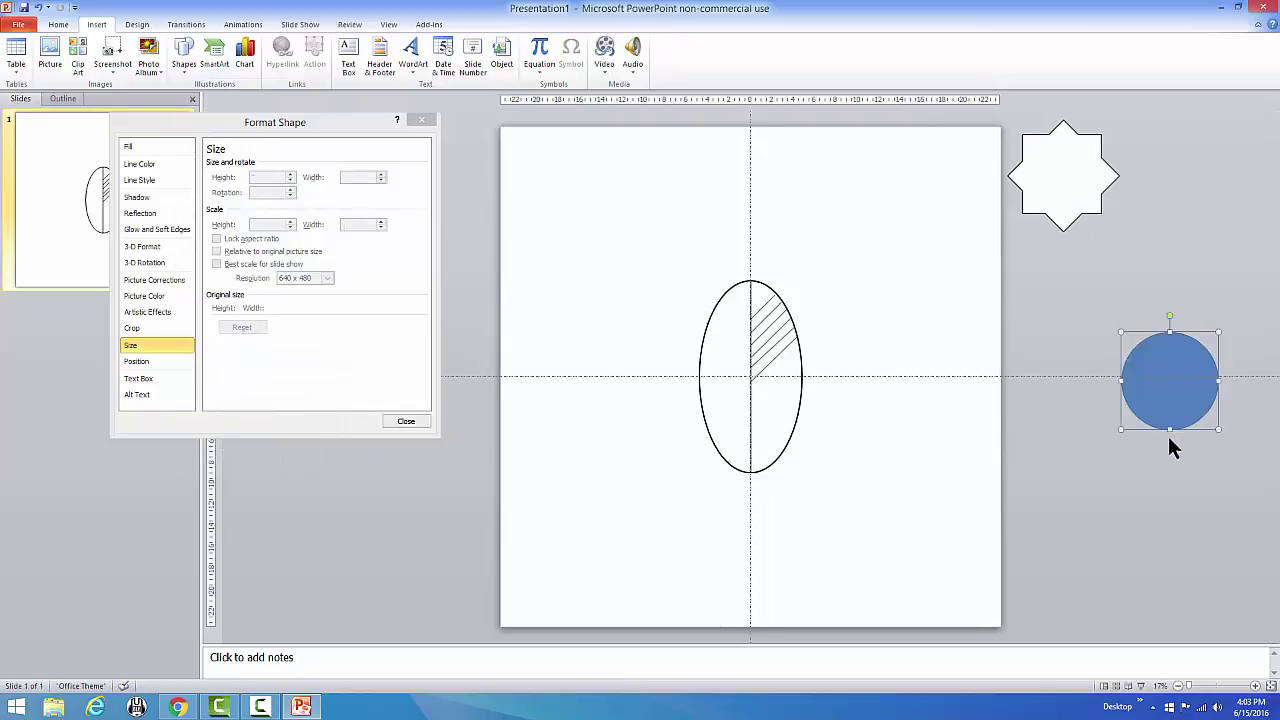
# Draw a 10-point star with shallow points, about 15.25 inches wide, and place it beside the circle over the slide's right edge.
pyautogui.click(183, 55)
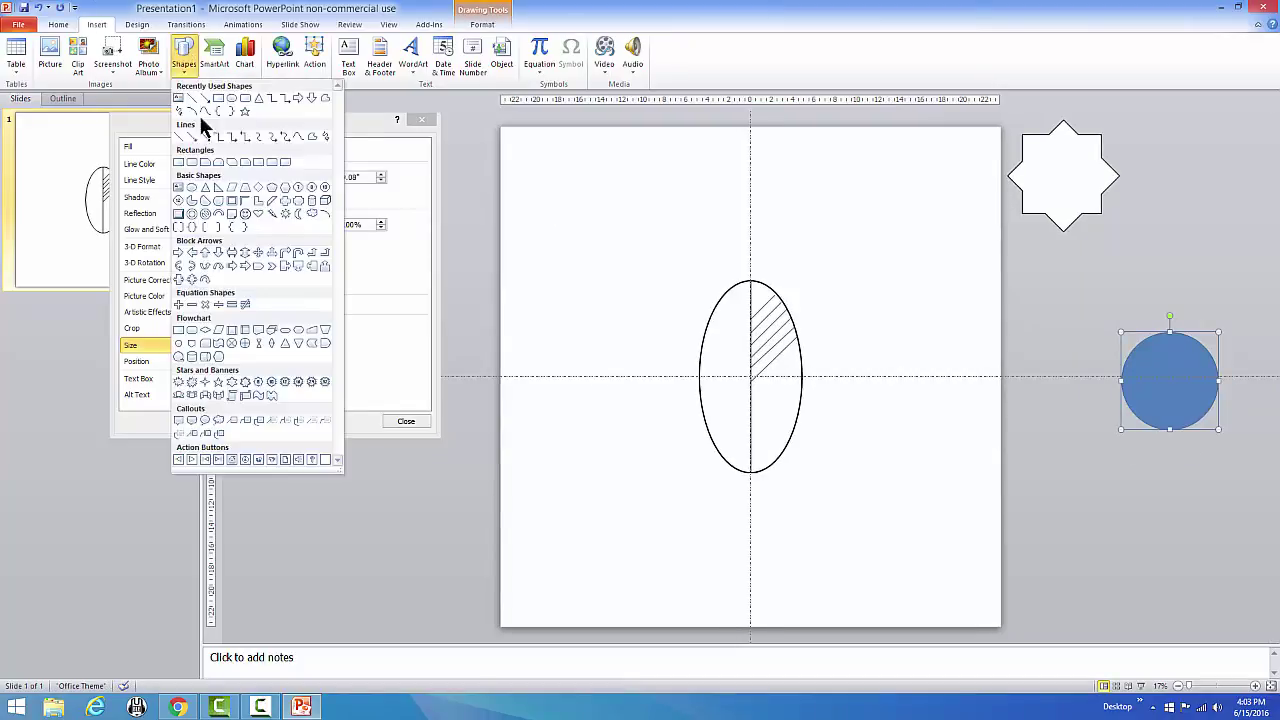
pyautogui.click(258, 382)
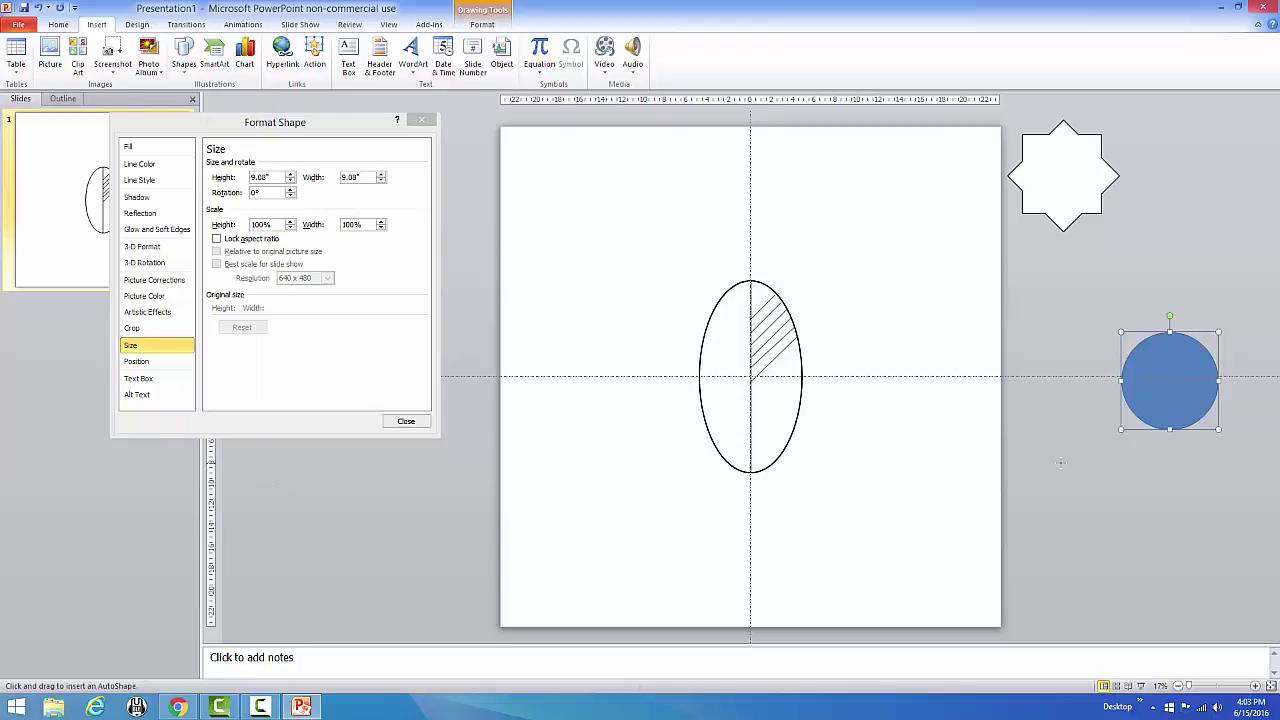
pyautogui.moveTo(1010, 433); pyautogui.dragTo(1172, 598)
pyautogui.moveTo(1108, 560); pyautogui.dragTo(1040, 515)
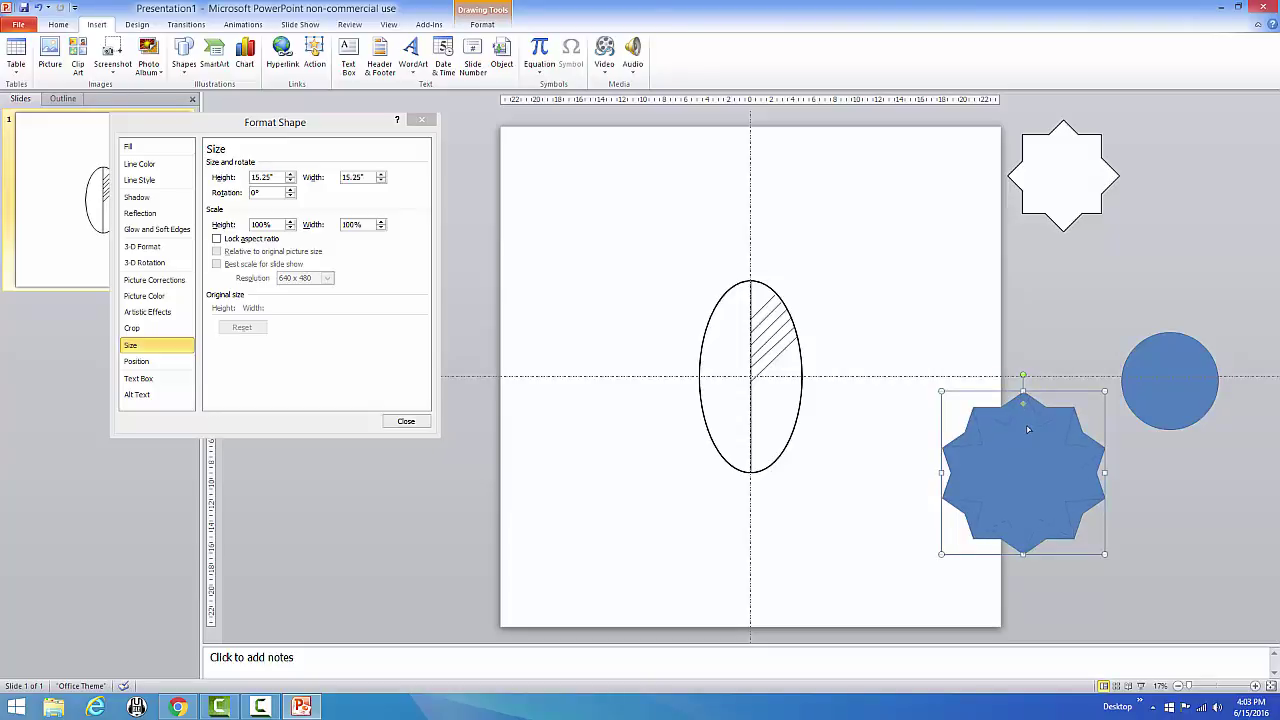
pyautogui.moveTo(1027, 429); pyautogui.dragTo(1028, 392)
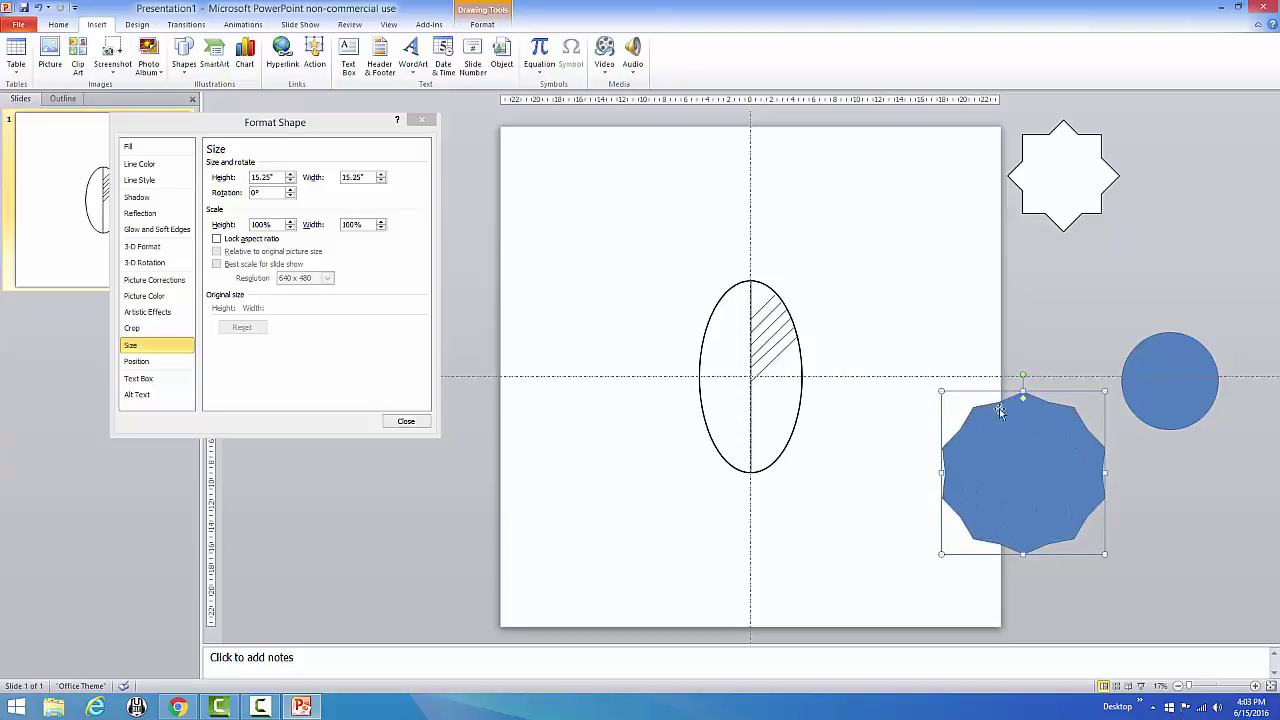
pyautogui.moveTo(1043, 485); pyautogui.dragTo(1021, 345)
# Bring the circle in front of the 10-point star and move it over the star's centre.
pyautogui.click(1165, 374)
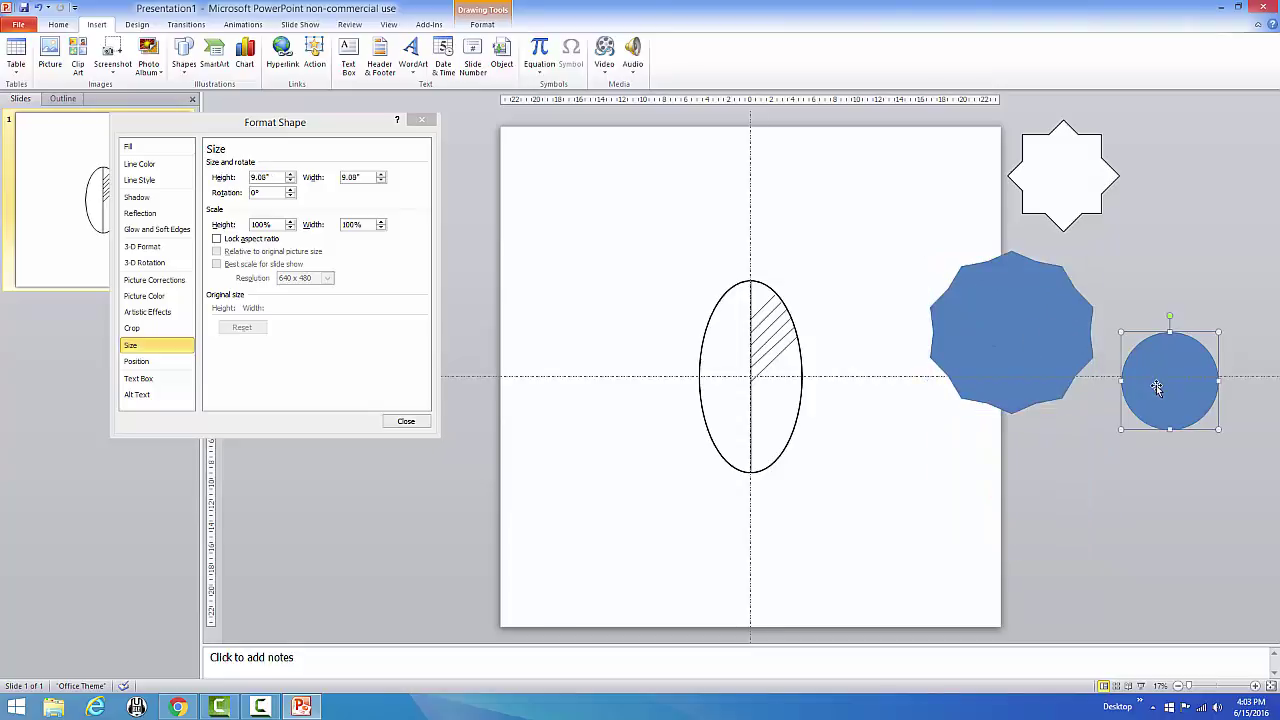
pyautogui.moveTo(1156, 388); pyautogui.dragTo(1093, 366)
pyautogui.rightClick(1086, 363)
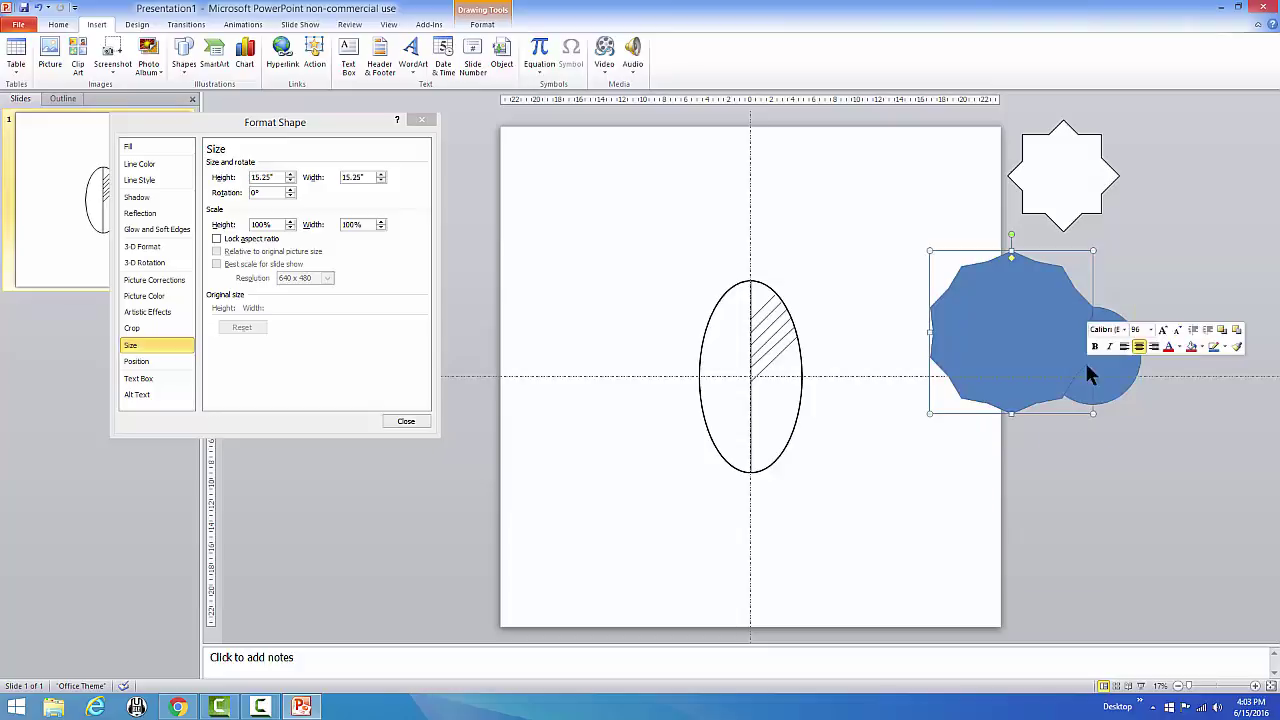
pyautogui.click(1015, 405)
pyautogui.click(1121, 351)
pyautogui.rightClick(1121, 351)
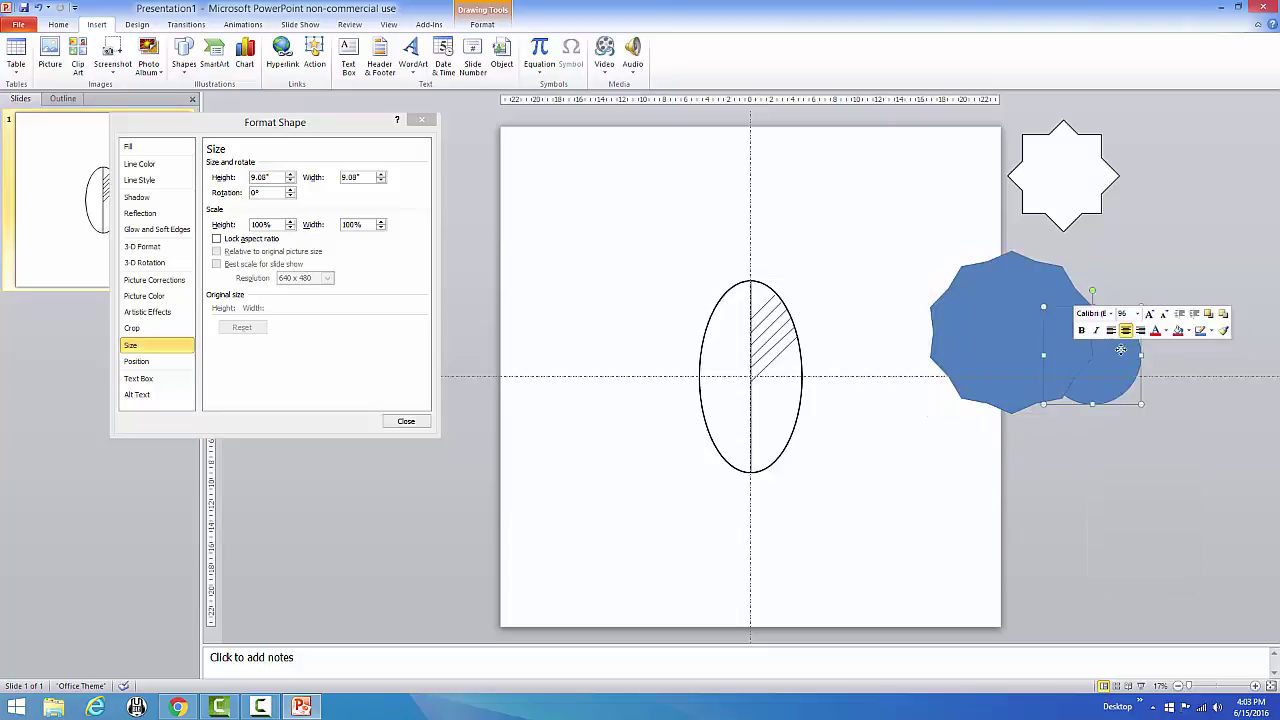
pyautogui.click(1170, 468)
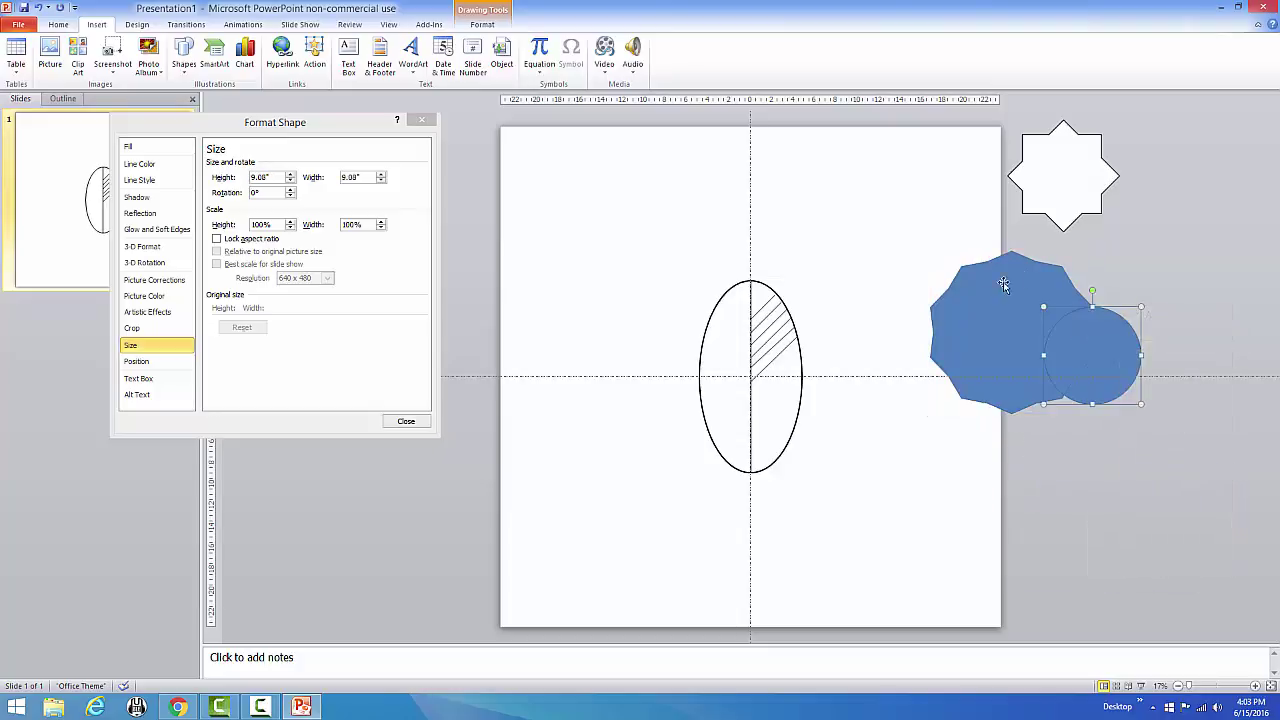
pyautogui.moveTo(1070, 343); pyautogui.dragTo(991, 320)
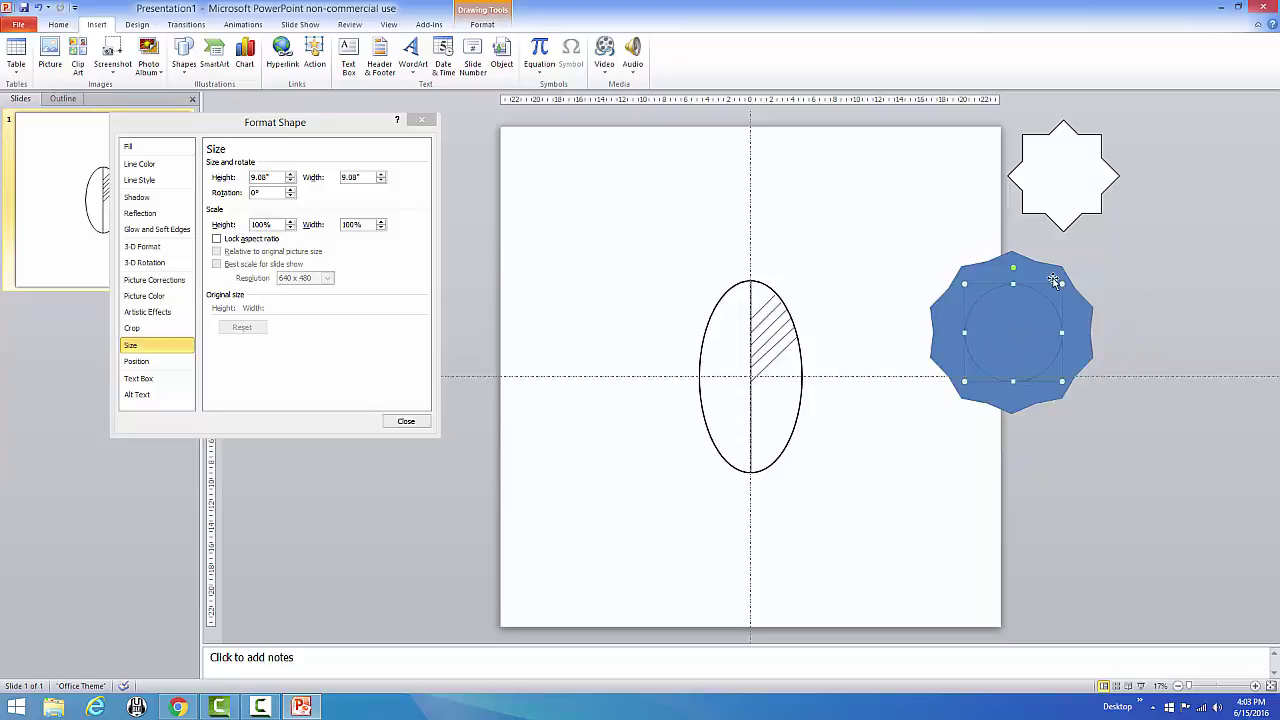
# Align the circle and the 10-point star to each other with Align Center and Align Middle.
pyautogui.keyDown('shift'); pyautogui.click(1085, 322); pyautogui.keyUp('shift')
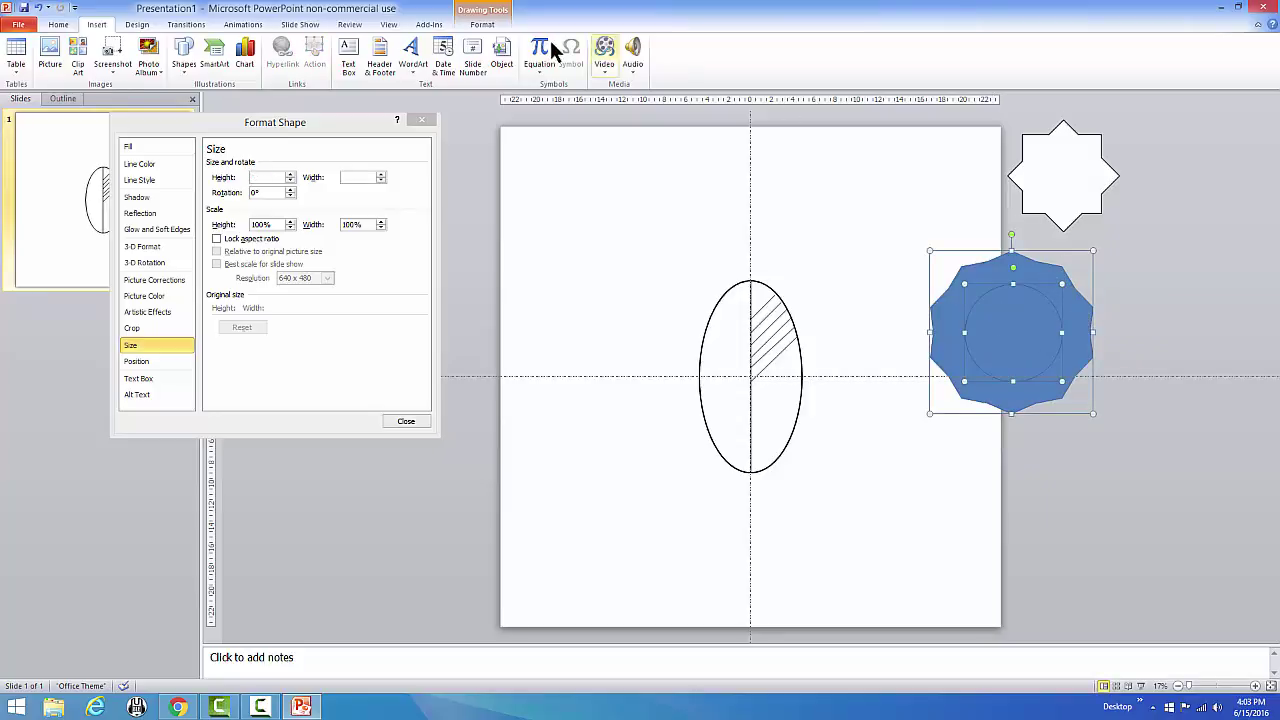
pyautogui.click(484, 26)
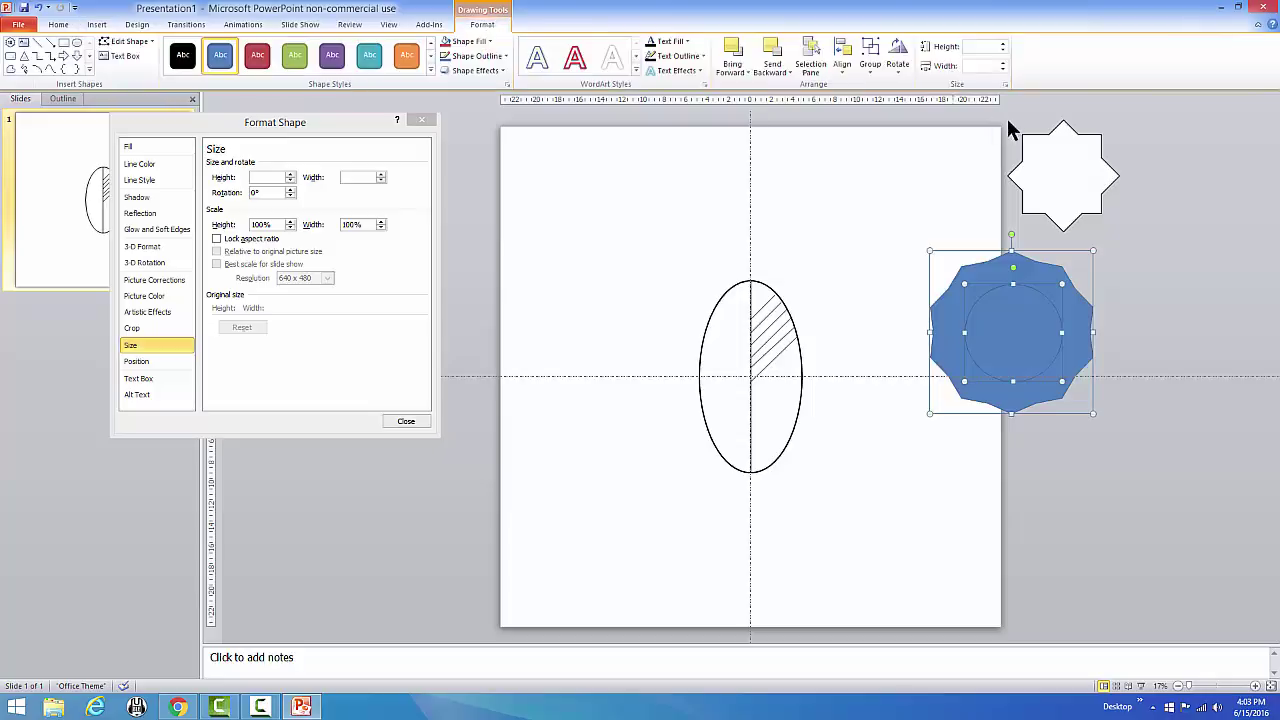
pyautogui.click(842, 58)
pyautogui.click(837, 61)
pyautogui.click(837, 61)
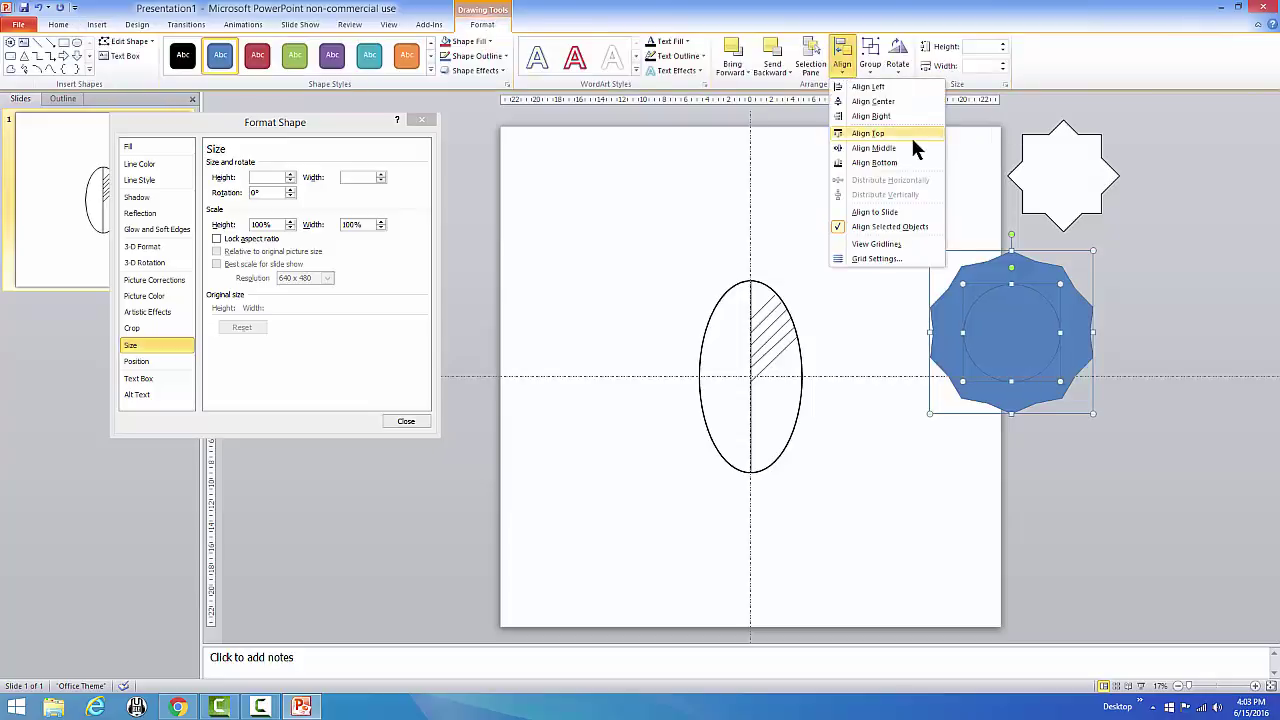
pyautogui.click(909, 148)
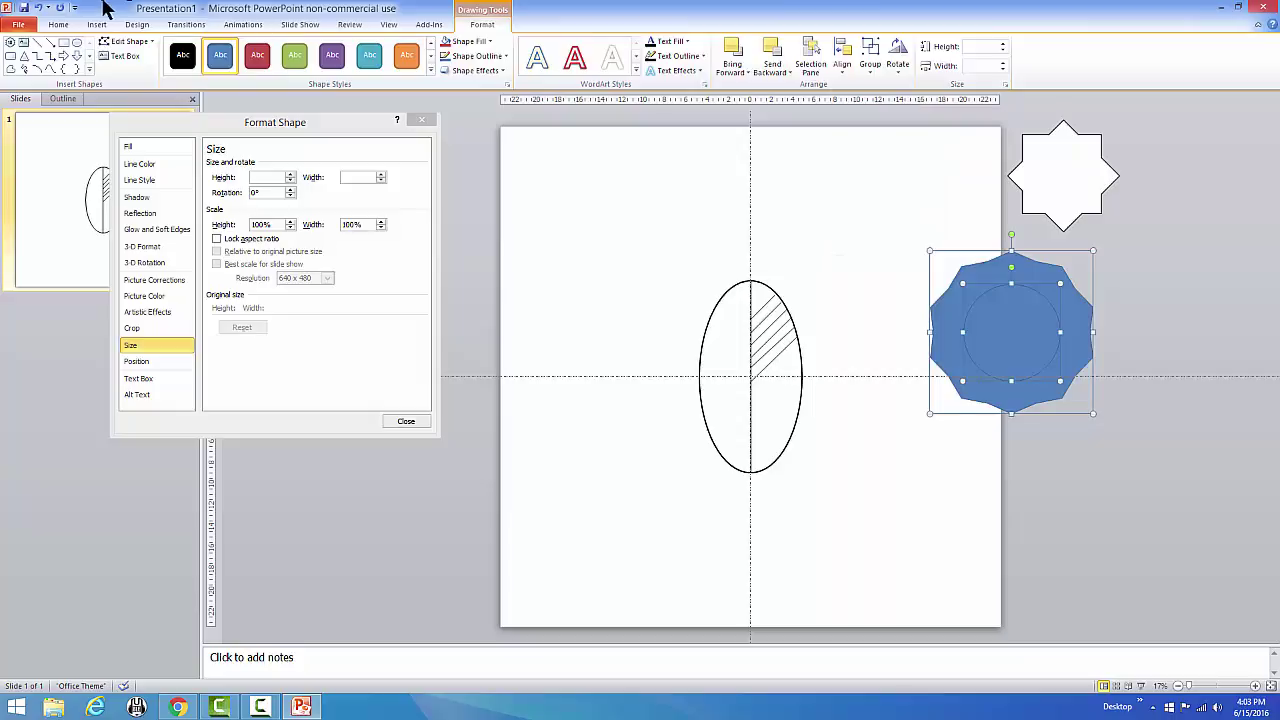
# Merge the circle and the 10-point star with Shape Combine and move the resulting ring off the slide's right edge.
pyautogui.click(137, 24)
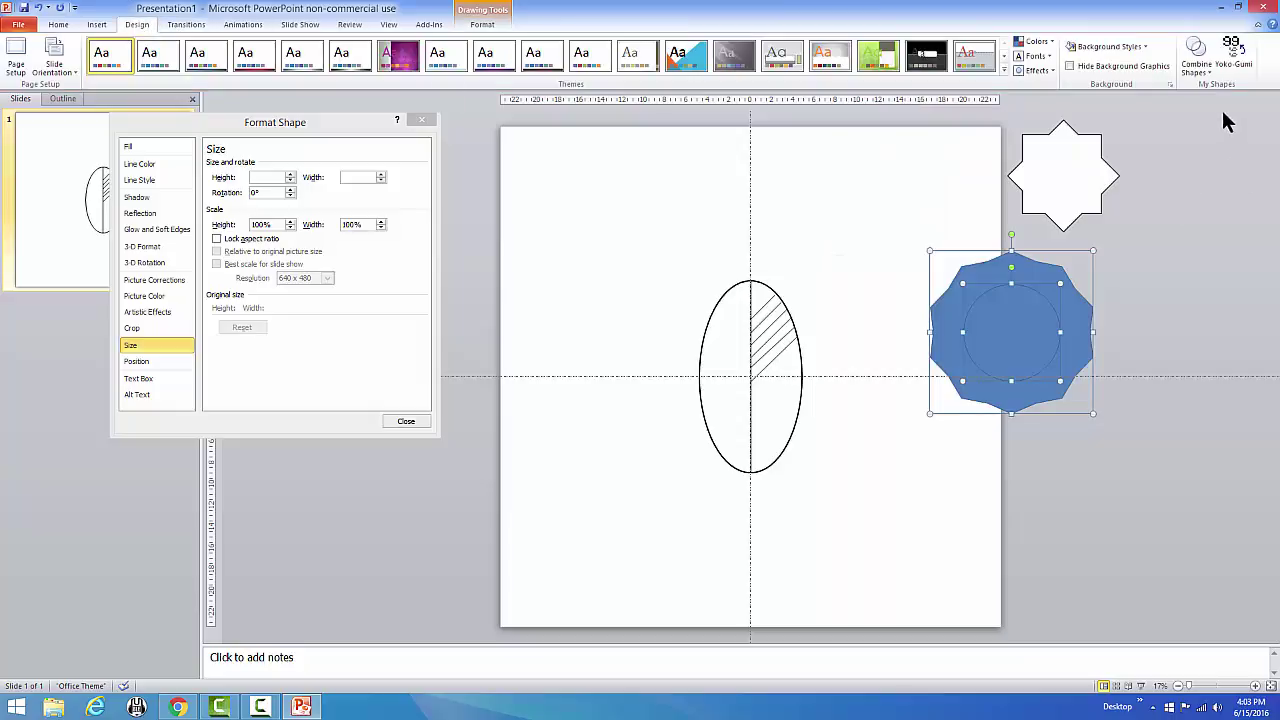
pyautogui.click(1199, 66)
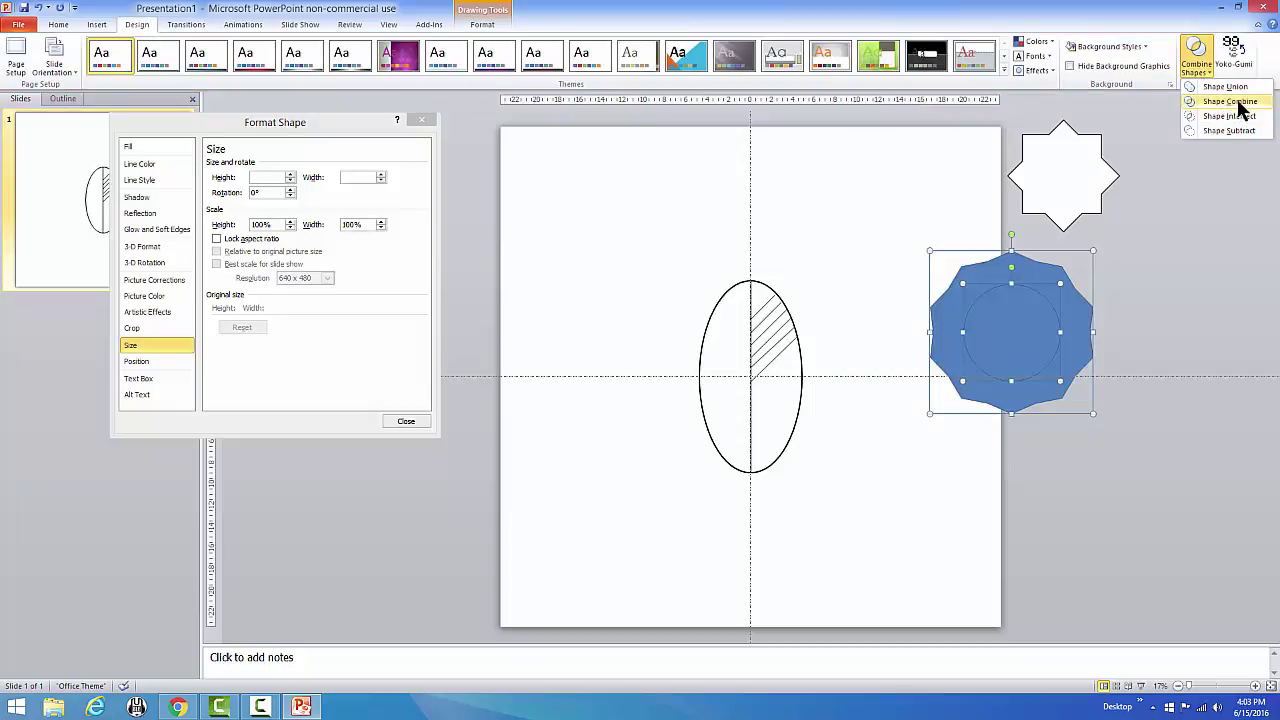
pyautogui.click(1238, 102)
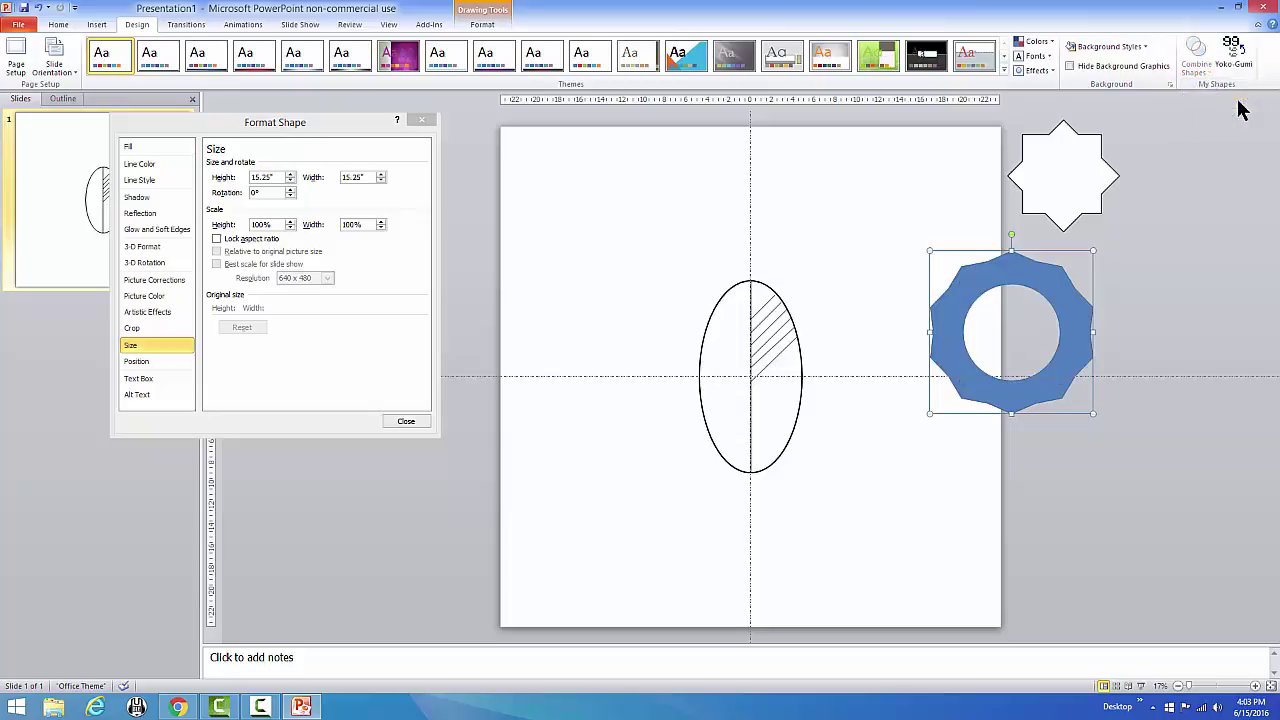
pyautogui.moveTo(1034, 268); pyautogui.dragTo(1126, 283)
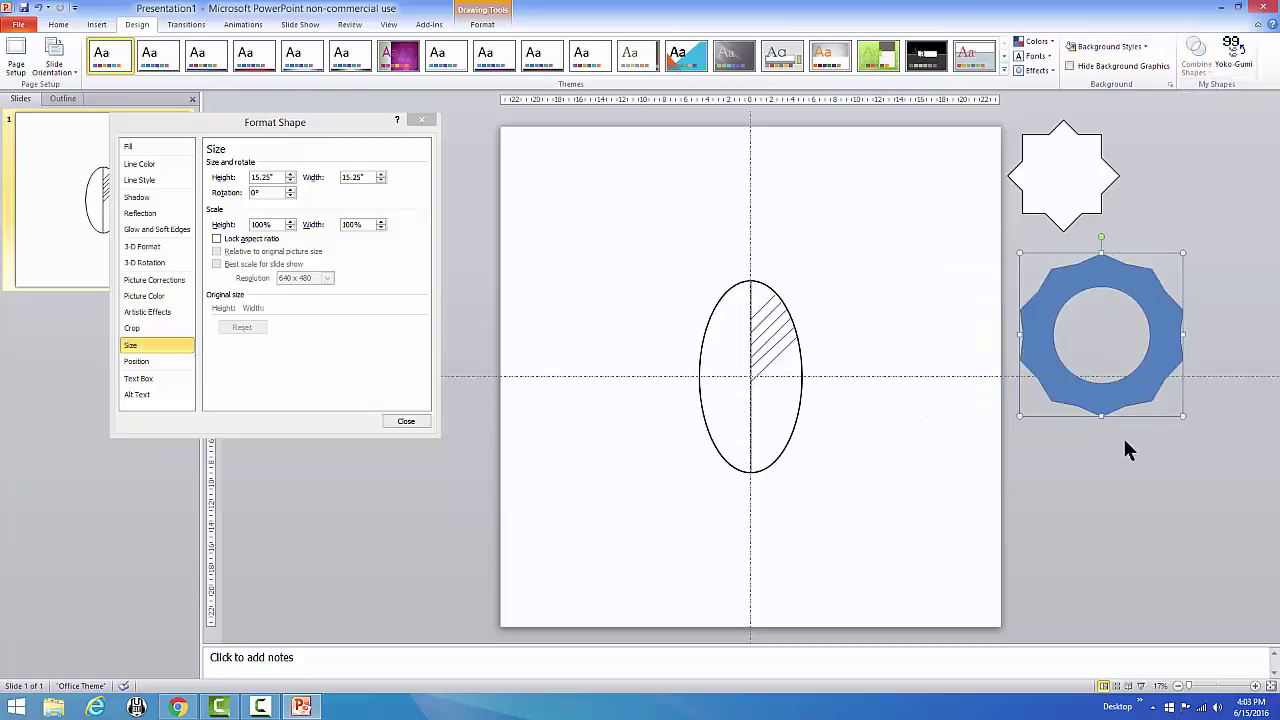
# Give the scalloped ring a black outline and a white solid fill.
pyautogui.click(155, 161)
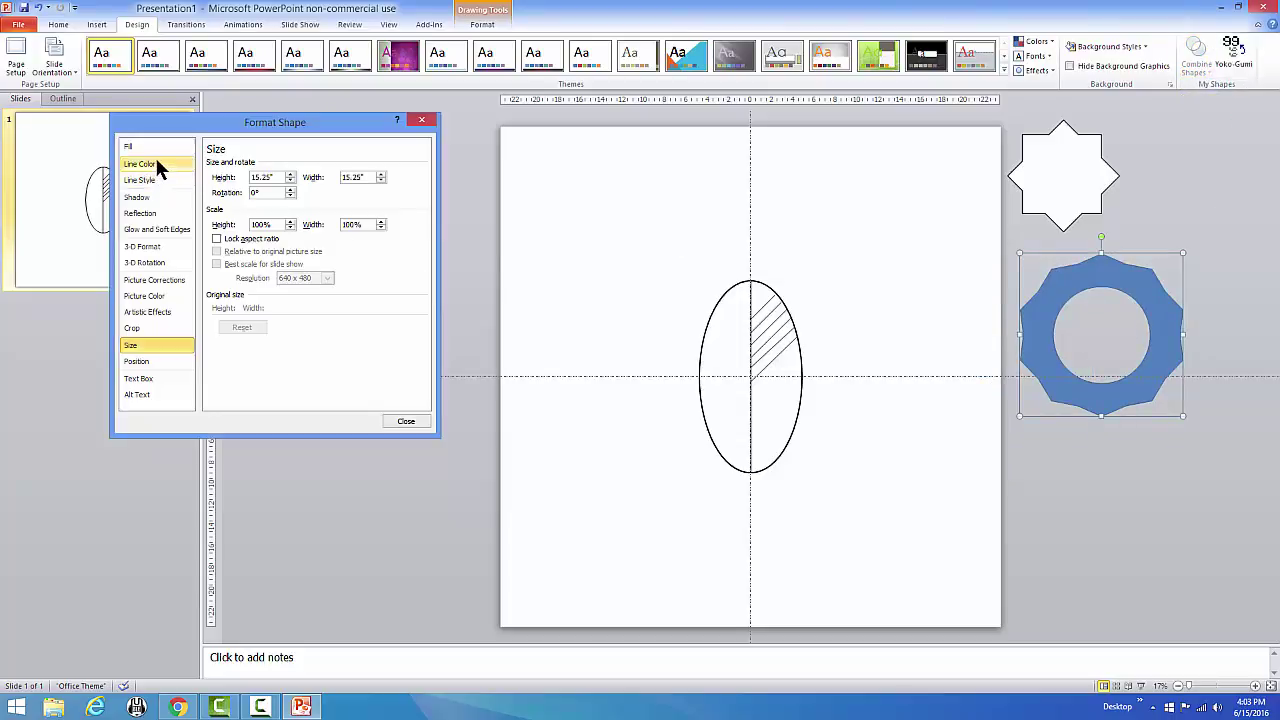
pyautogui.click(256, 205)
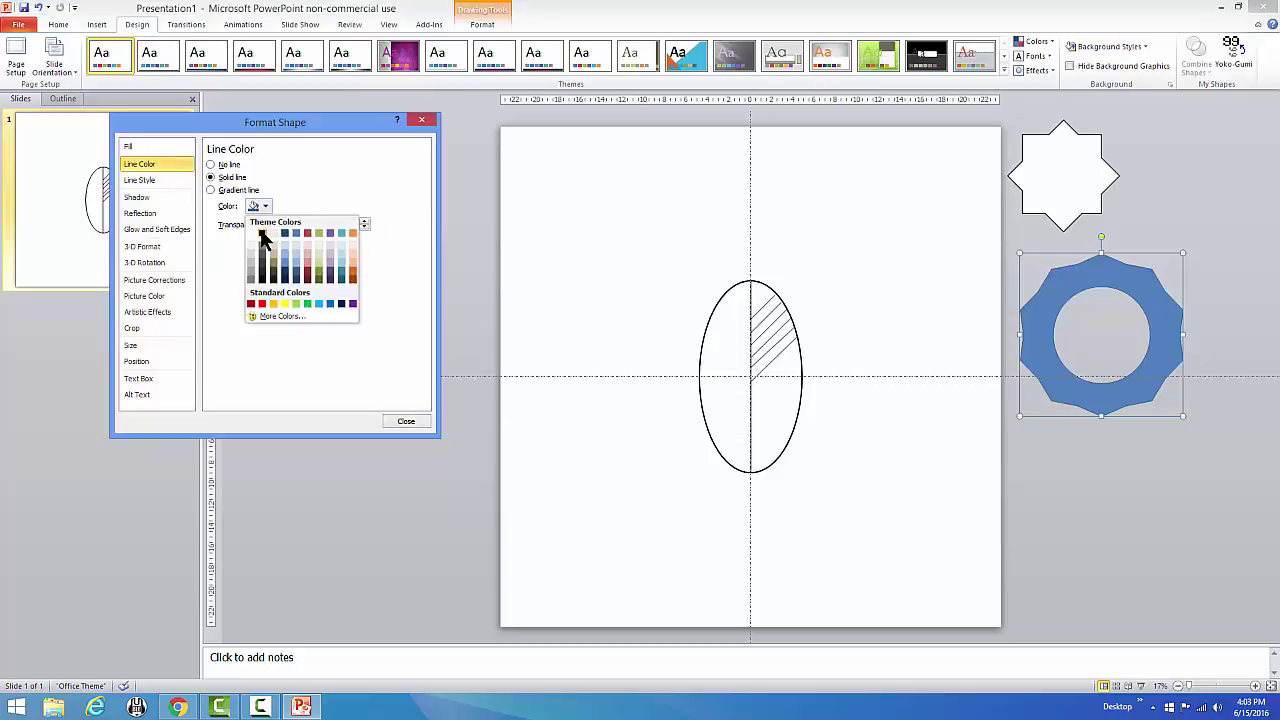
pyautogui.click(262, 270)
pyautogui.click(171, 146)
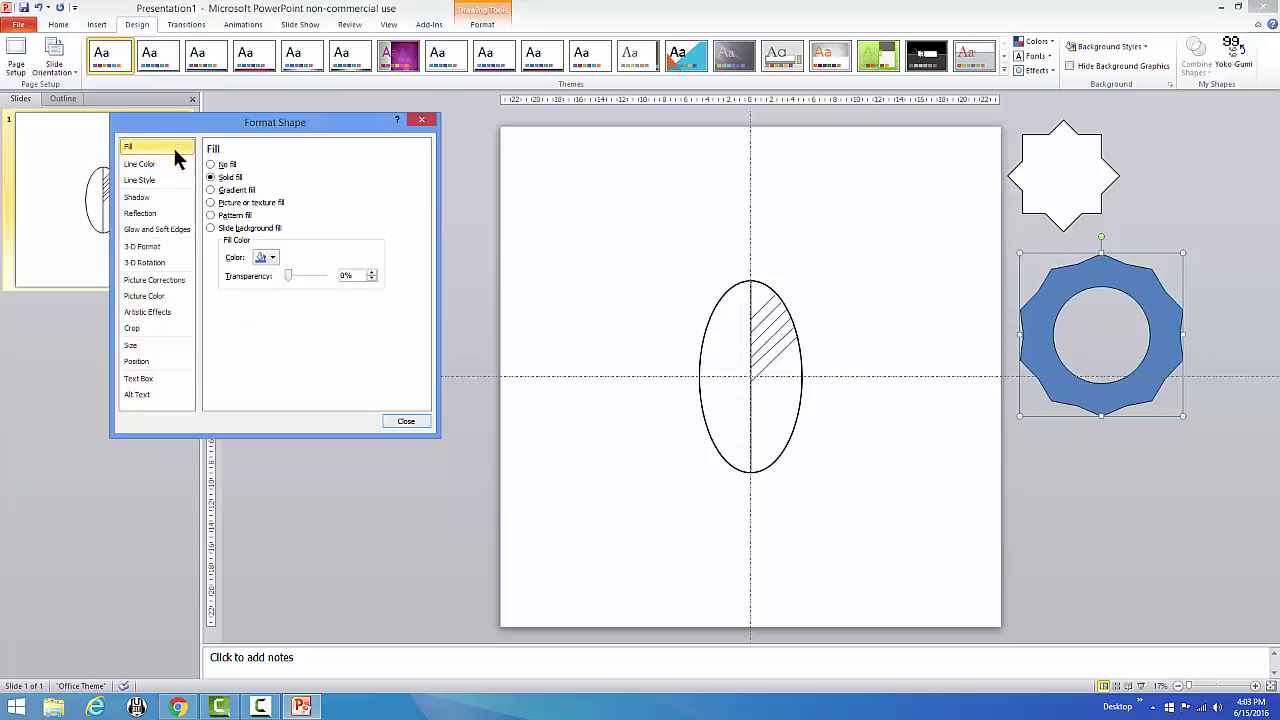
pyautogui.click(268, 257)
pyautogui.click(259, 284)
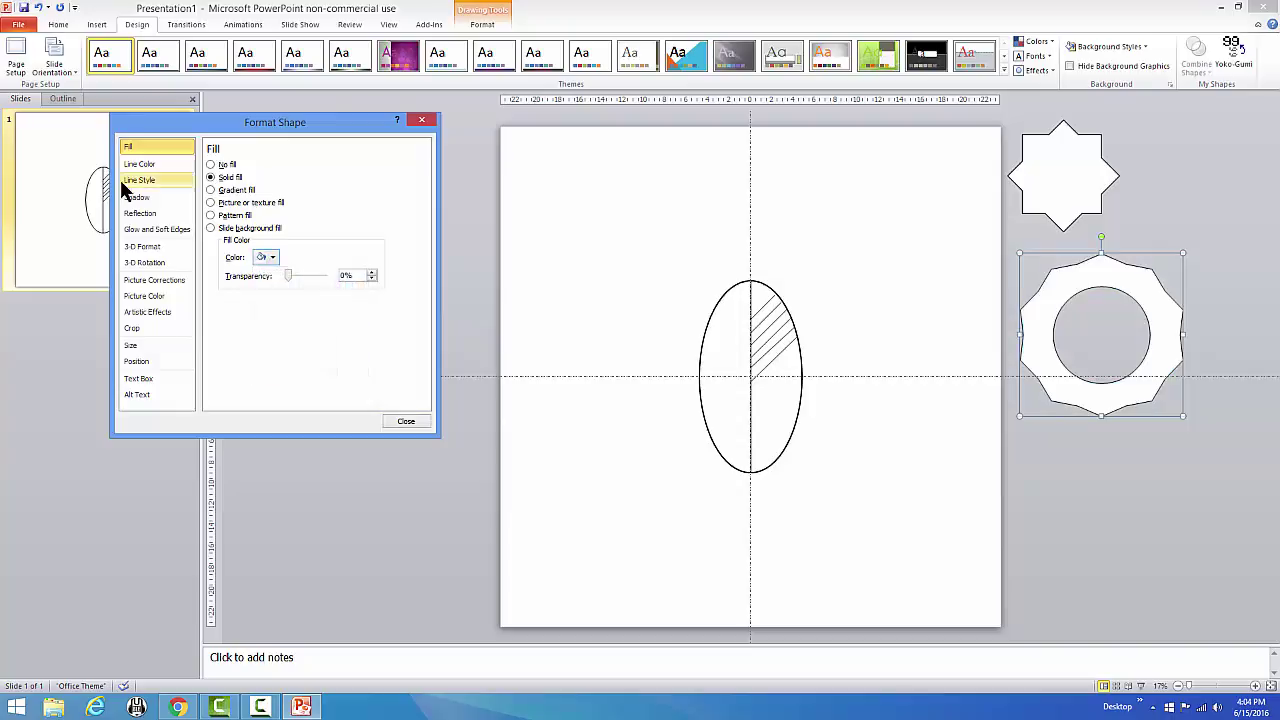
# Set the outline width to 10 pt for both the scalloped ring and the eight-pointed star.
pyautogui.click(152, 181)
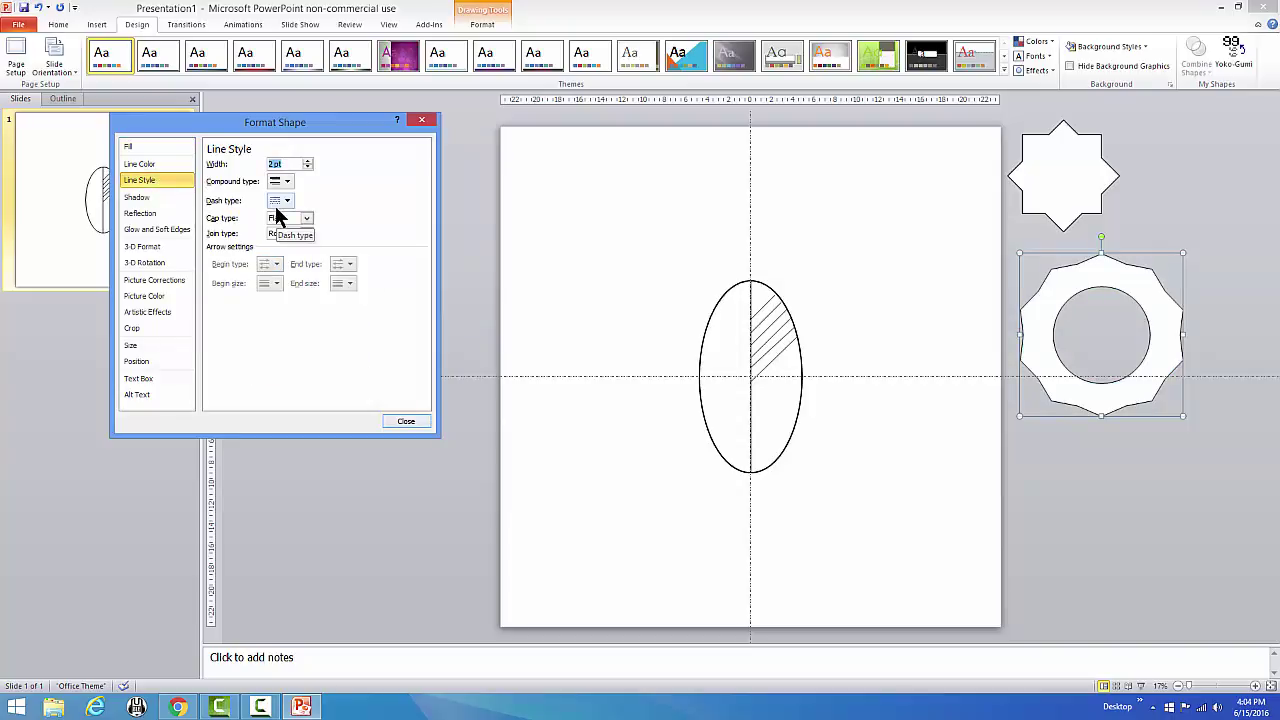
pyautogui.write('10')
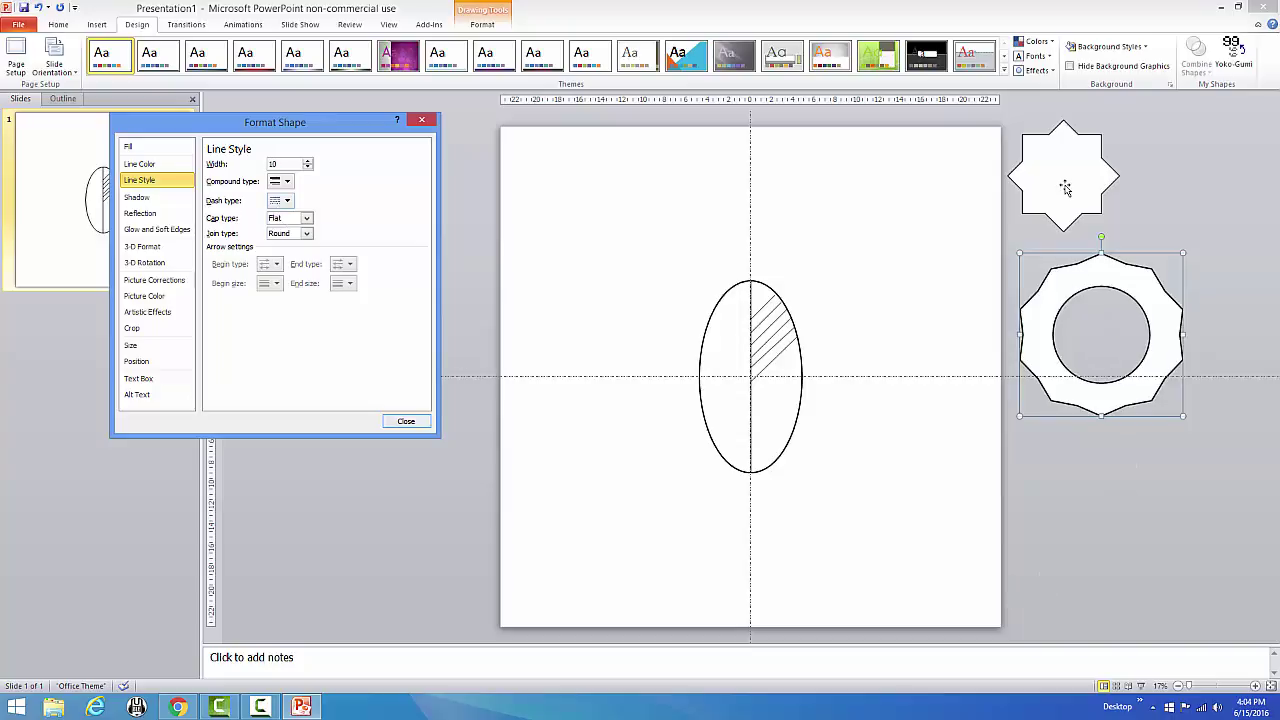
pyautogui.click(1115, 196)
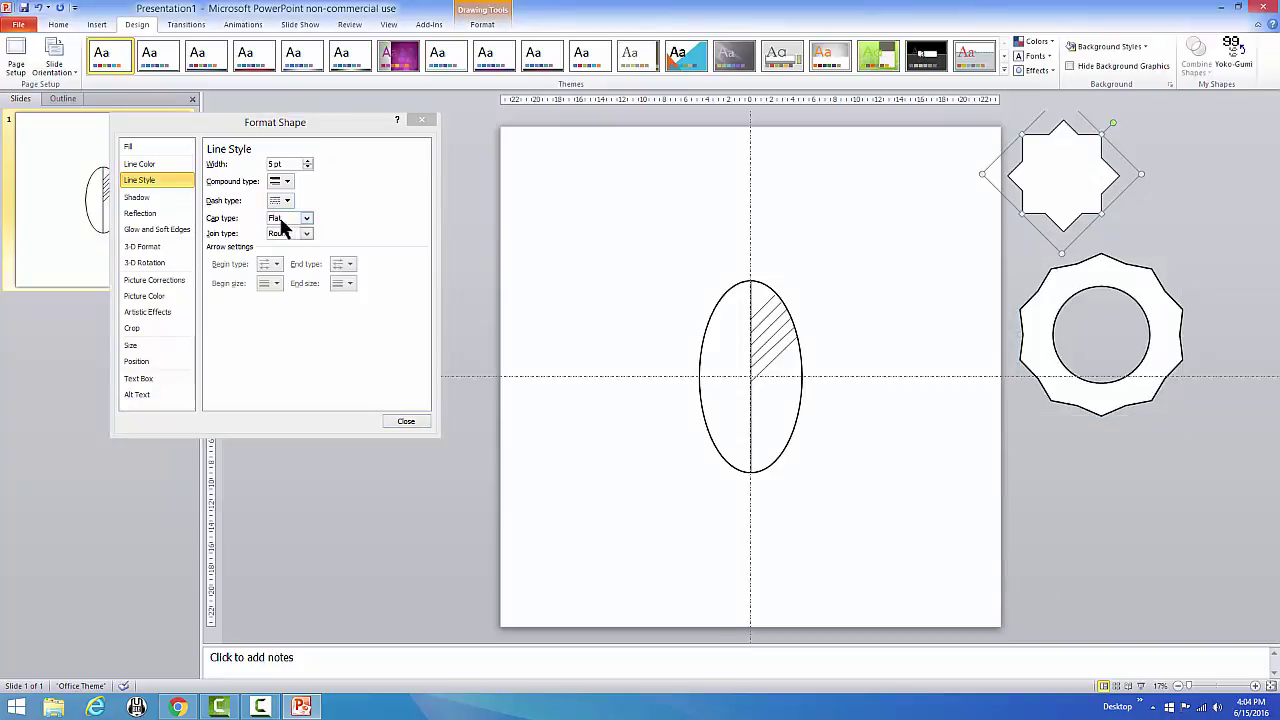
pyautogui.click(268, 162)
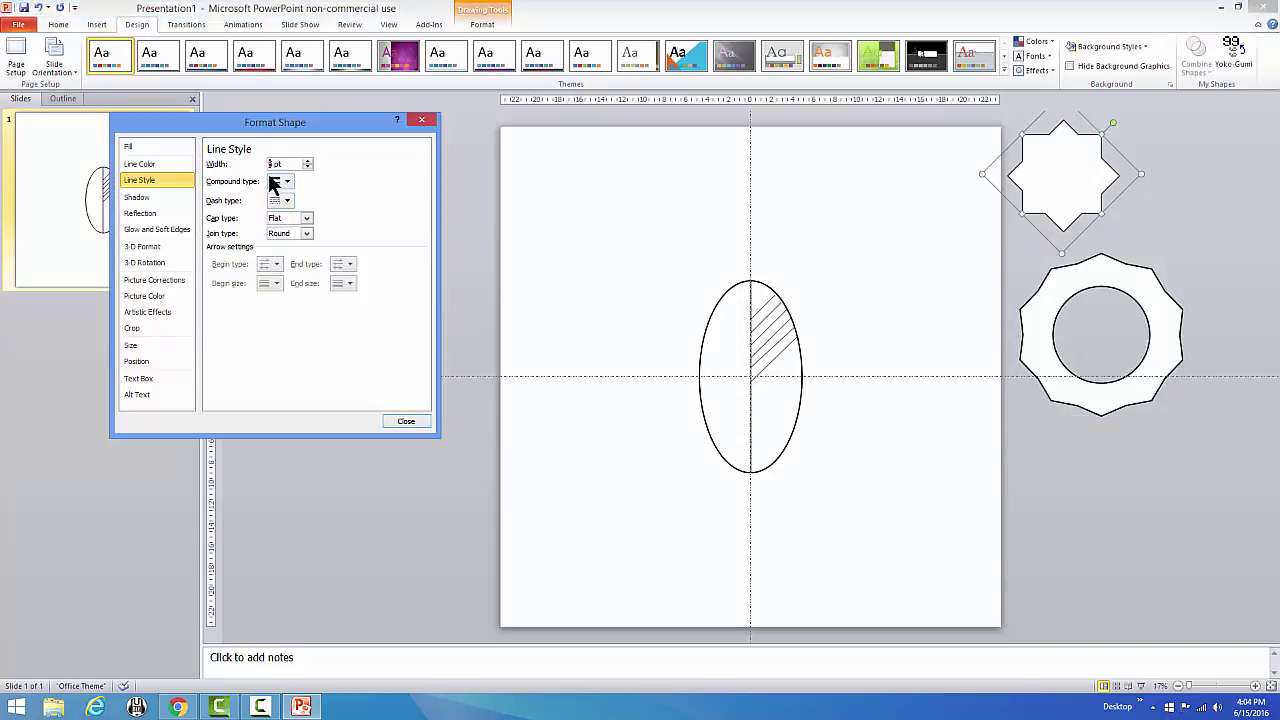
pyautogui.write('15')
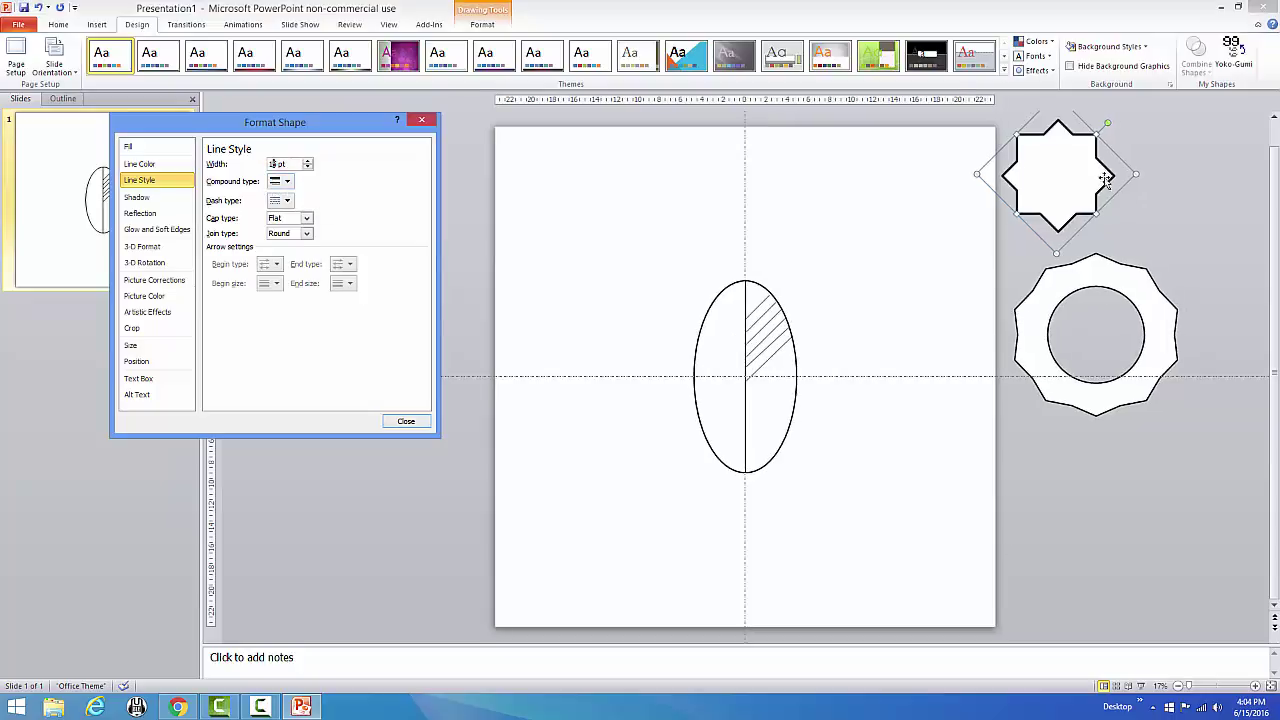
pyautogui.moveTo(293, 164); pyautogui.dragTo(228, 147)
pyautogui.write('10')
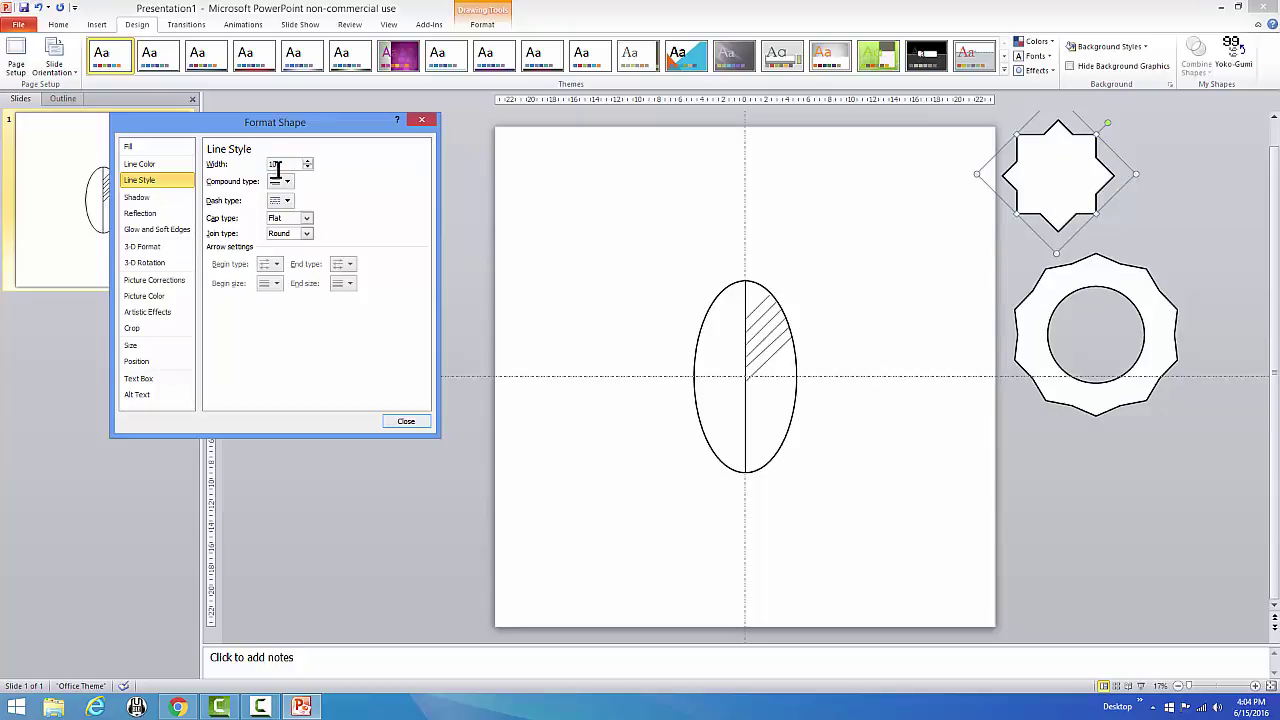
# Move the eight-pointed star farther right and the ring up over the slide's right edge, leaving nothing selected.
pyautogui.moveTo(1051, 206); pyautogui.dragTo(1162, 206)
pyautogui.moveTo(1037, 363); pyautogui.dragTo(957, 255)
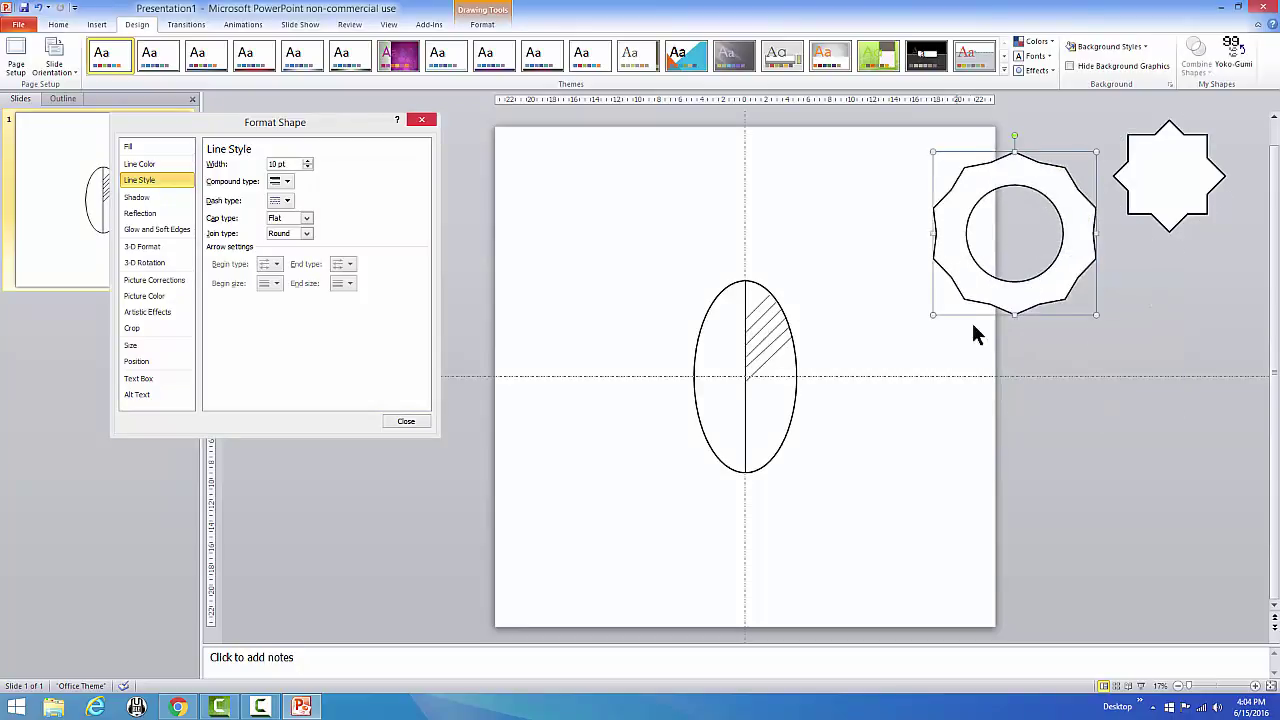
pyautogui.click(1087, 362)
# Draw a trapezoid about 14 inches high and 10.5 inches wide below the ring and rotate it 180°.
pyautogui.click(96, 25)
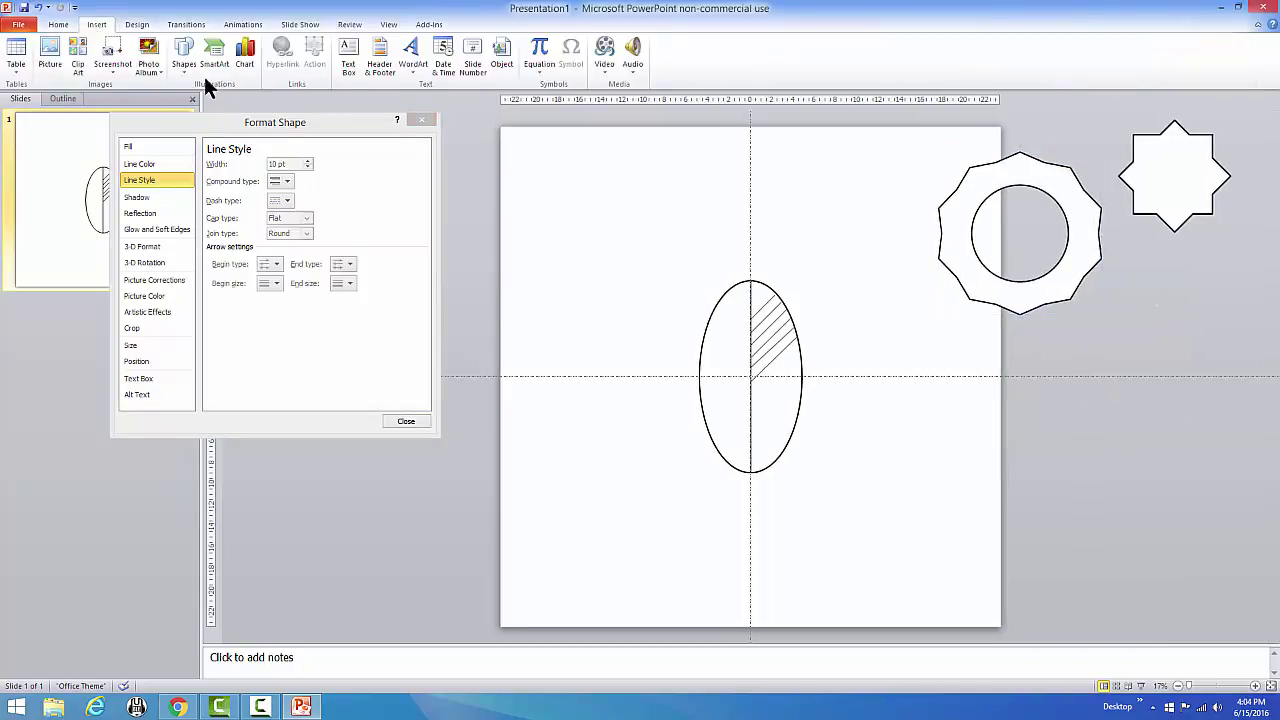
pyautogui.click(192, 74)
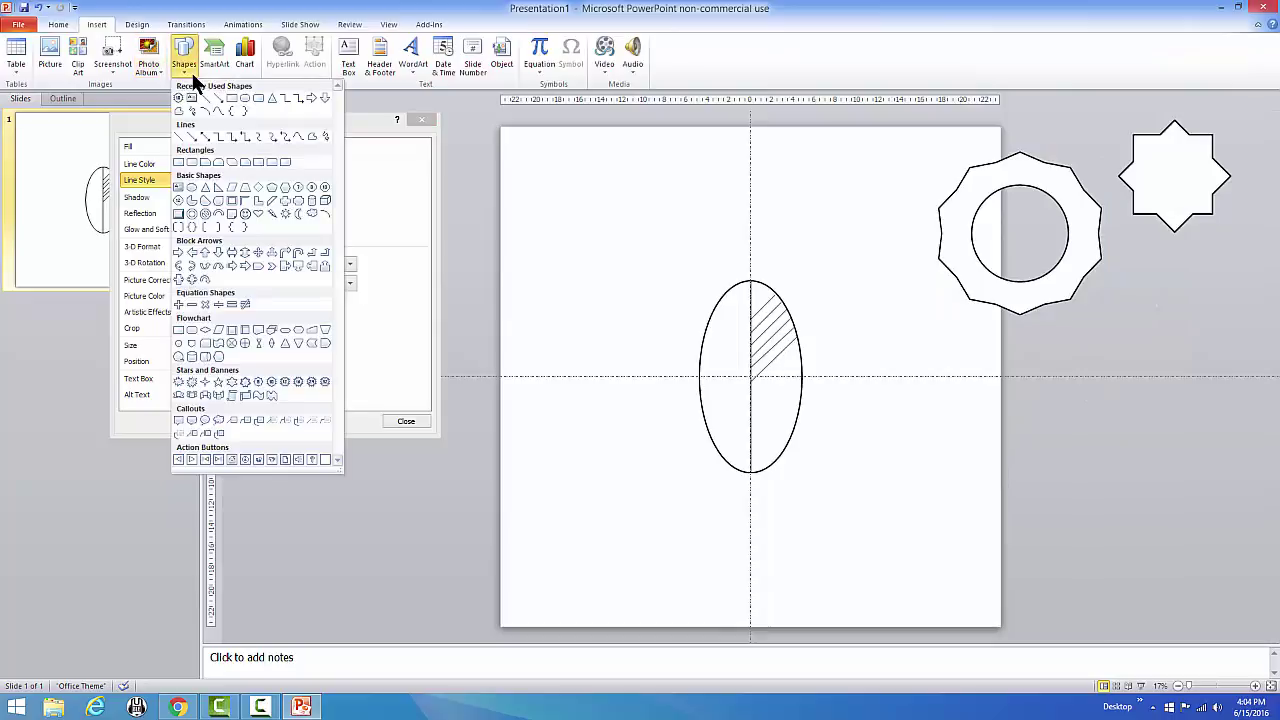
pyautogui.click(266, 226)
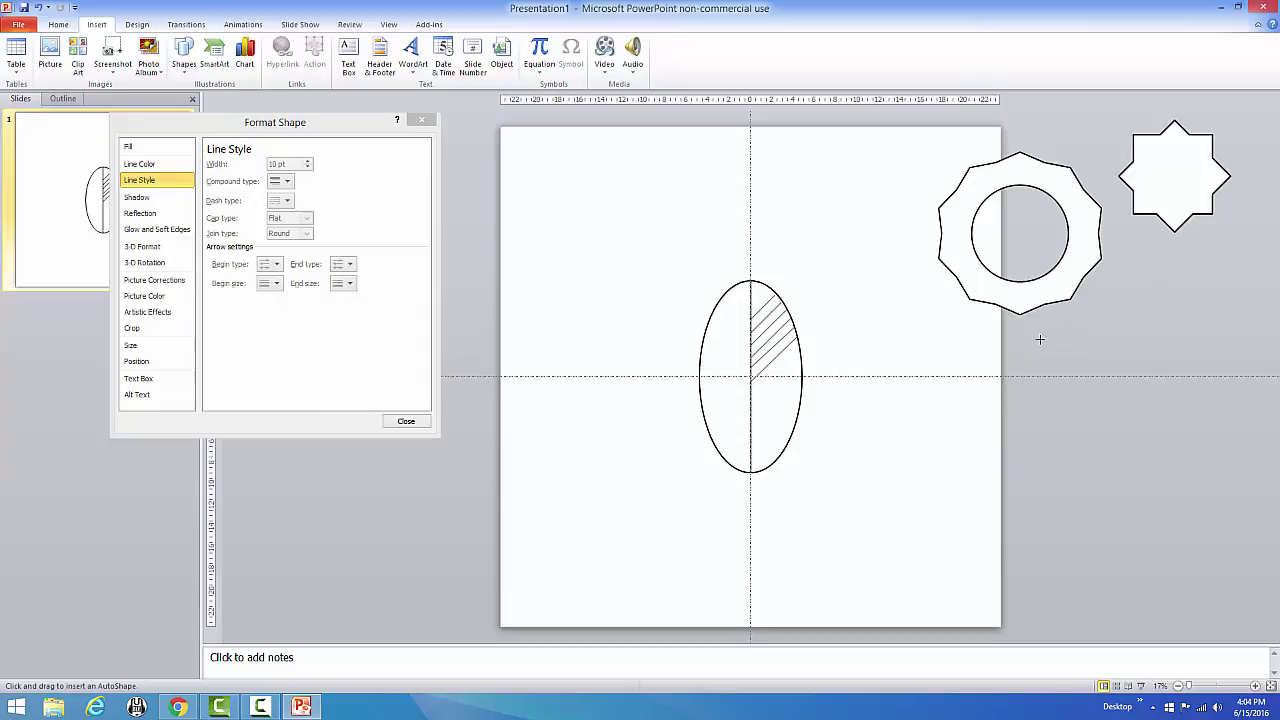
pyautogui.moveTo(1074, 344)
pyautogui.mouseDown()
pyautogui.moveTo(1211, 523)
pyautogui.moveTo(1231, 511)
pyautogui.moveTo(1186, 424)
pyautogui.mouseUp()
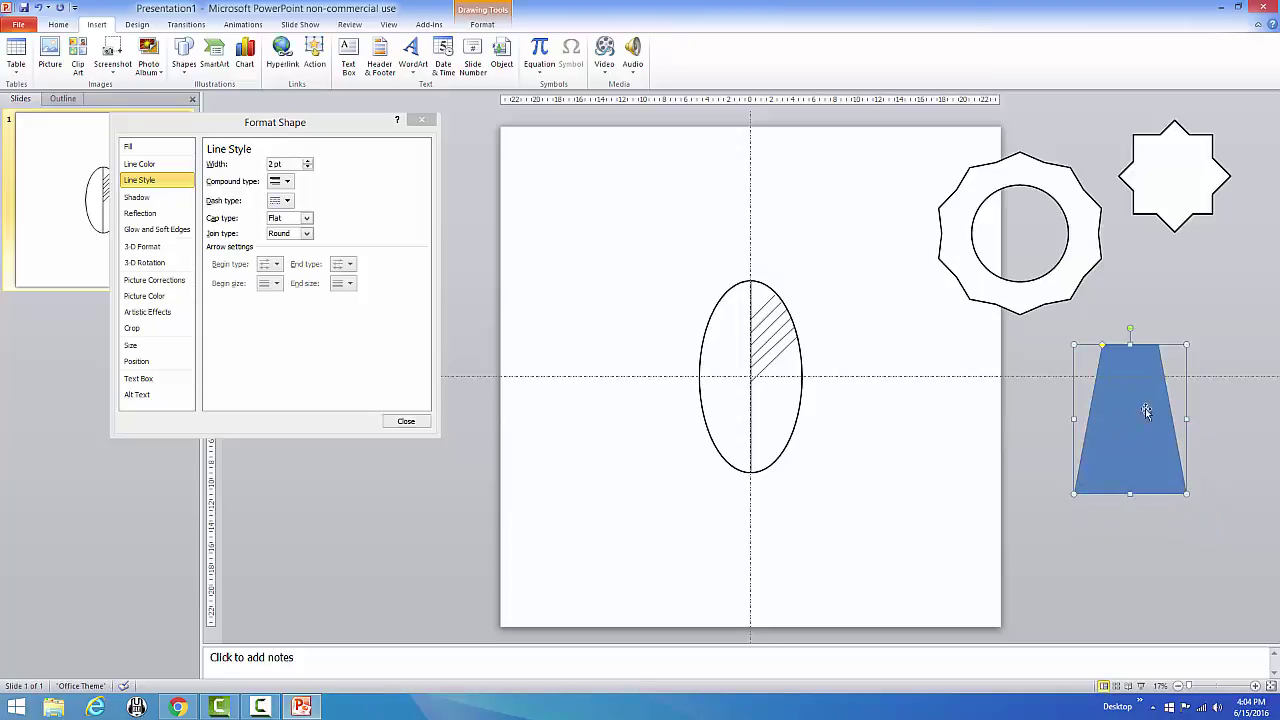
pyautogui.moveTo(1133, 328); pyautogui.dragTo(1124, 538)
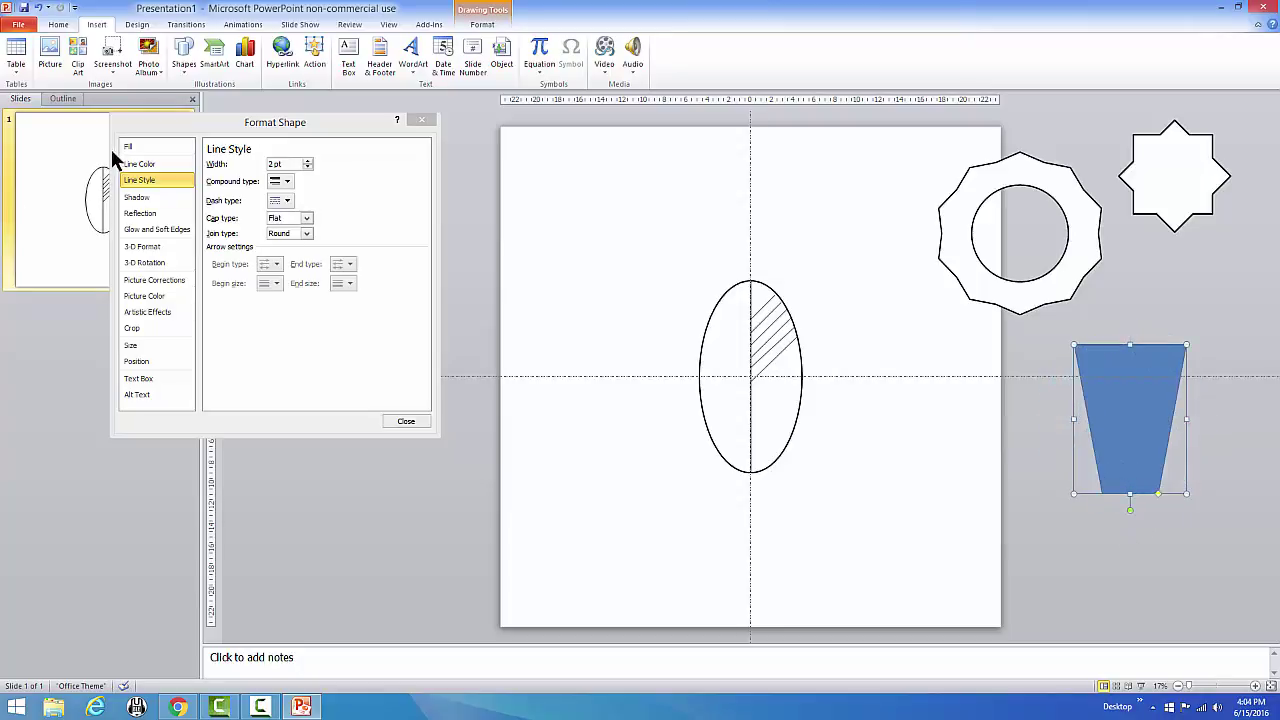
pyautogui.click(138, 346)
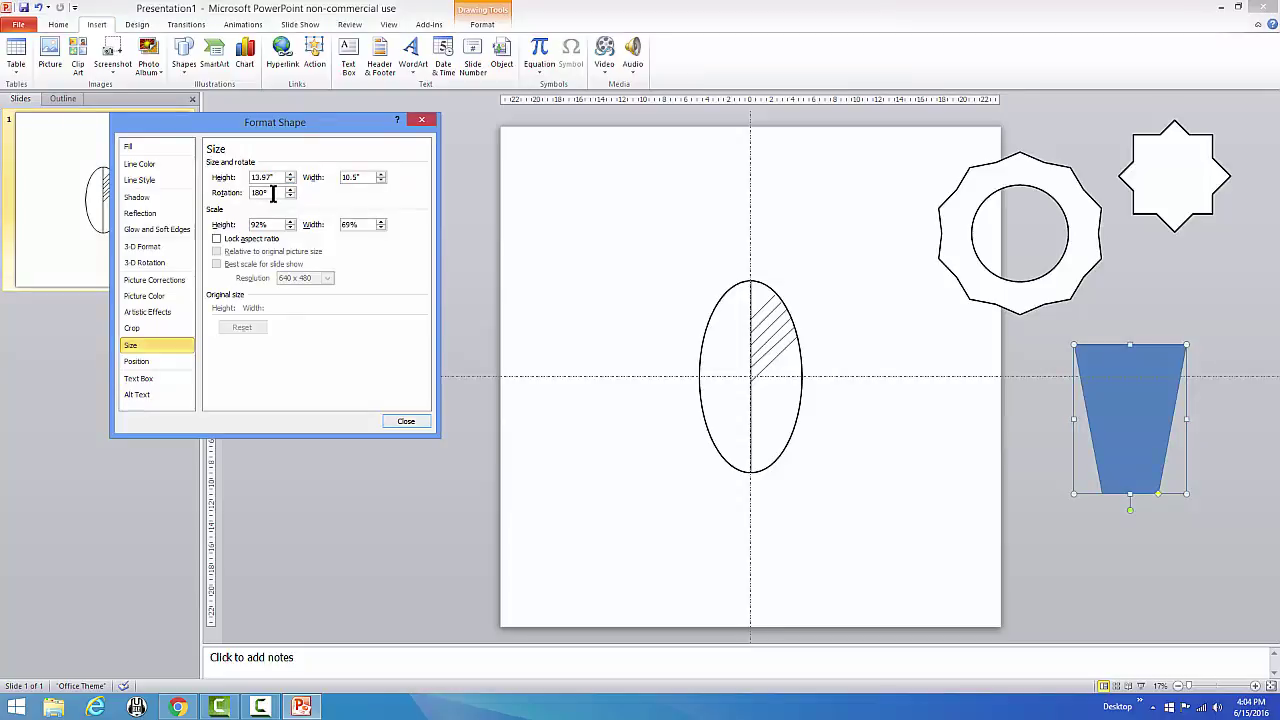
# Draw two circles beside the trapezoid, one about 4.9 inches and a smaller one below it about 2.9 inches in diameter.
pyautogui.click(186, 66)
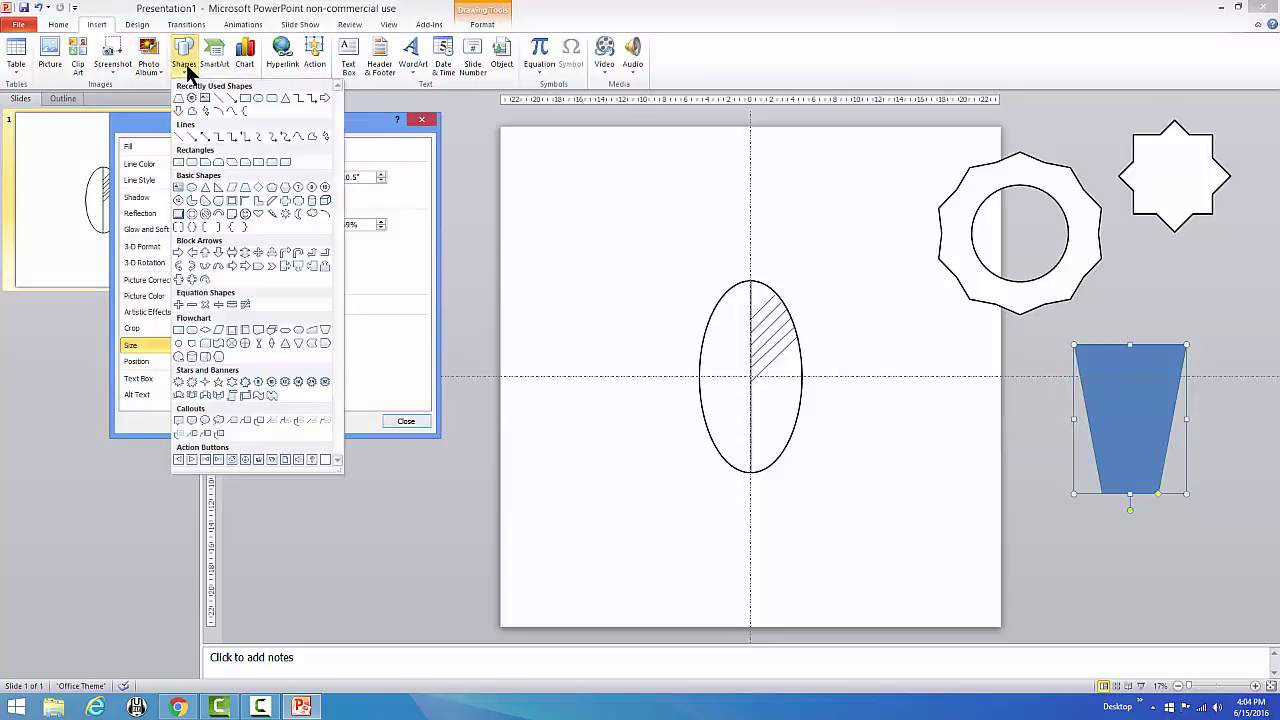
pyautogui.click(258, 98)
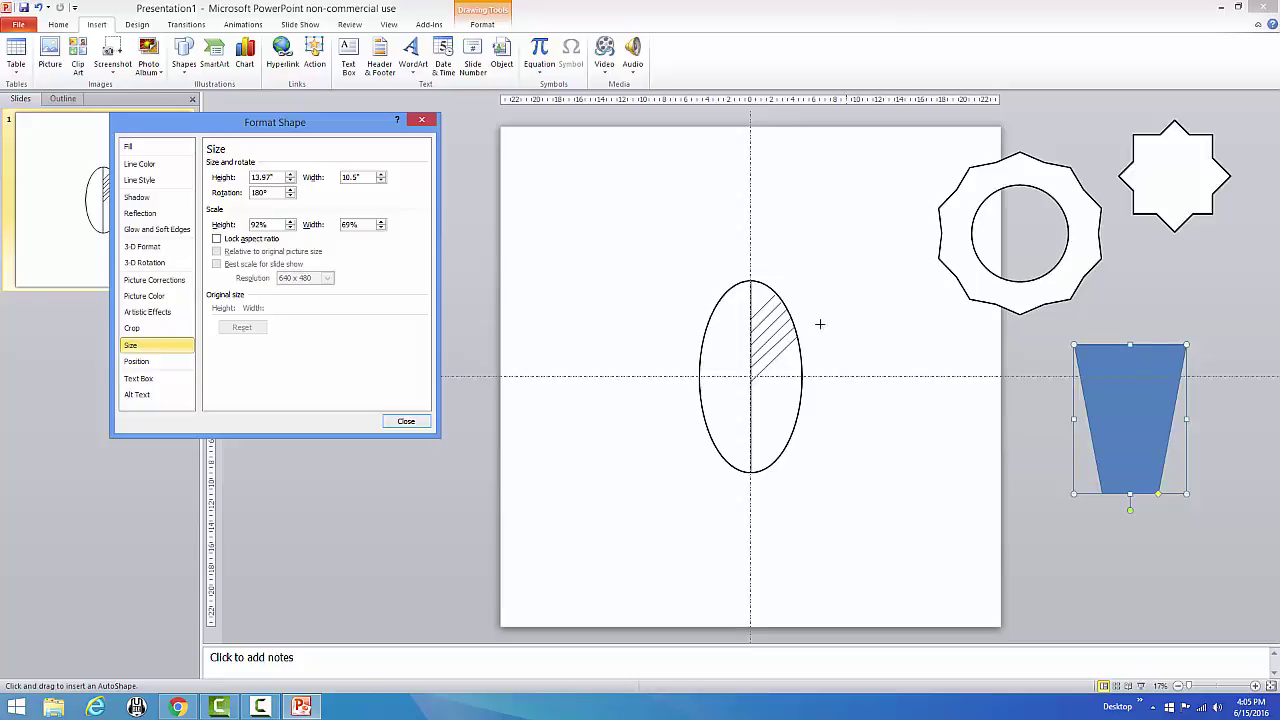
pyautogui.moveTo(998, 372); pyautogui.dragTo(1048, 419)
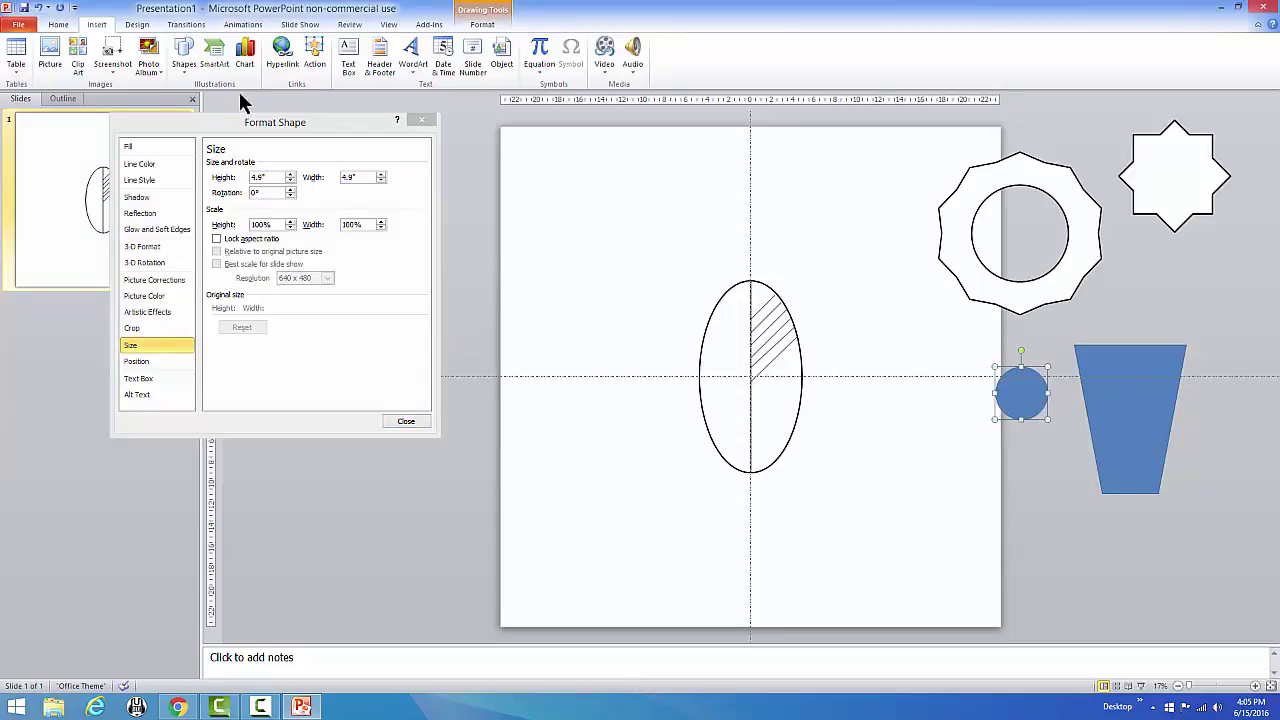
pyautogui.click(183, 60)
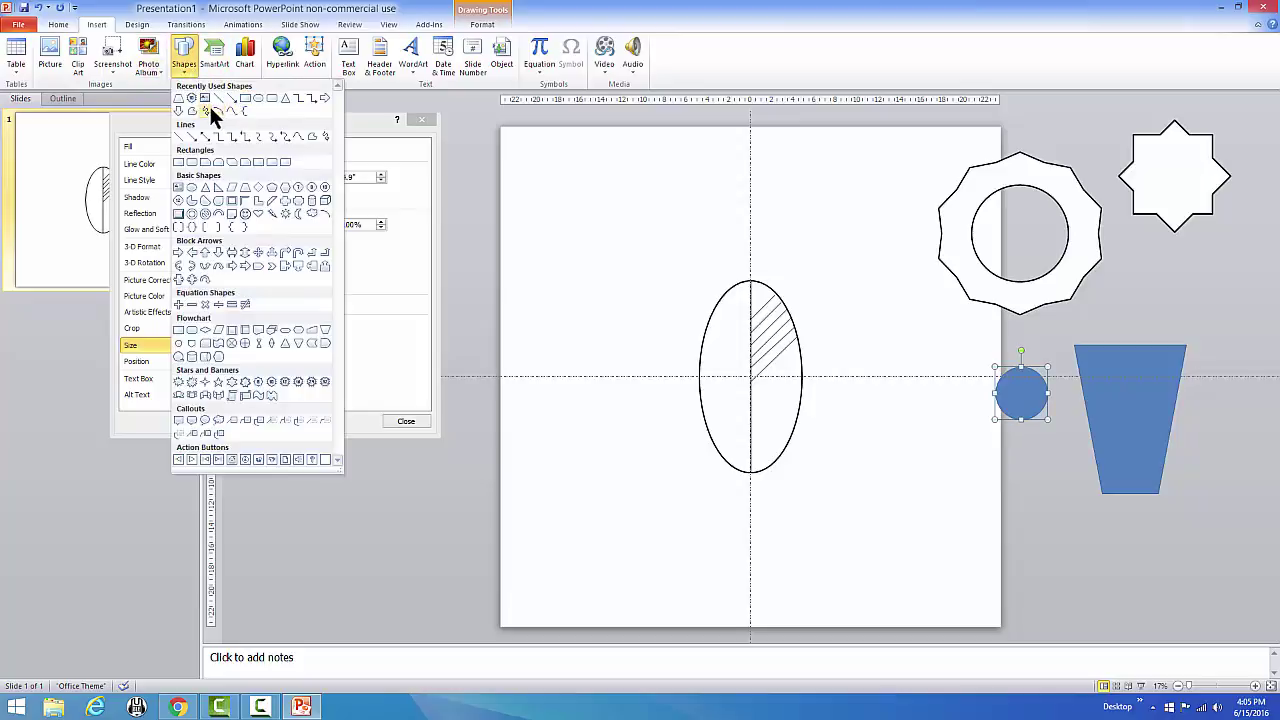
pyautogui.click(257, 98)
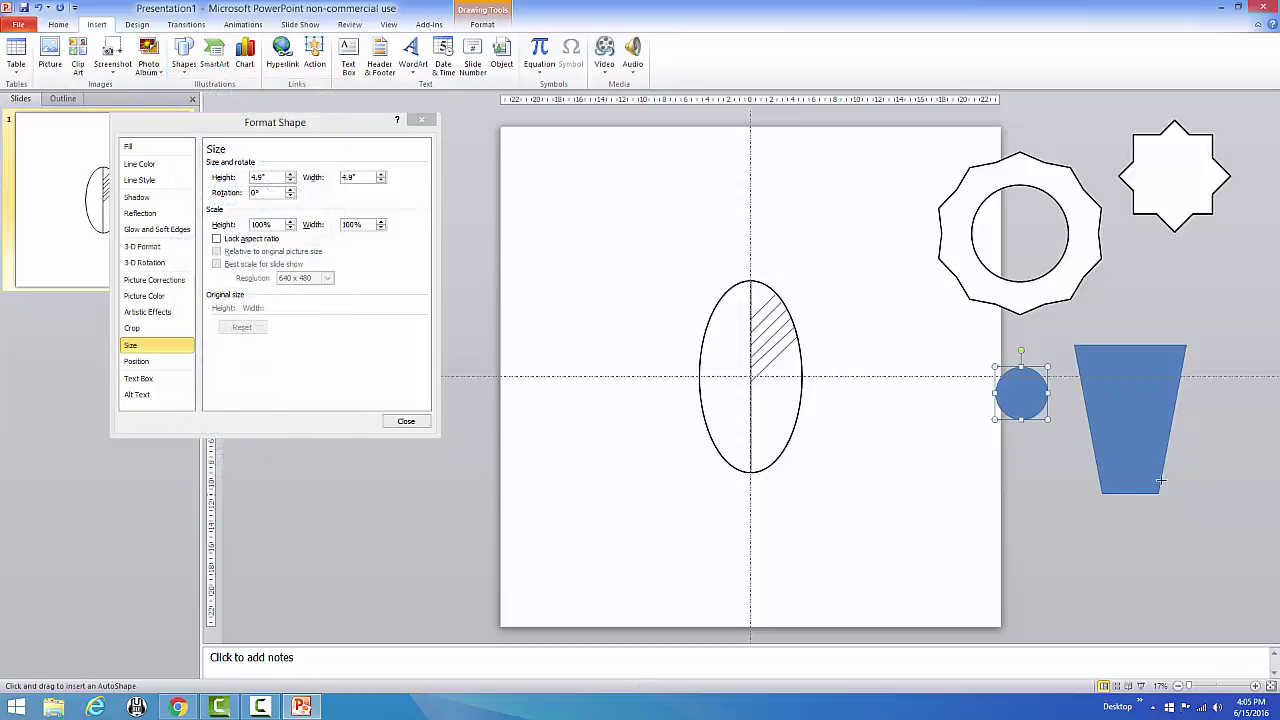
pyautogui.moveTo(1035, 441); pyautogui.dragTo(1066, 473)
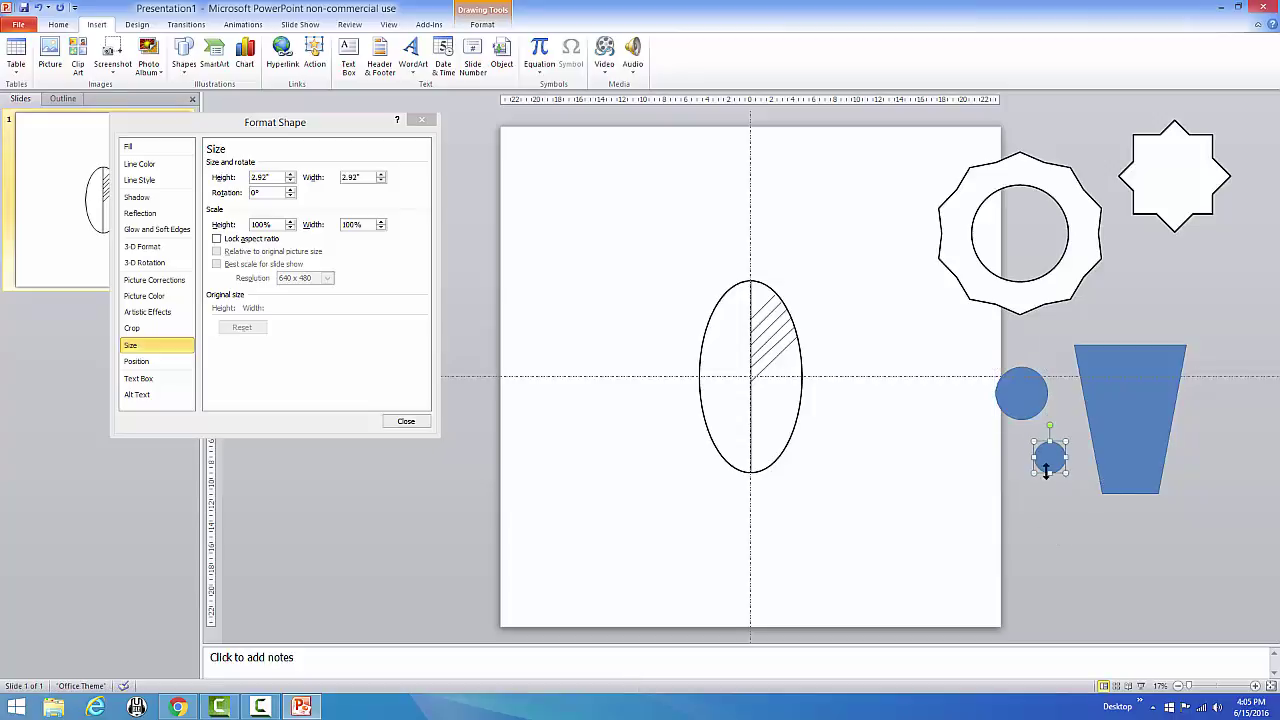
# Align the centers of the two circles so they sit in one vertical line.
pyautogui.keyDown('shift'); pyautogui.click(1028, 399); pyautogui.keyUp('shift')
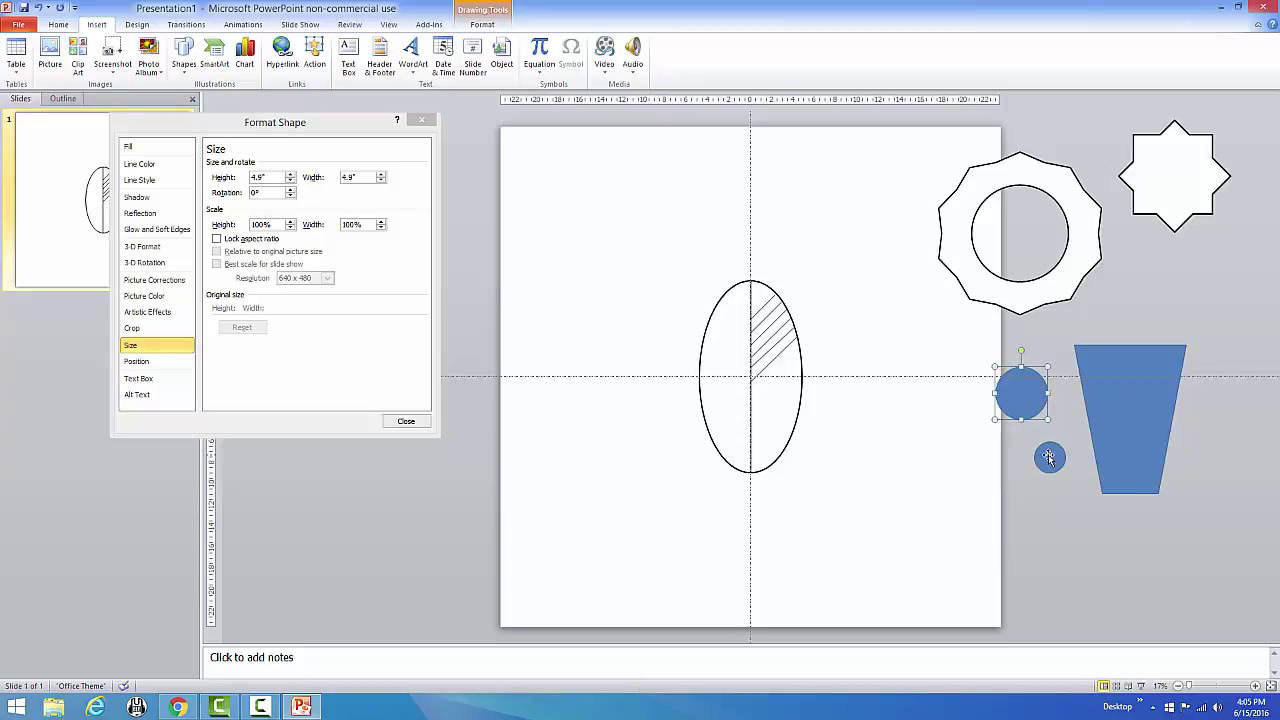
pyautogui.click(485, 24)
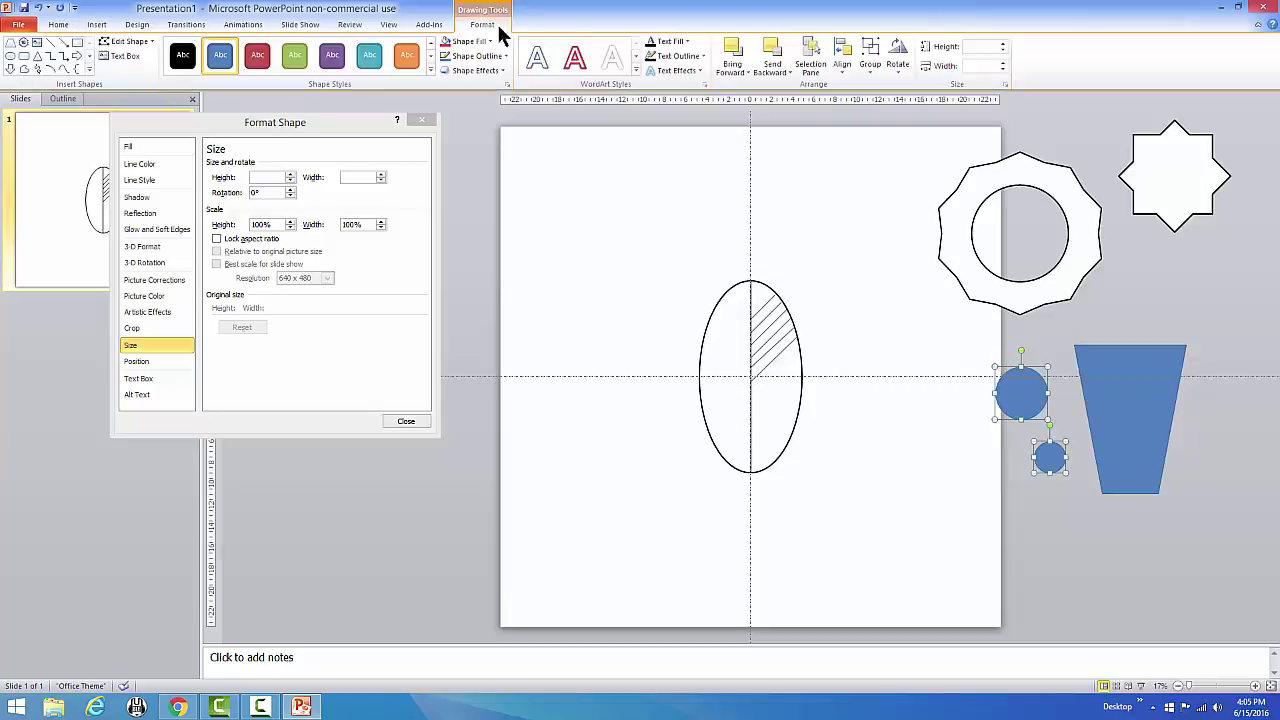
pyautogui.click(842, 64)
pyautogui.click(900, 97)
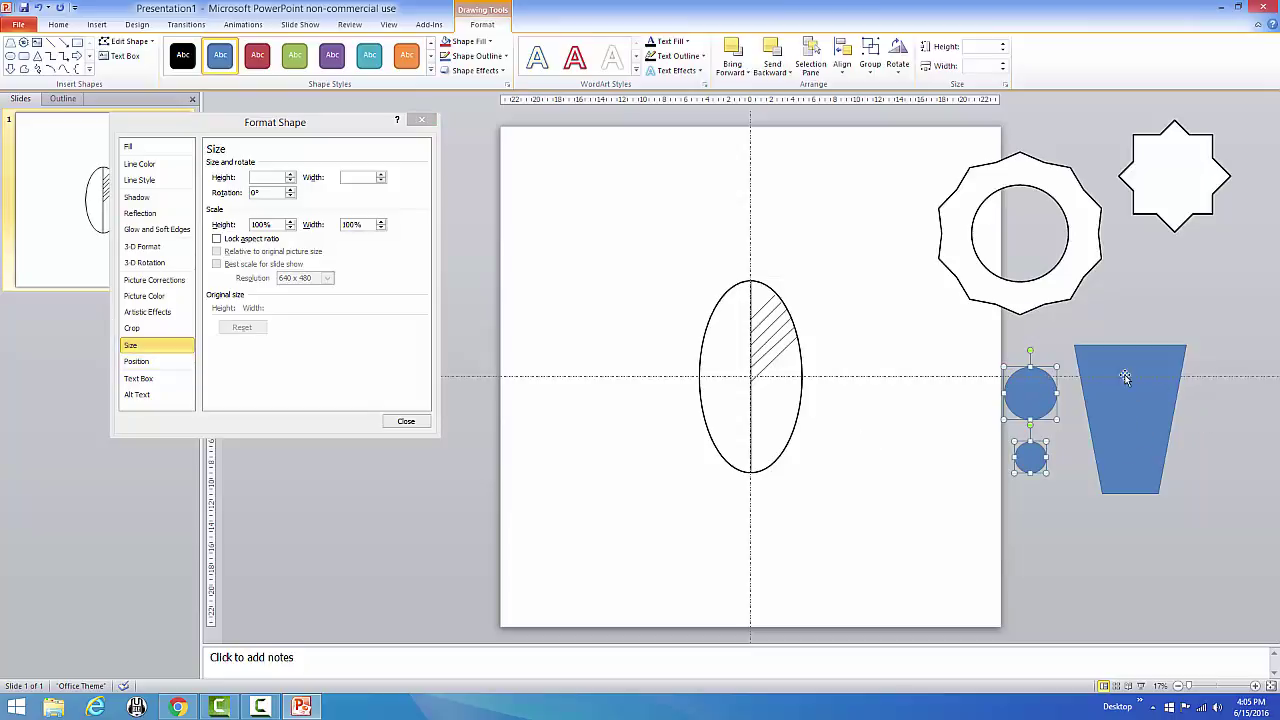
# Give both circles a black outline and a white solid fill.
pyautogui.click(139, 164)
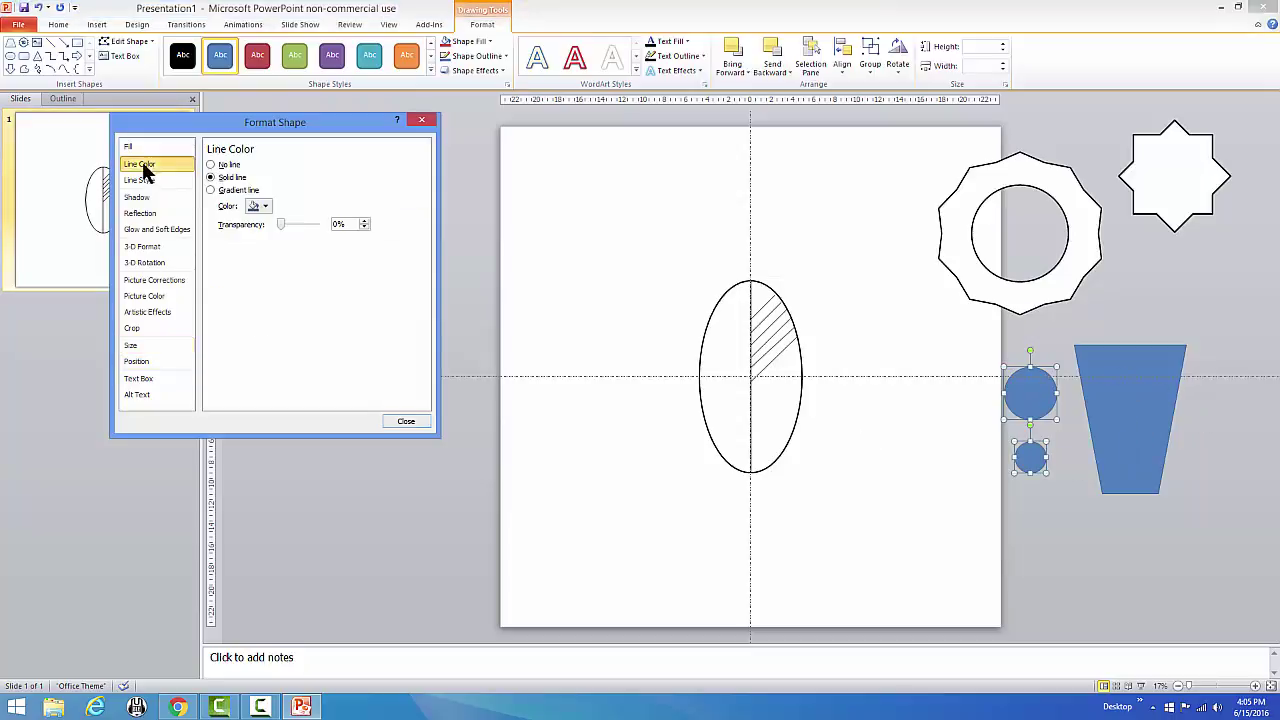
pyautogui.click(264, 208)
pyautogui.click(263, 235)
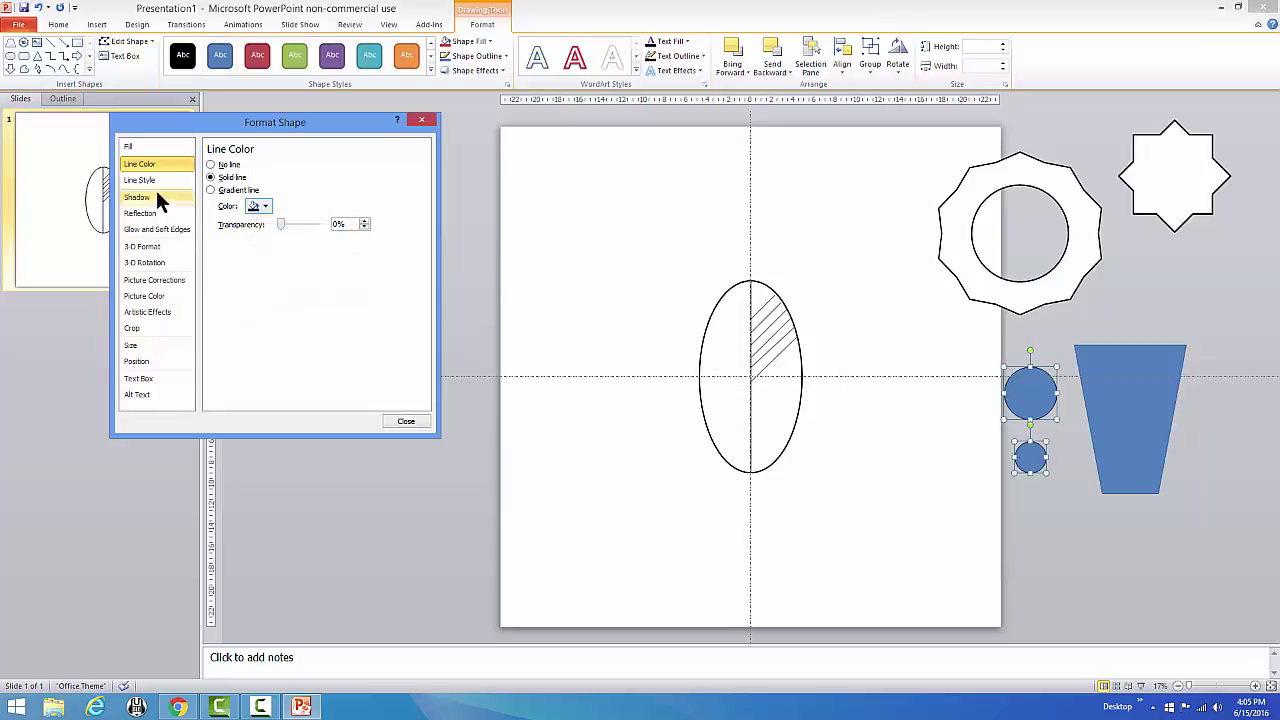
pyautogui.click(139, 180)
pyautogui.moveTo(286, 163); pyautogui.dragTo(245, 167)
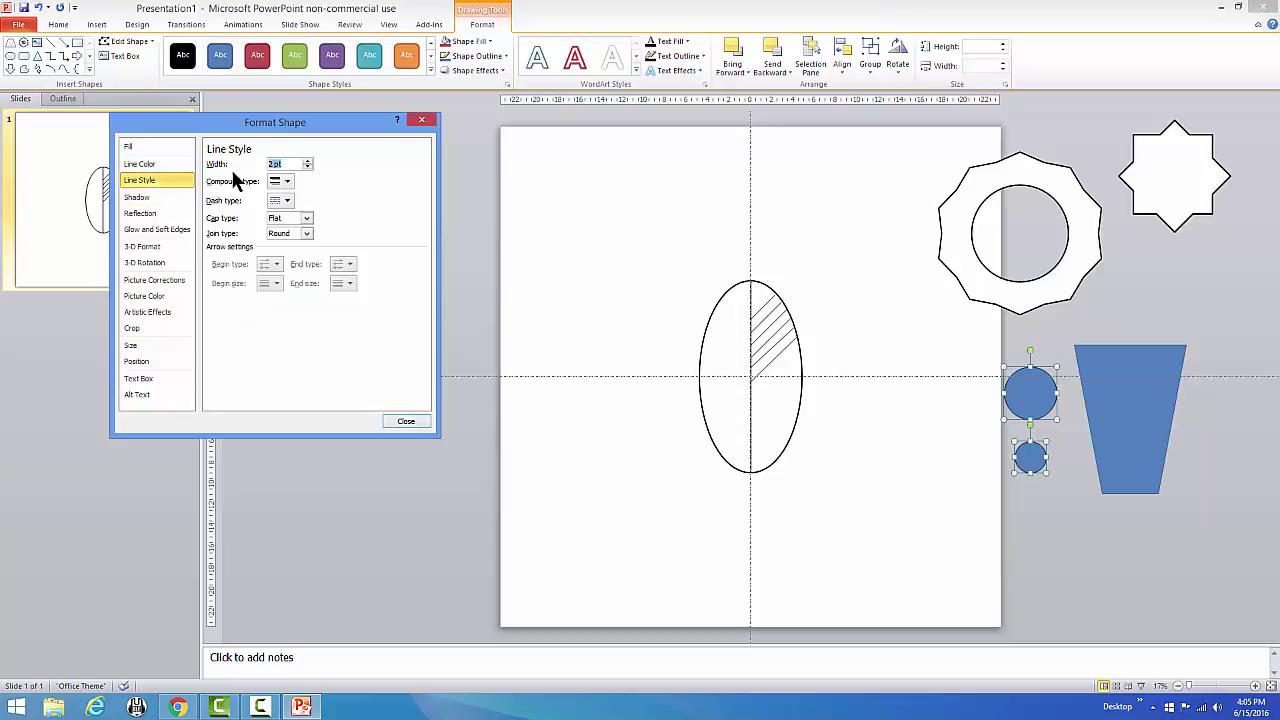
pyautogui.click(164, 145)
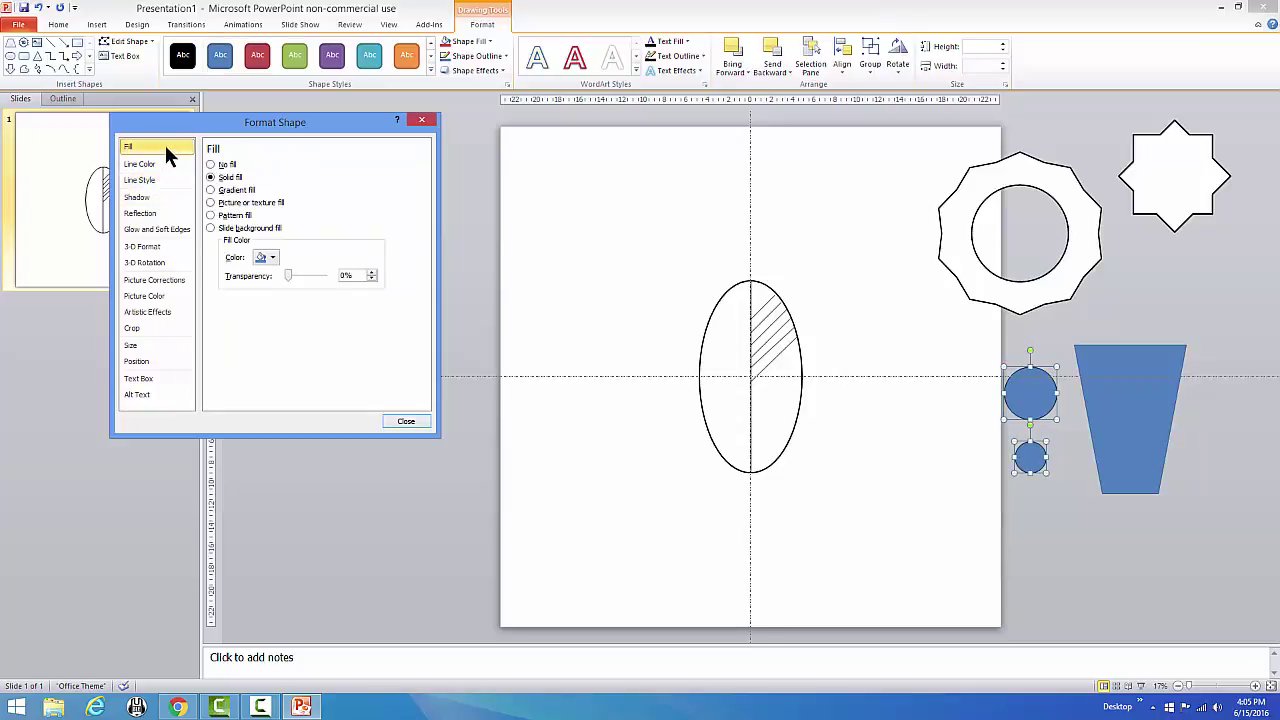
pyautogui.click(260, 258)
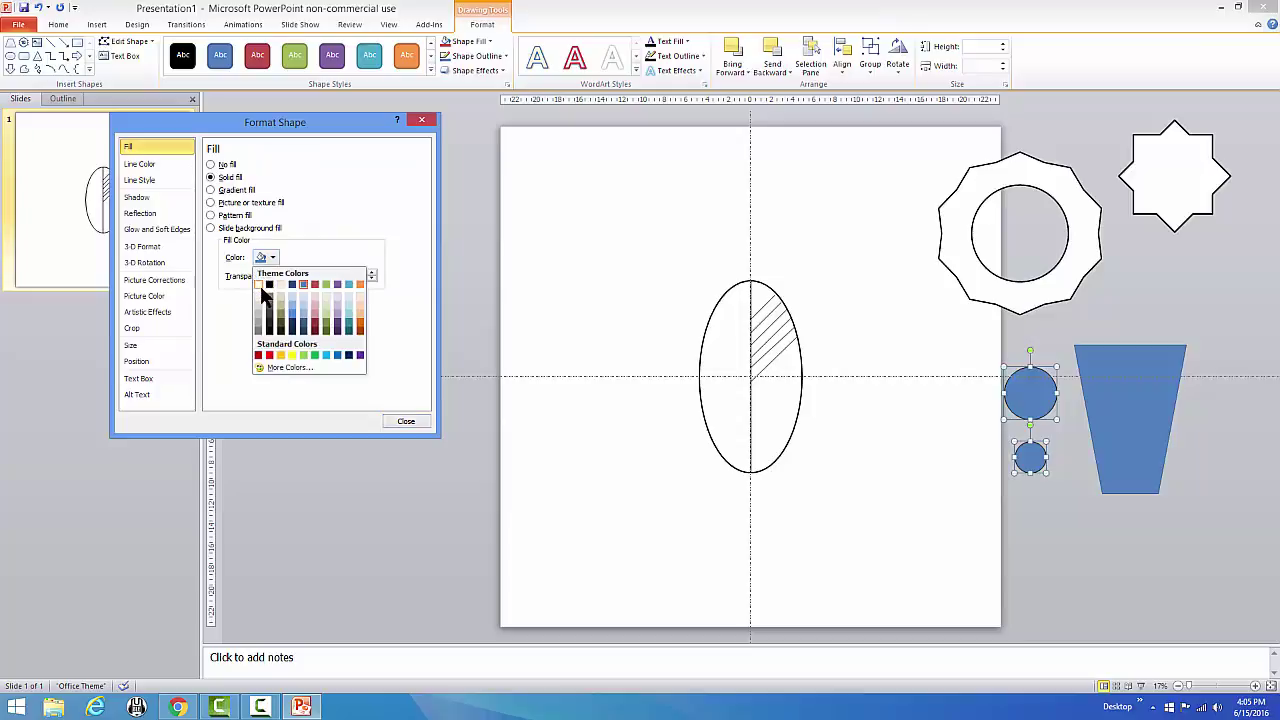
pyautogui.click(261, 289)
# Move both circles onto the trapezoid and center-align all three shapes.
pyautogui.moveTo(1037, 393); pyautogui.dragTo(1137, 387)
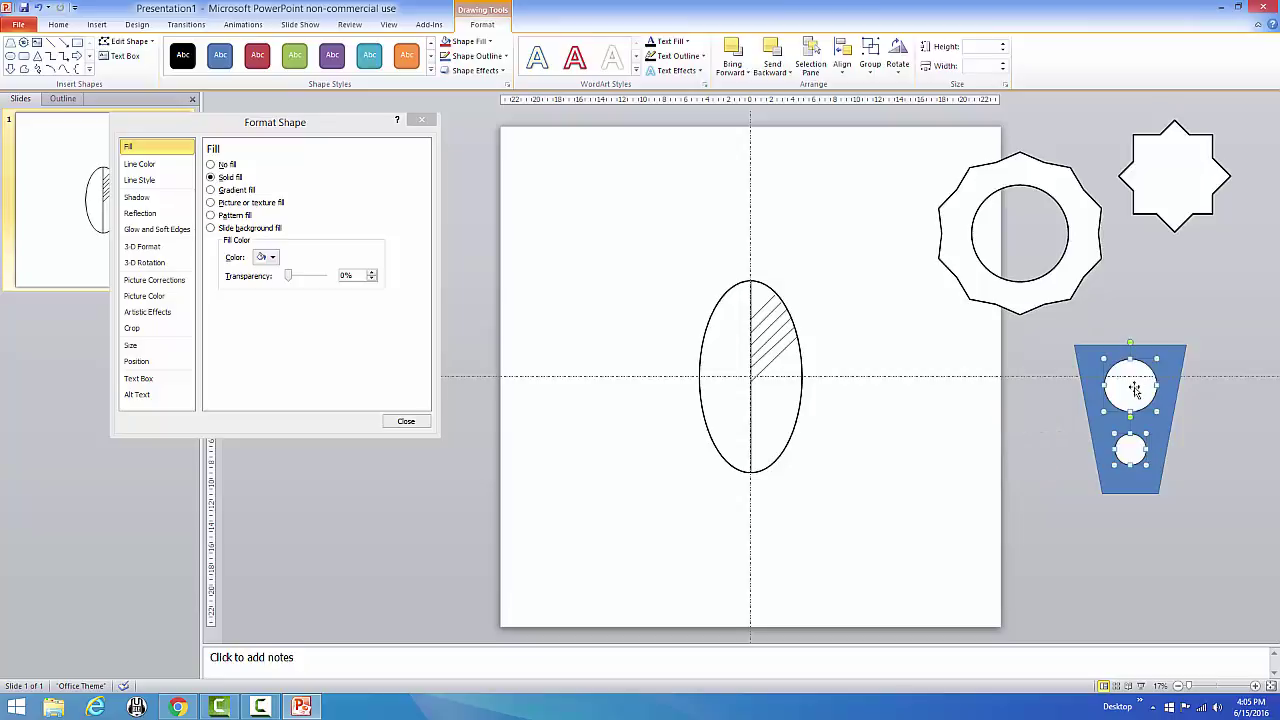
pyautogui.keyDown('shift'); pyautogui.click(1081, 355); pyautogui.keyUp('shift')
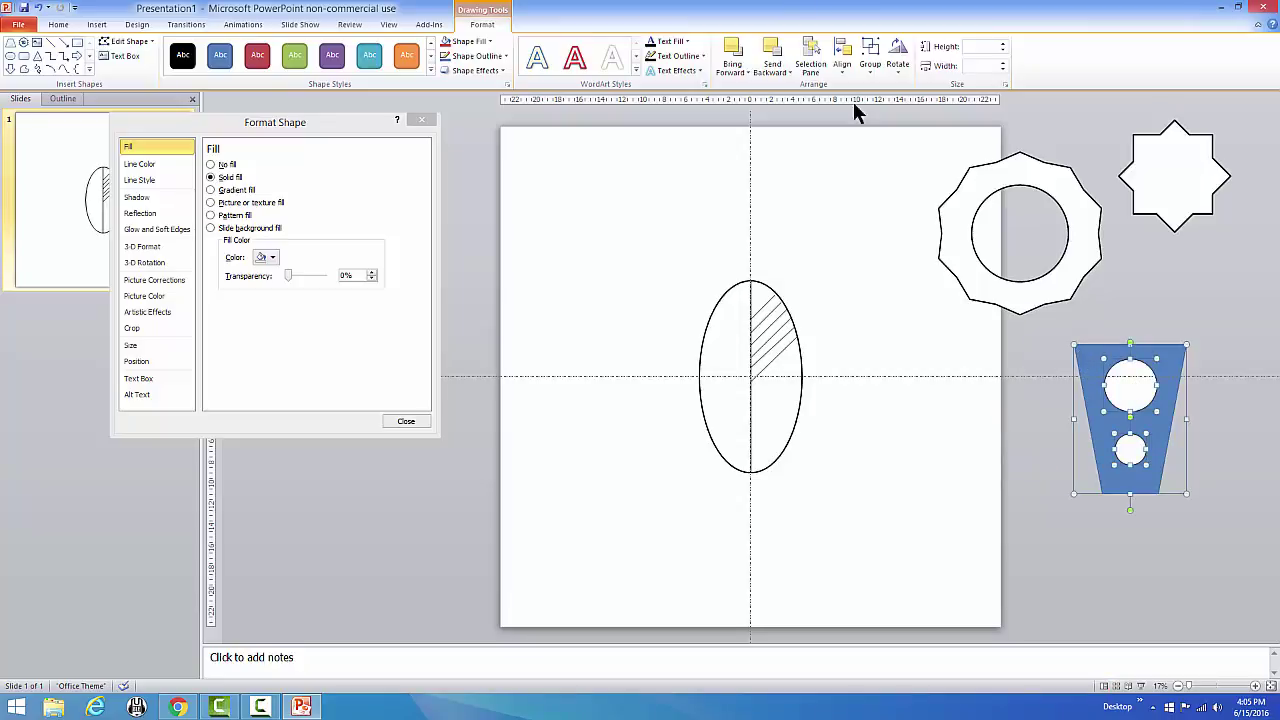
pyautogui.click(847, 62)
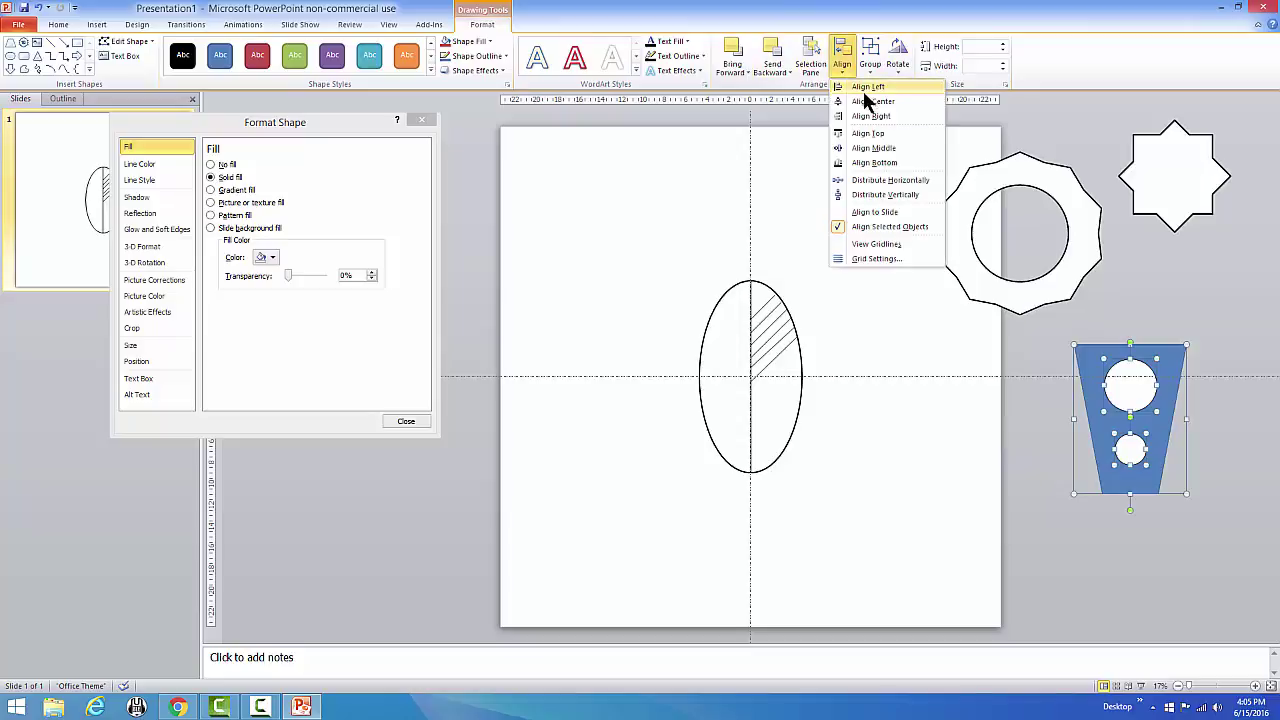
pyautogui.click(870, 106)
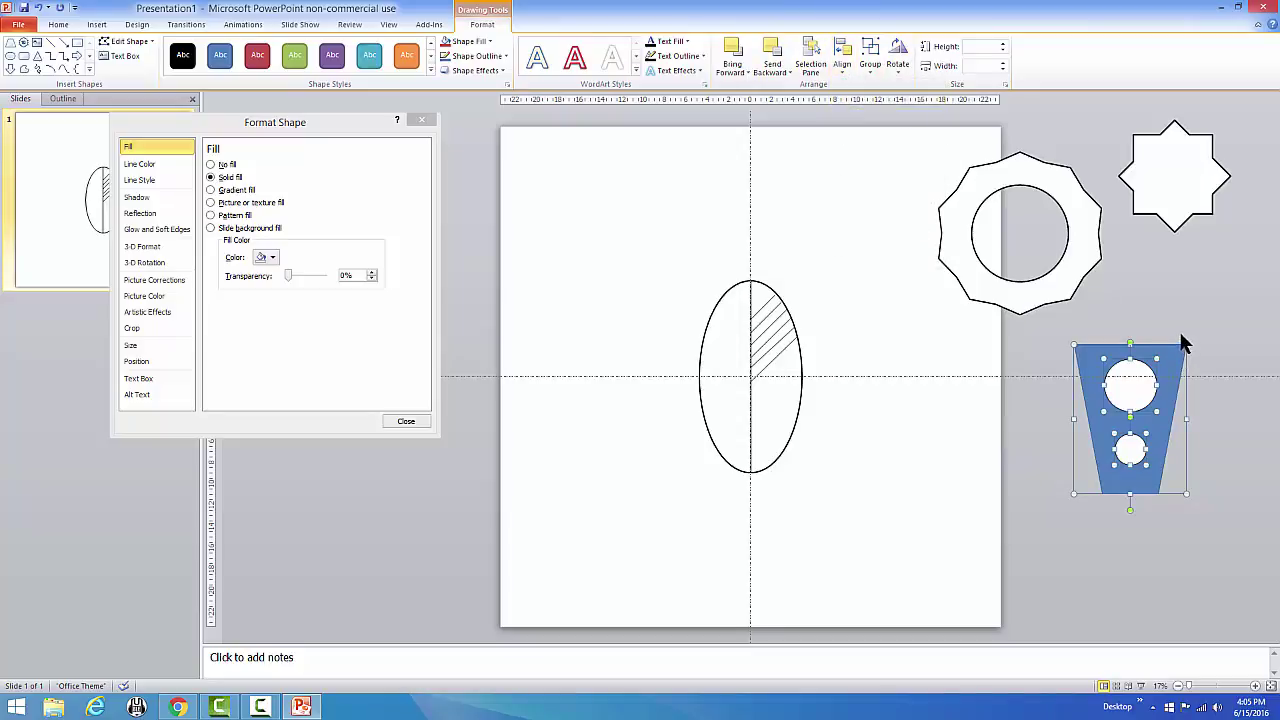
# Select the two circles first and the trapezoid last, and merge them with Shape Combine to cut two round holes.
pyautogui.click(1190, 300)
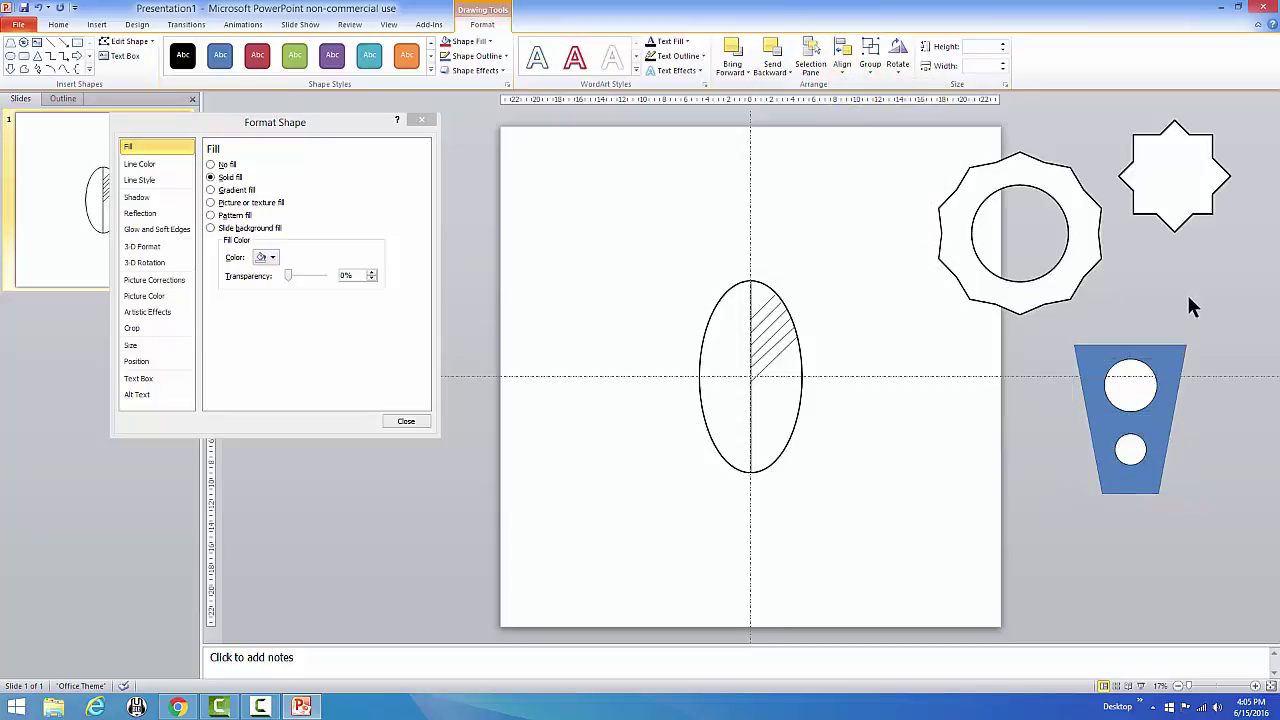
pyautogui.click(1131, 457)
pyautogui.keyDown('shift'); pyautogui.click(1138, 396); pyautogui.keyUp('shift')
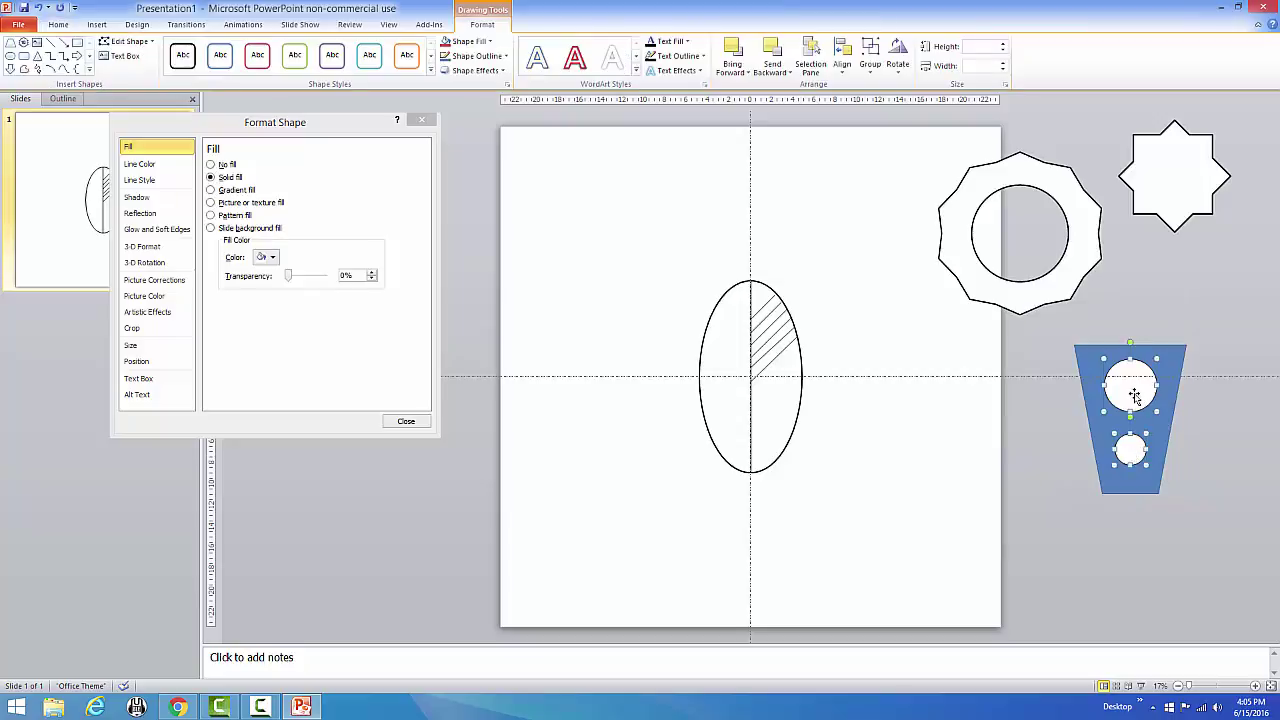
pyautogui.keyDown('shift'); pyautogui.click(1084, 360); pyautogui.keyUp('shift')
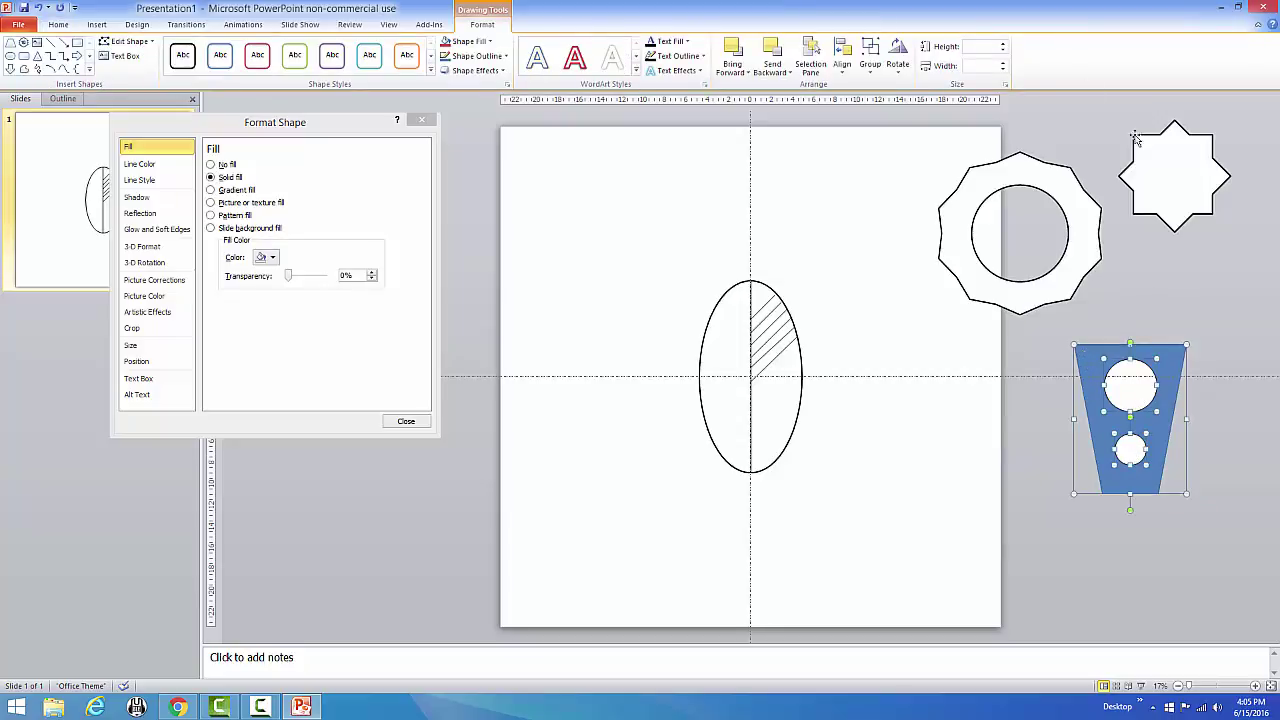
pyautogui.click(133, 25)
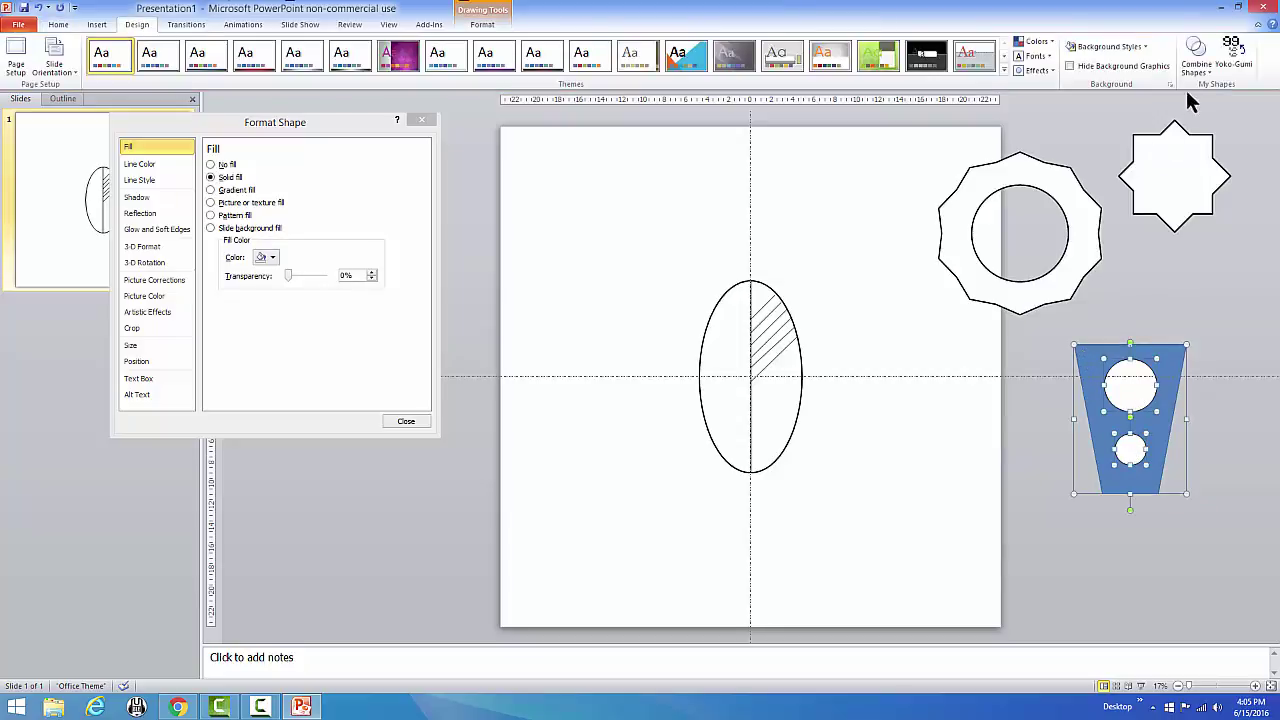
pyautogui.click(1197, 62)
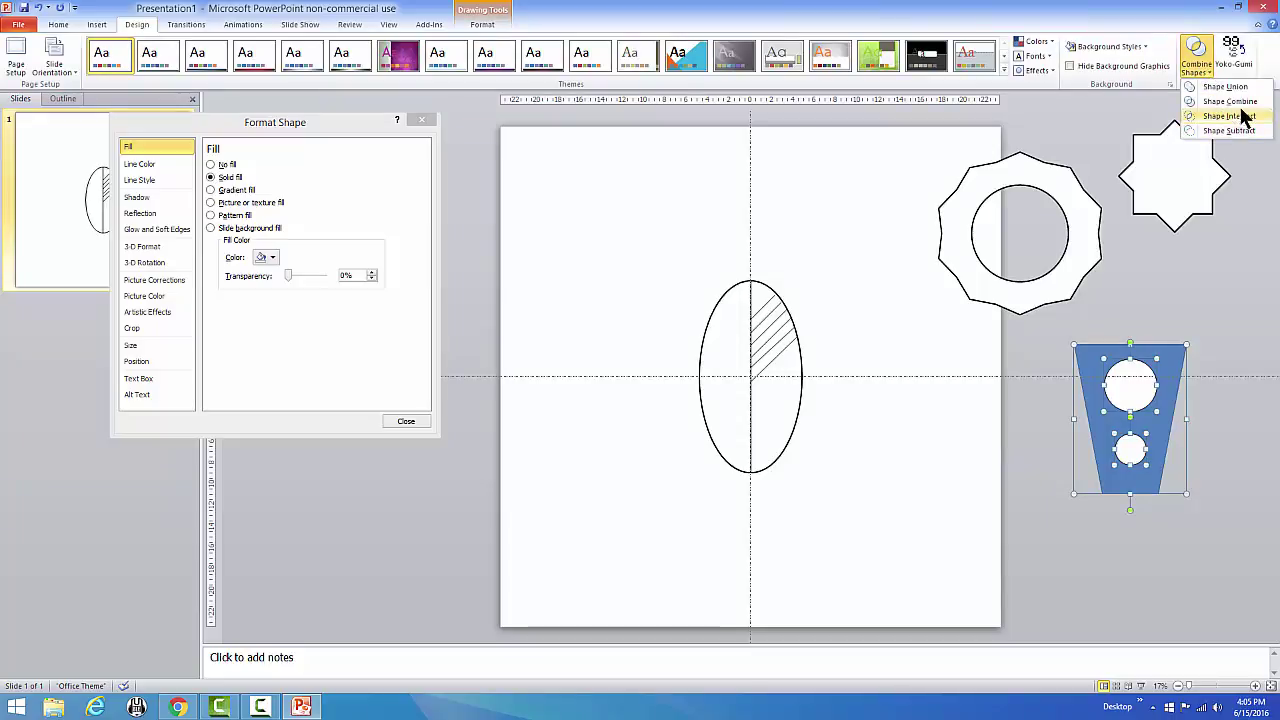
pyautogui.click(1224, 101)
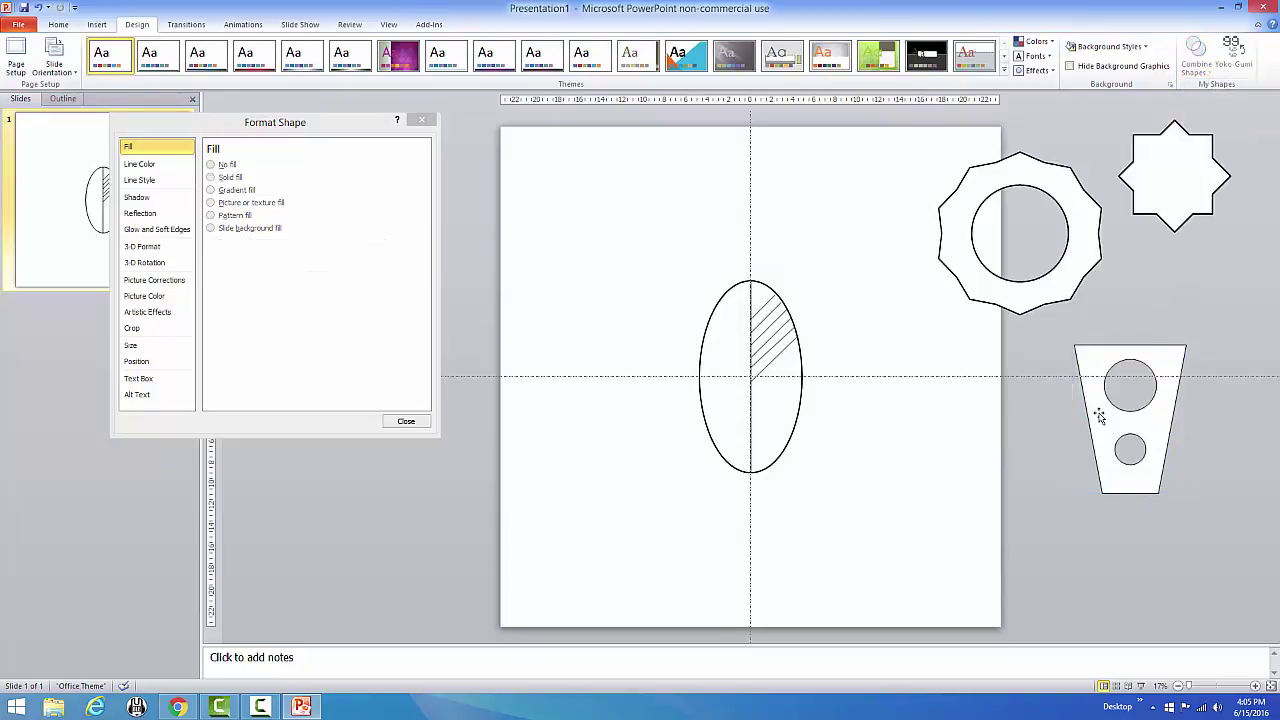
# Move the merged trapezoid up toward the star and set its outline width to 10 pt, leaving nothing selected.
pyautogui.moveTo(1099, 404); pyautogui.dragTo(1129, 352)
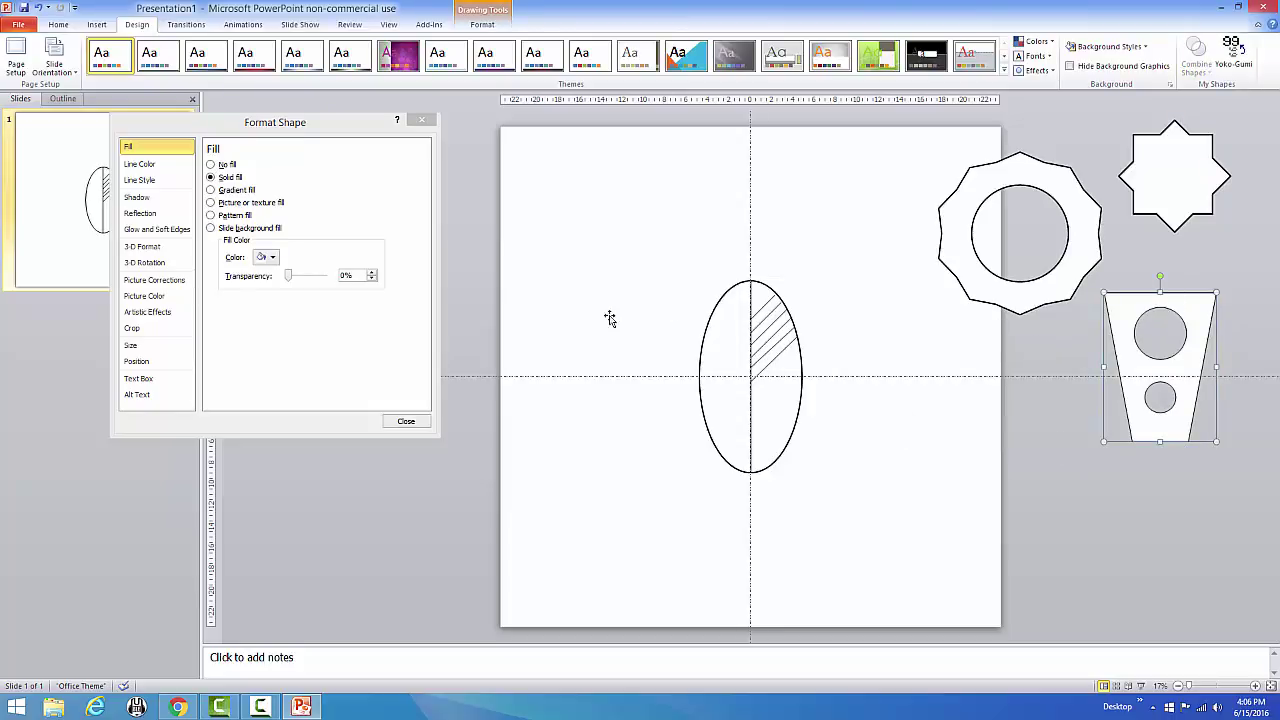
pyautogui.click(145, 180)
pyautogui.tripleClick(289, 165)
pyautogui.write('10')
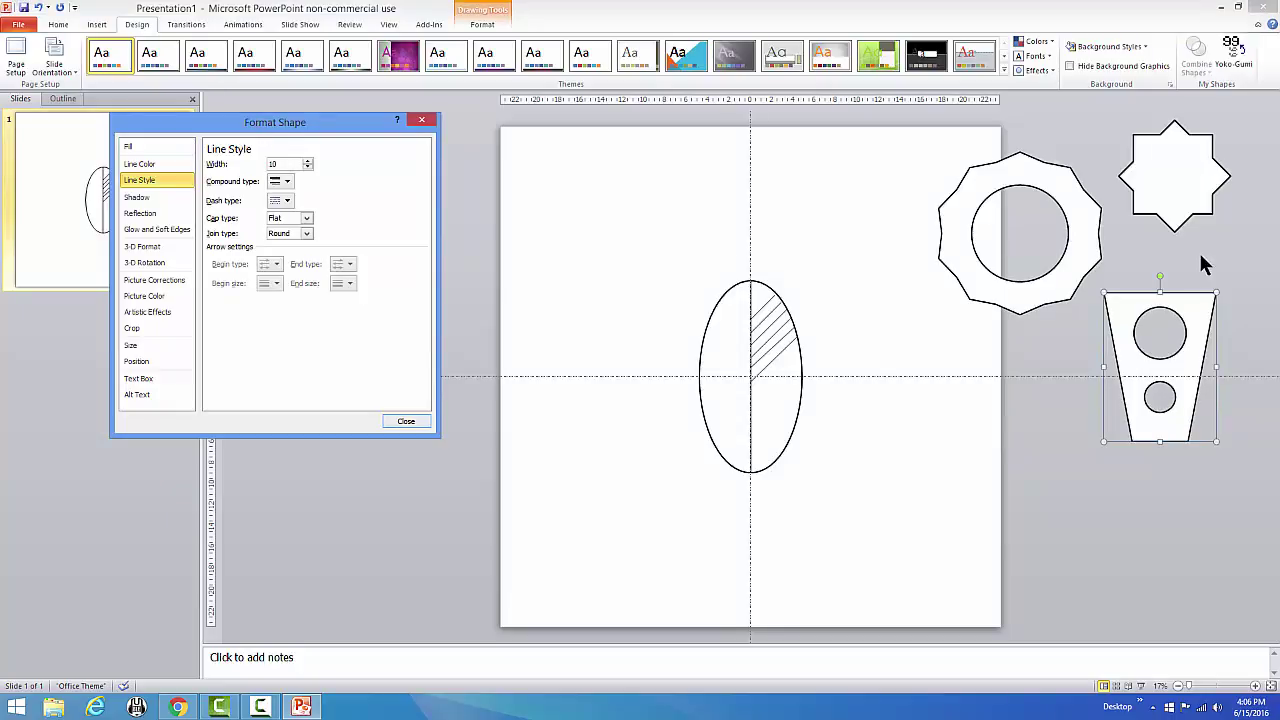
pyautogui.click(1194, 258)
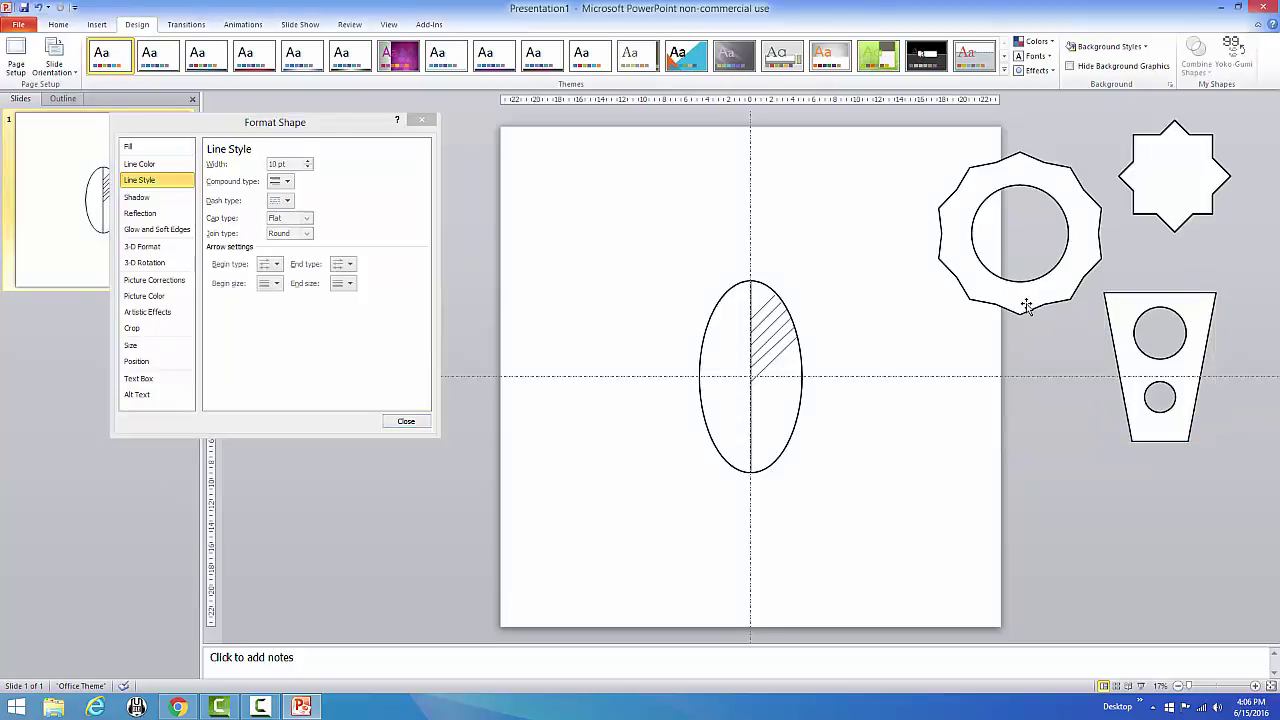
# Shift the star and trapezoid closer to the slide and place the scalloped ring over the slide's upper right edge.
pyautogui.moveTo(1026, 302); pyautogui.dragTo(1013, 260)
pyautogui.click(1144, 194)
pyautogui.moveTo(1144, 194); pyautogui.dragTo(1133, 198)
pyautogui.moveTo(1118, 309); pyautogui.dragTo(1062, 288)
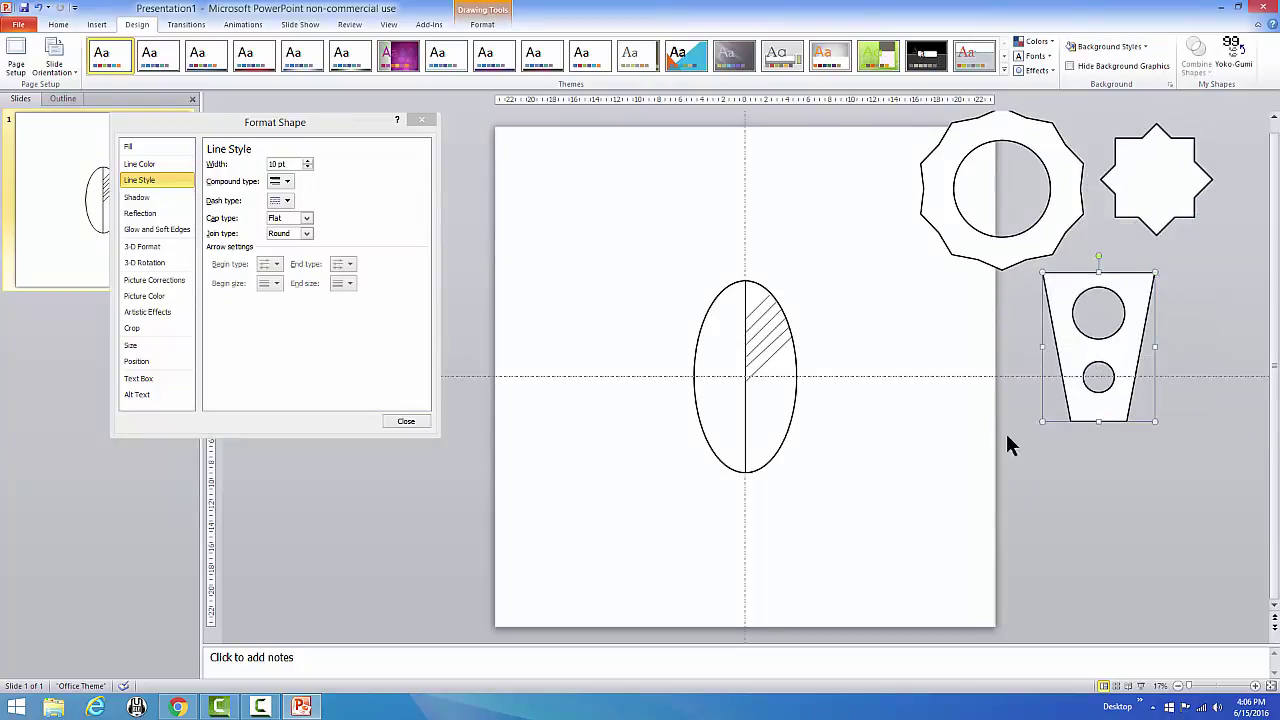
pyautogui.click(1055, 474)
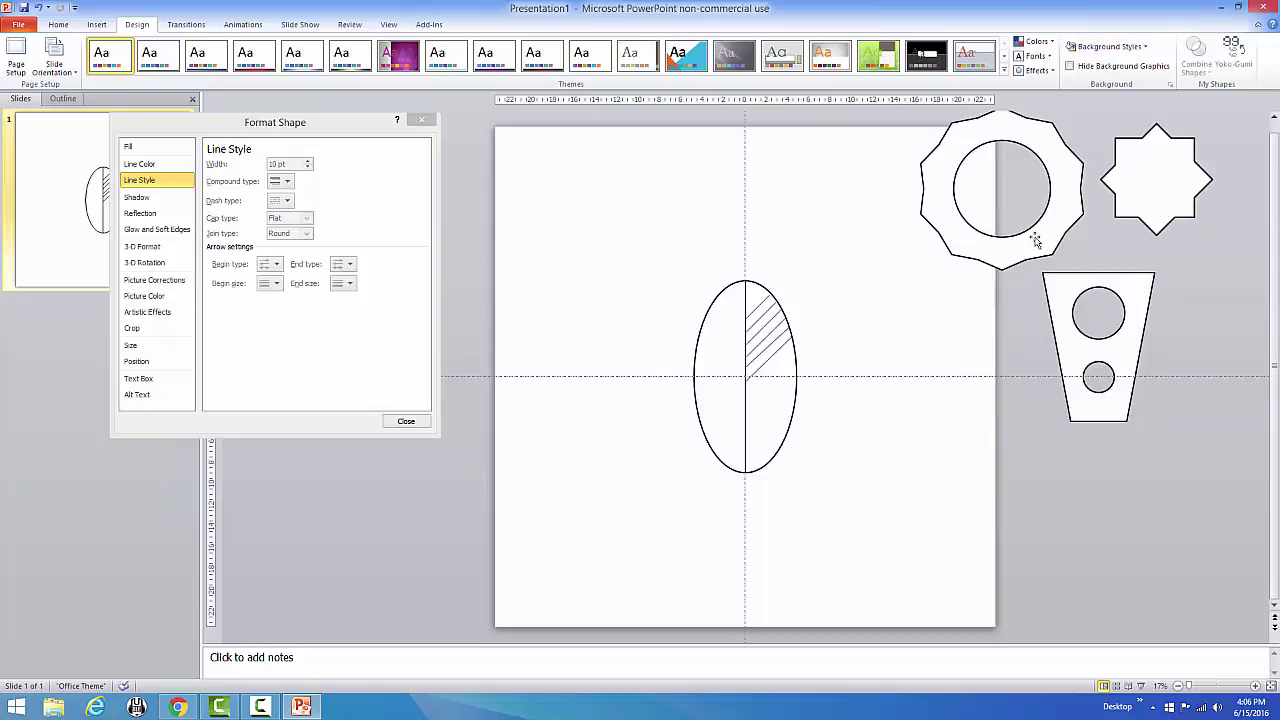
pyautogui.moveTo(1047, 243); pyautogui.dragTo(1020, 276)
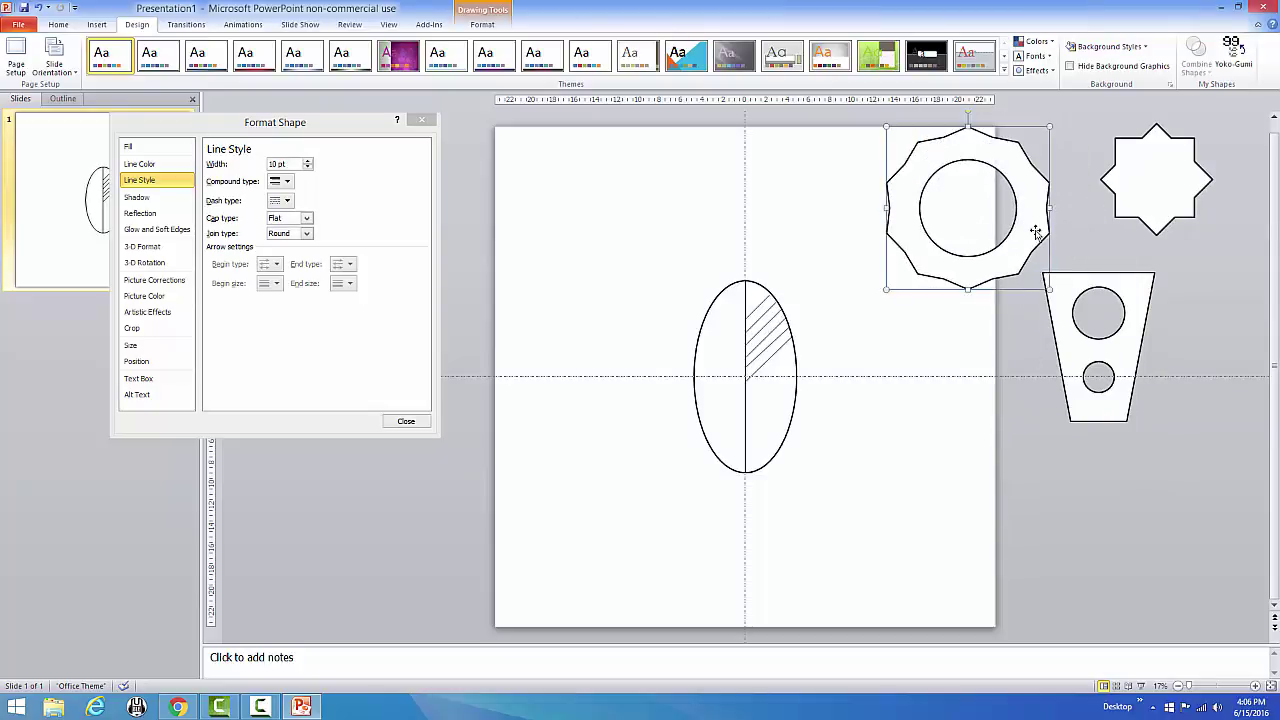
pyautogui.moveTo(1030, 232); pyautogui.dragTo(1016, 236)
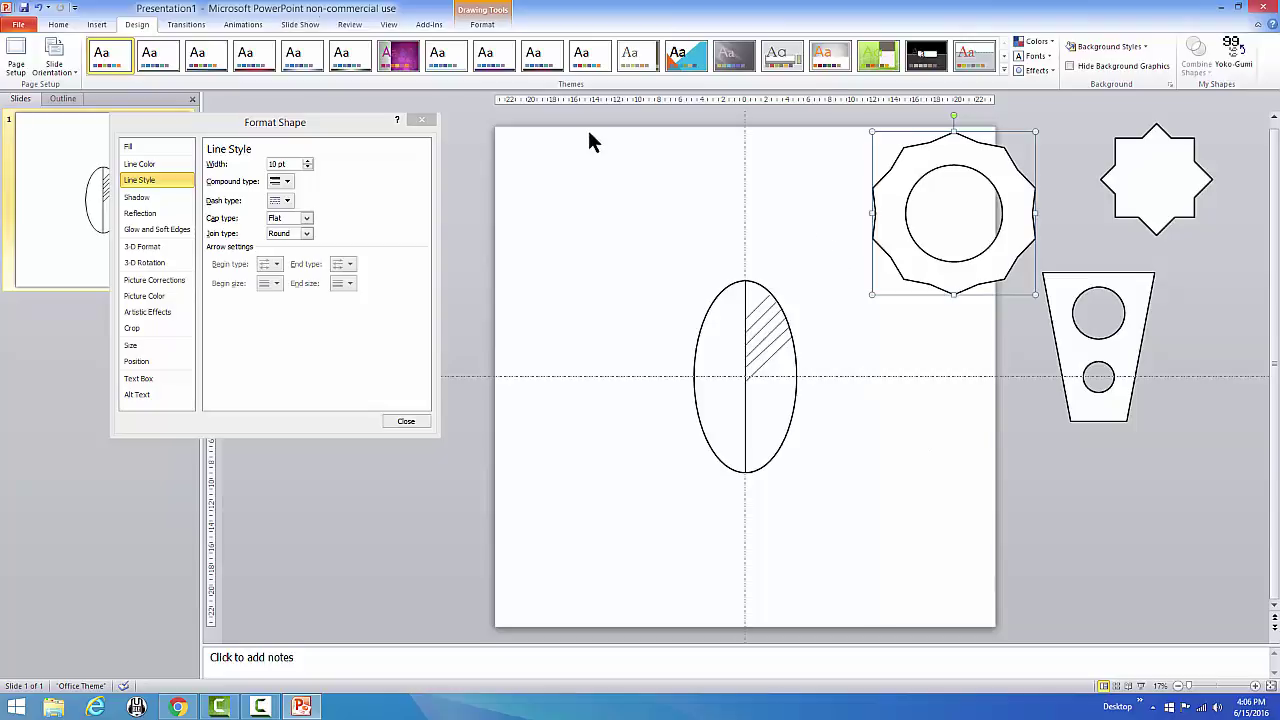
# Save the presentation in the Pictures folder as a PowerPoint Presentation named MANDALA_TRAINING_01.
pyautogui.click(17, 25)
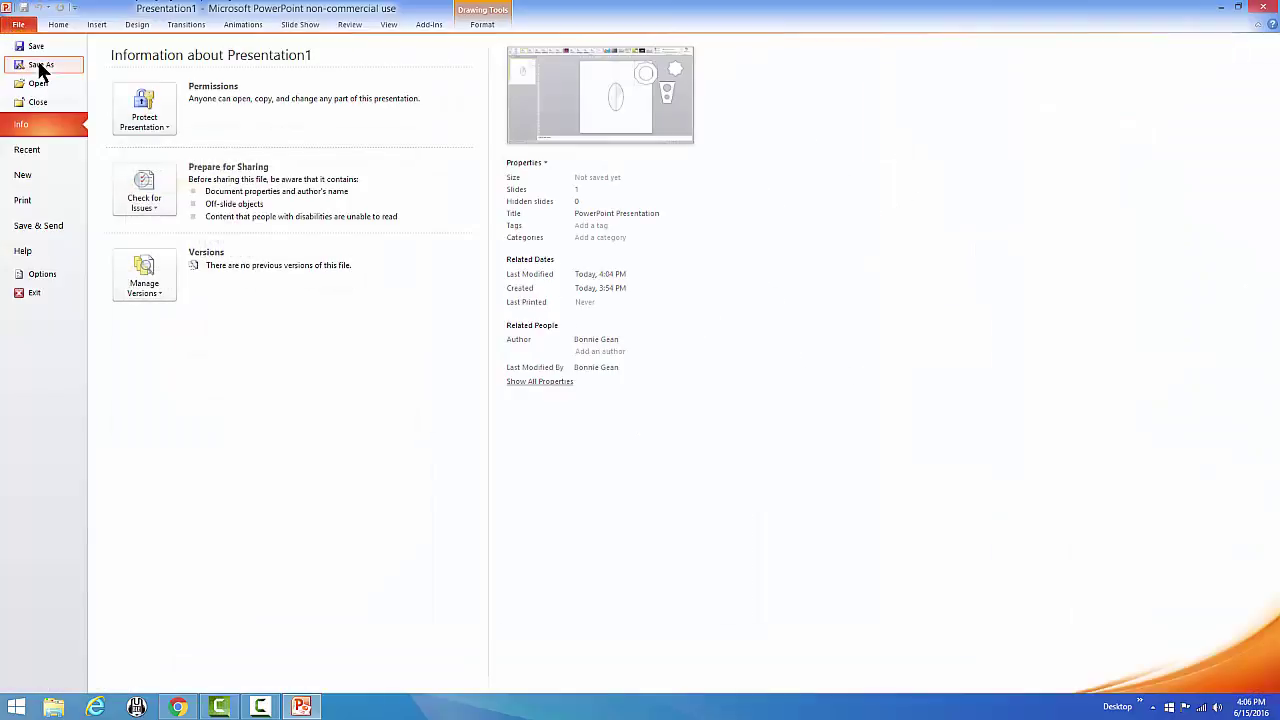
pyautogui.click(40, 66)
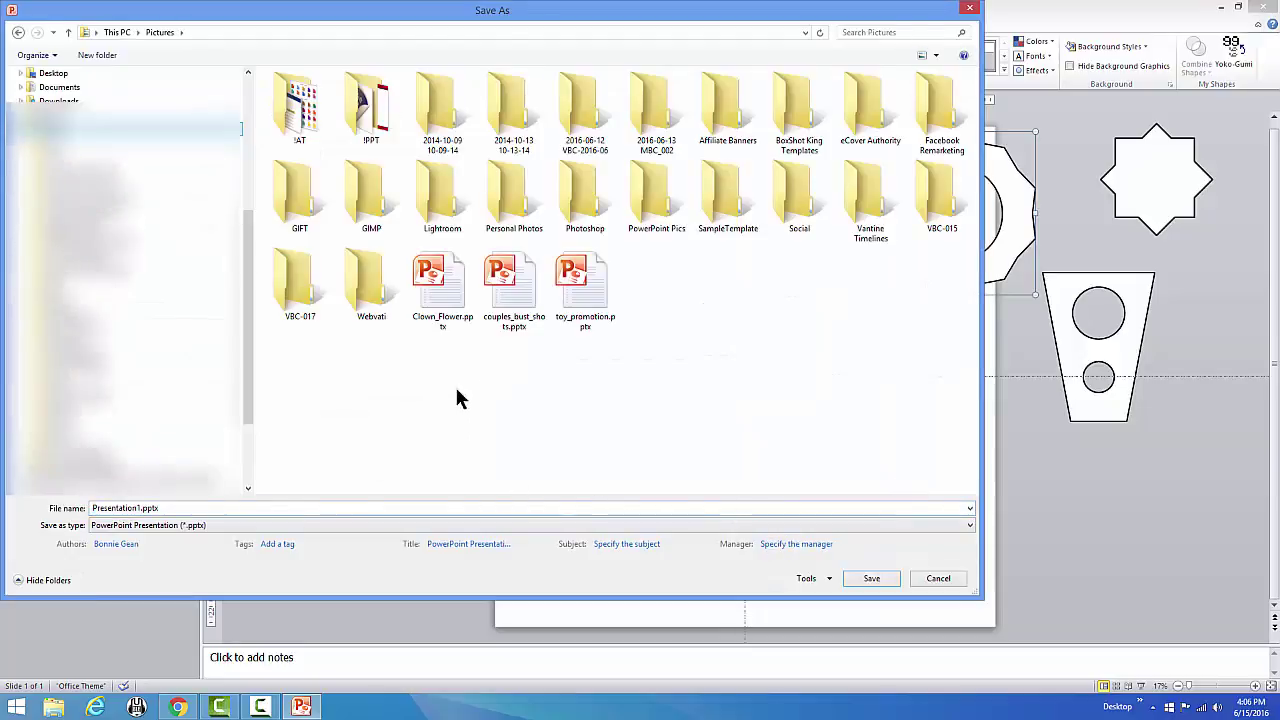
pyautogui.moveTo(682, 20); pyautogui.dragTo(878, 31)
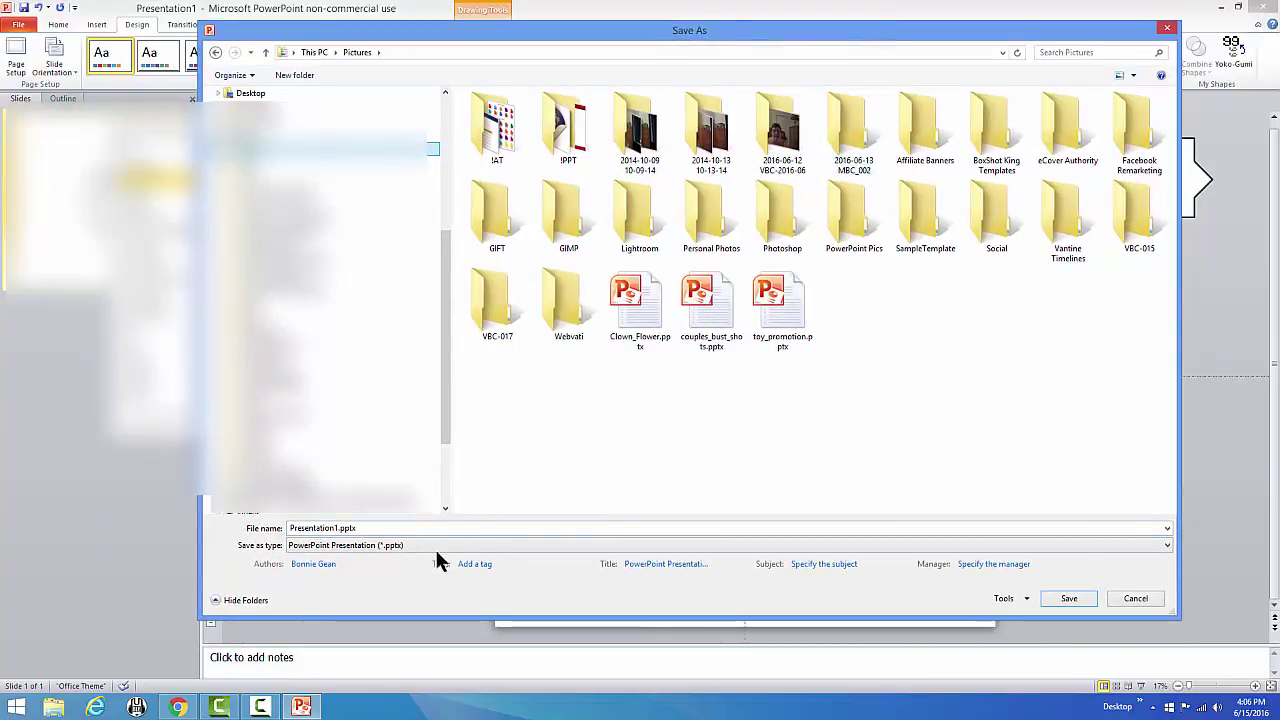
pyautogui.click(377, 527)
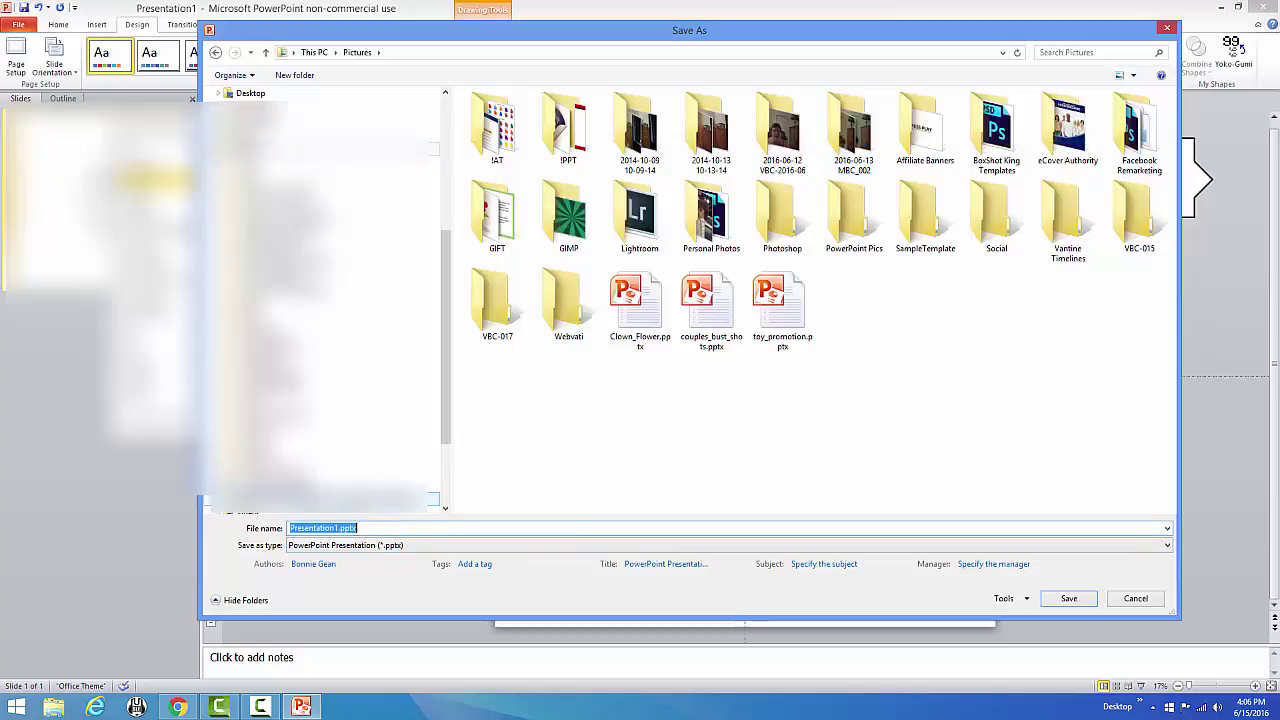
pyautogui.write('MANDALA')
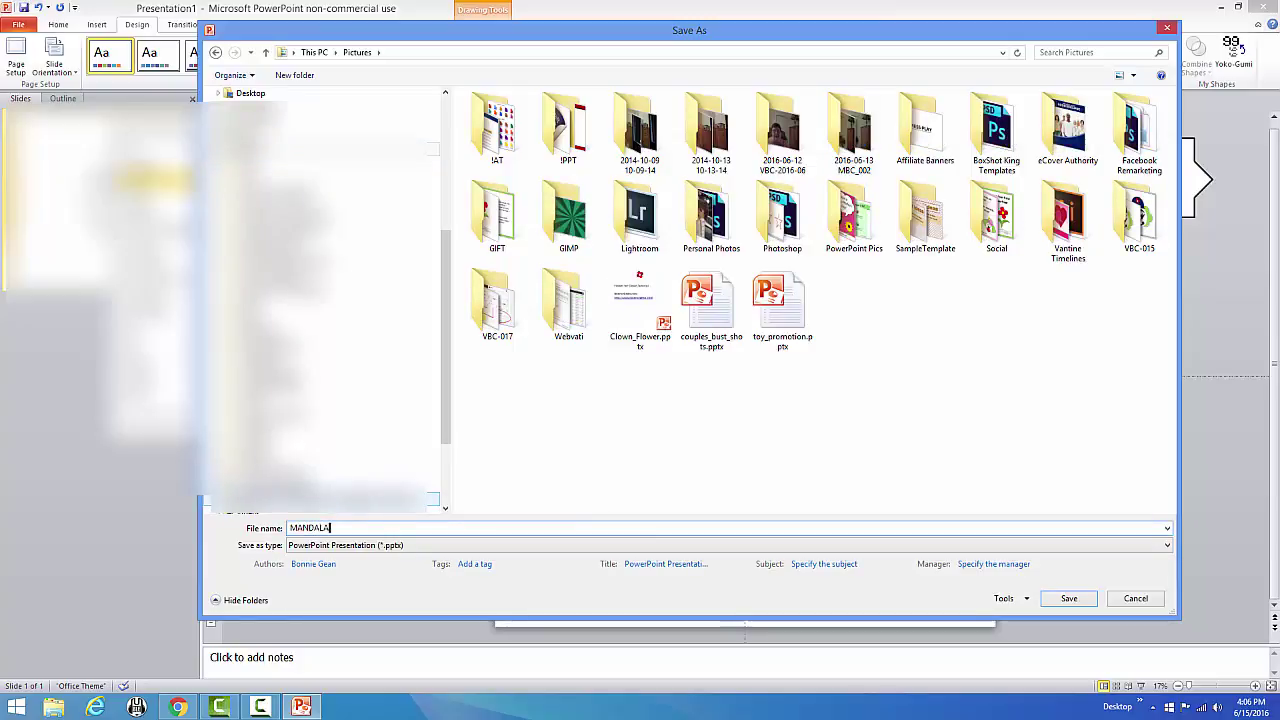
pyautogui.write('_TRAINING')
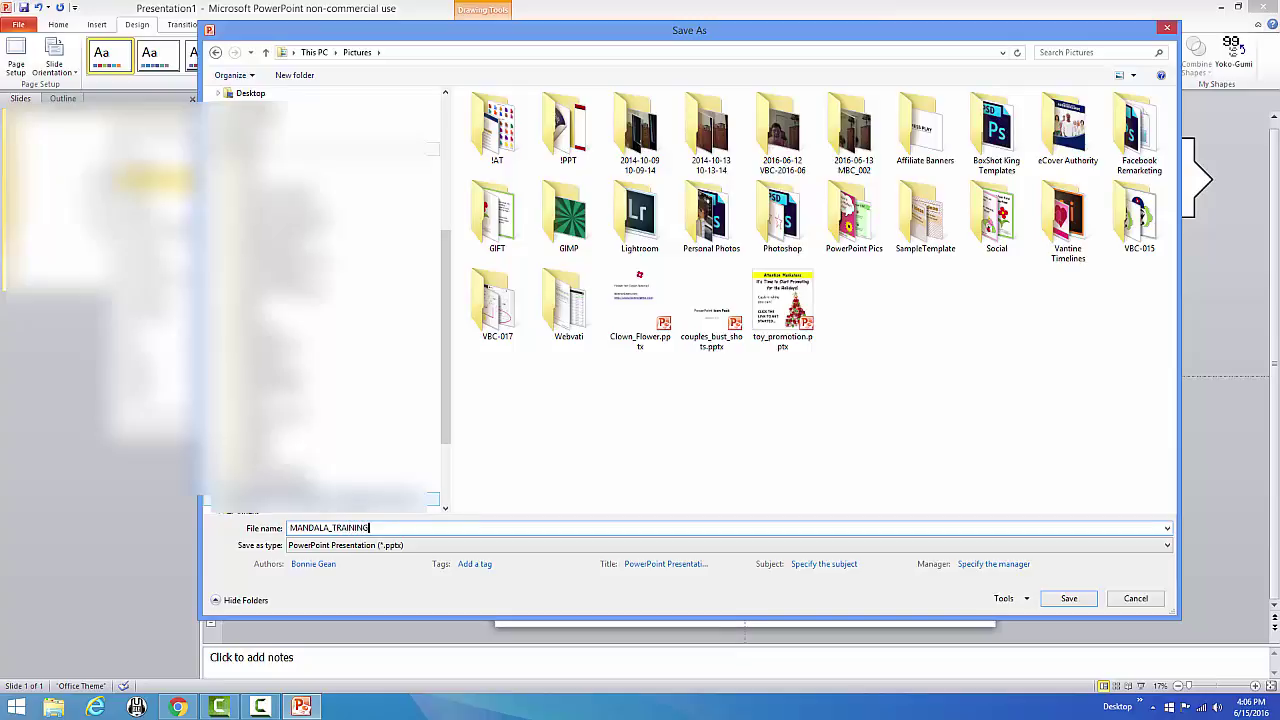
pyautogui.write('_01')
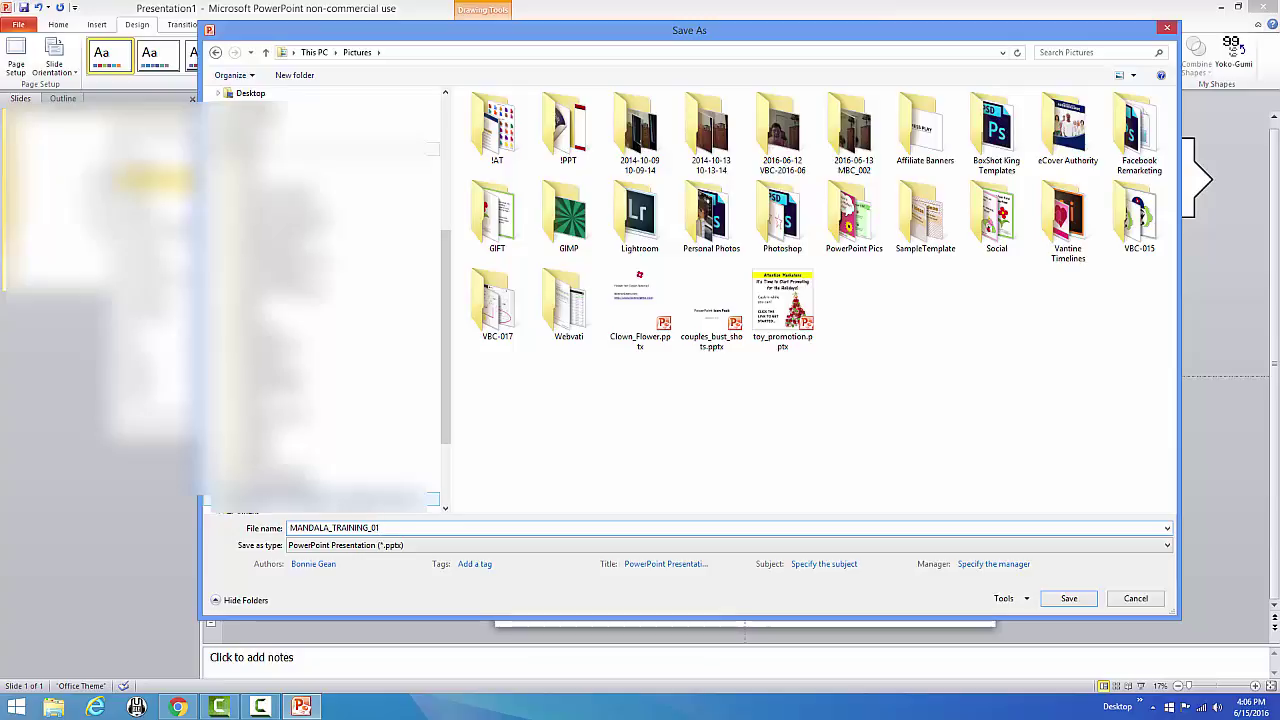
pyautogui.click(1068, 598)
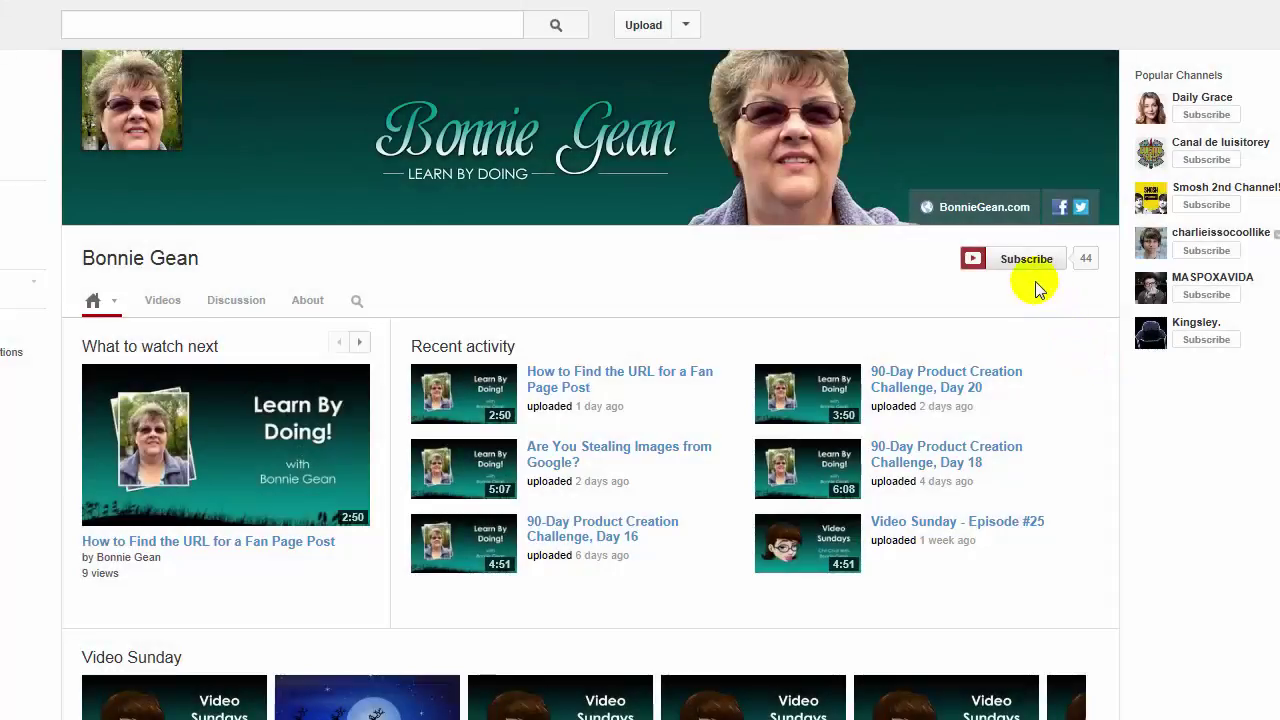
# On the YouTube channel page, subscribe to the channel and enable "Email with new uploads" in the subscription preferences.
pyautogui.click(1022, 260)
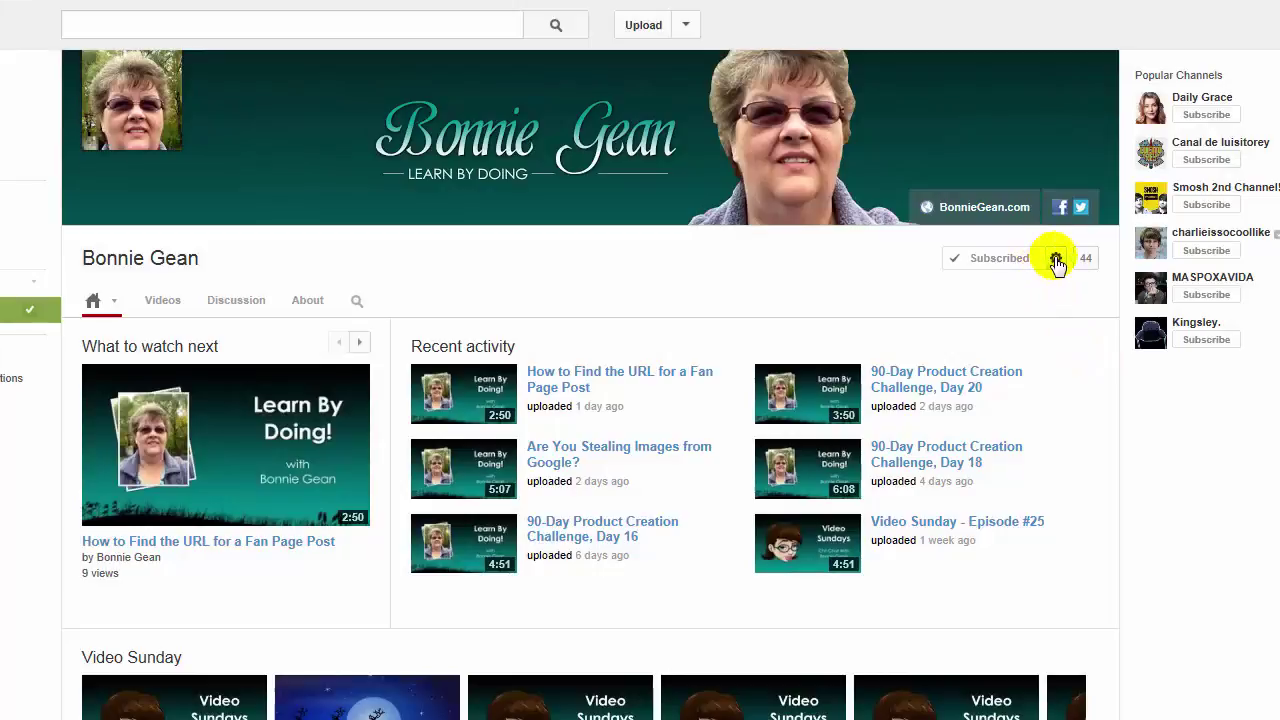
pyautogui.click(1057, 262)
pyautogui.click(674, 422)
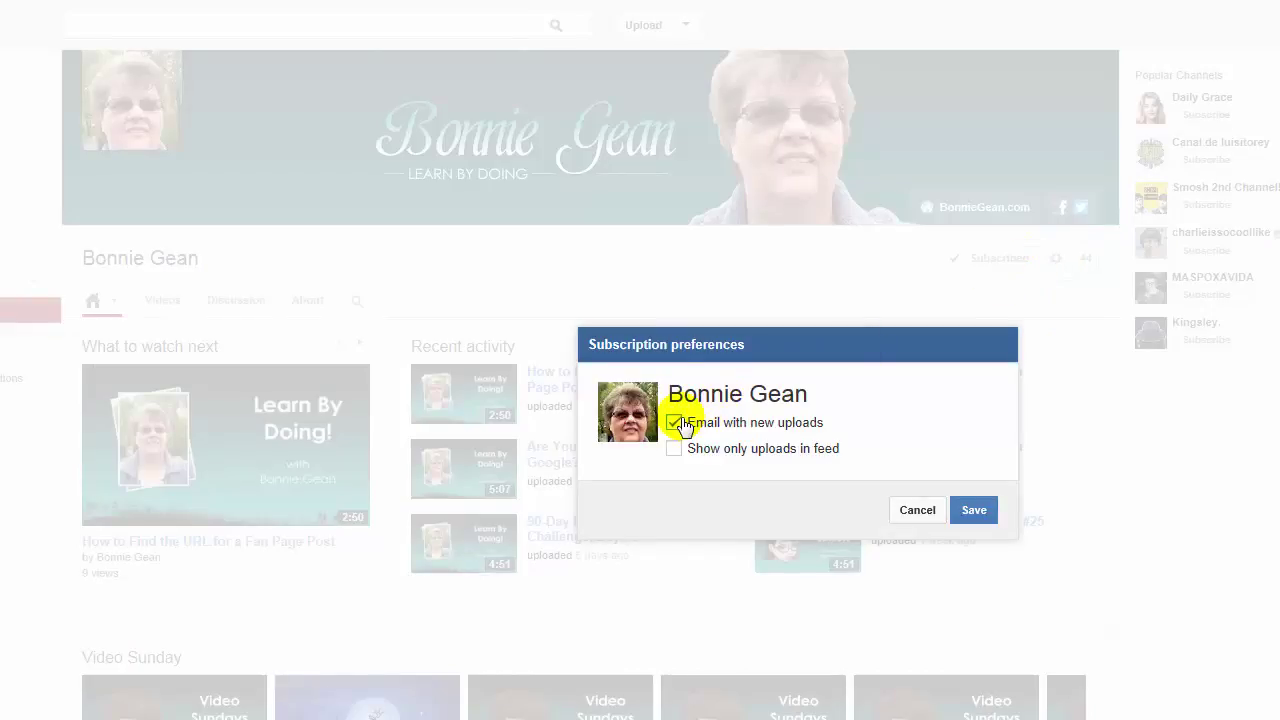